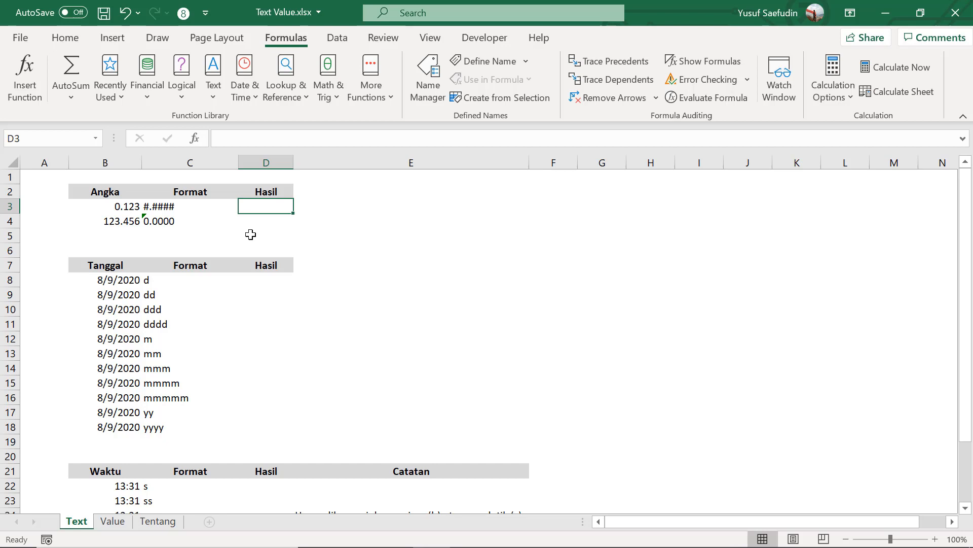
scroll(279, 266, "down", 2)
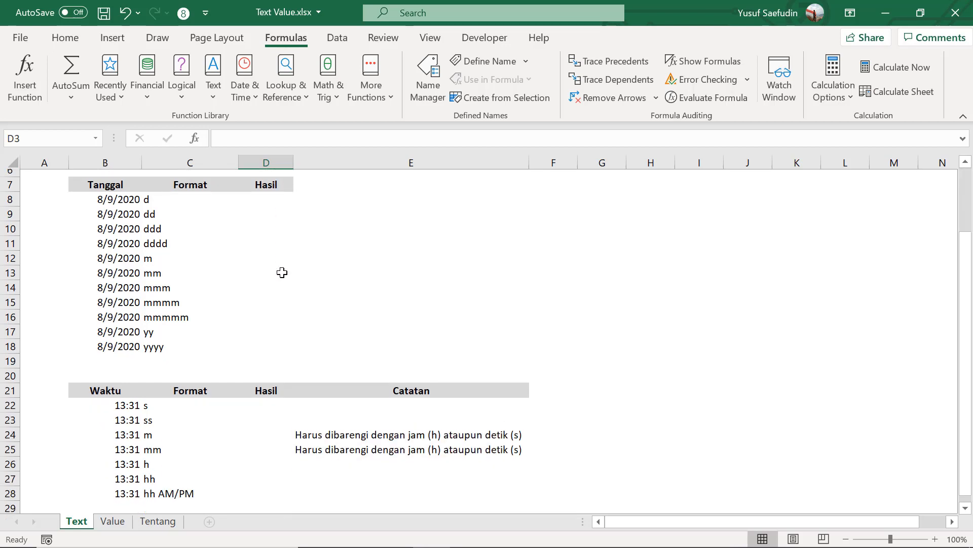
scroll(282, 272, "up", 2)
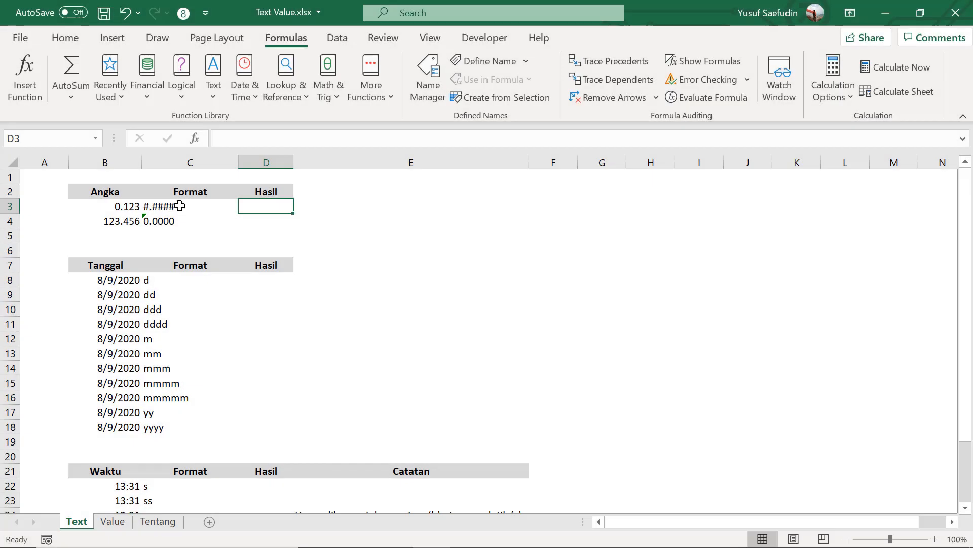
left_click(191, 205)
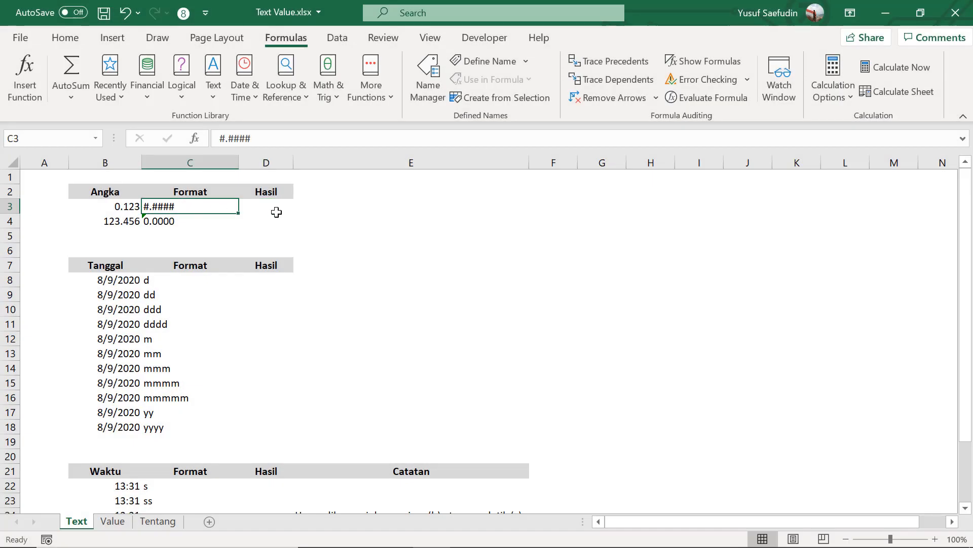
left_click(269, 207)
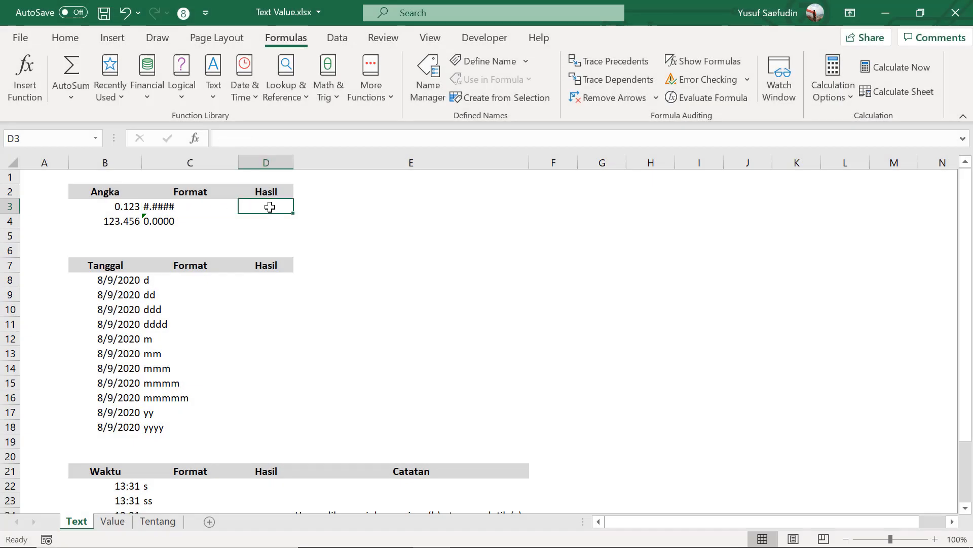
type("=te")
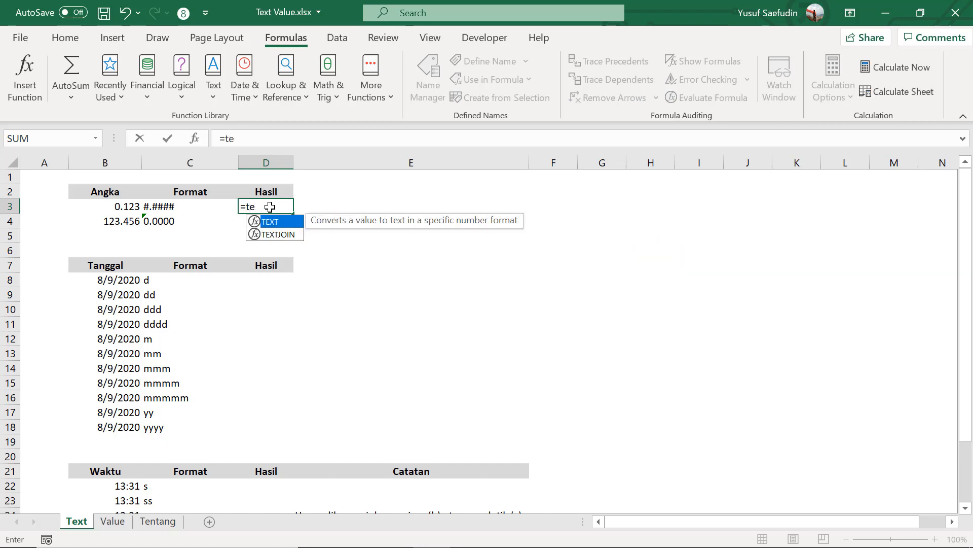
key("Tab")
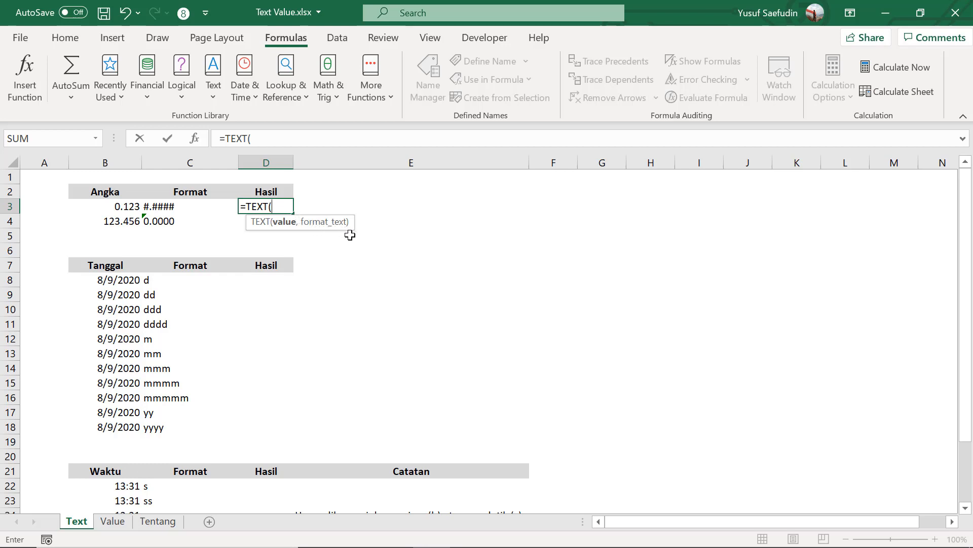
key("Escape")
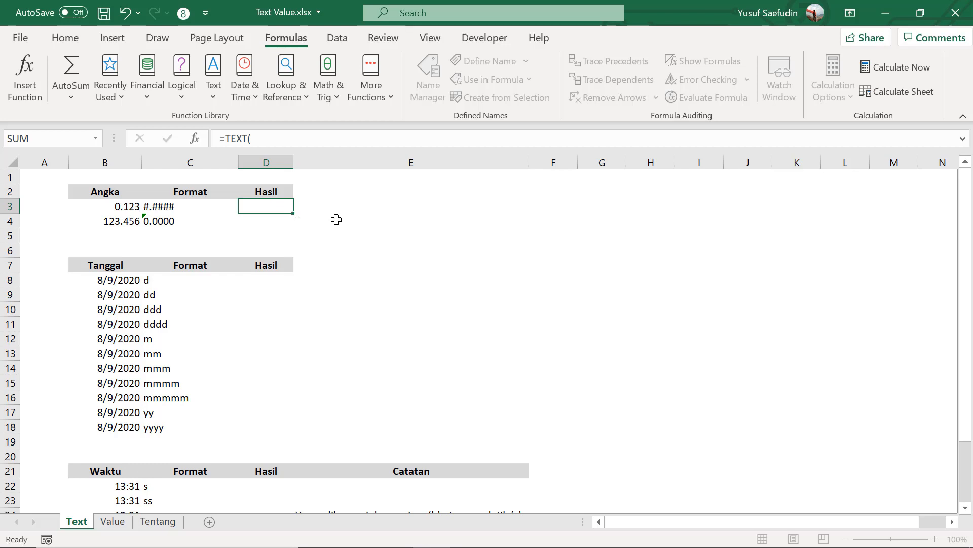
left_click(344, 203)
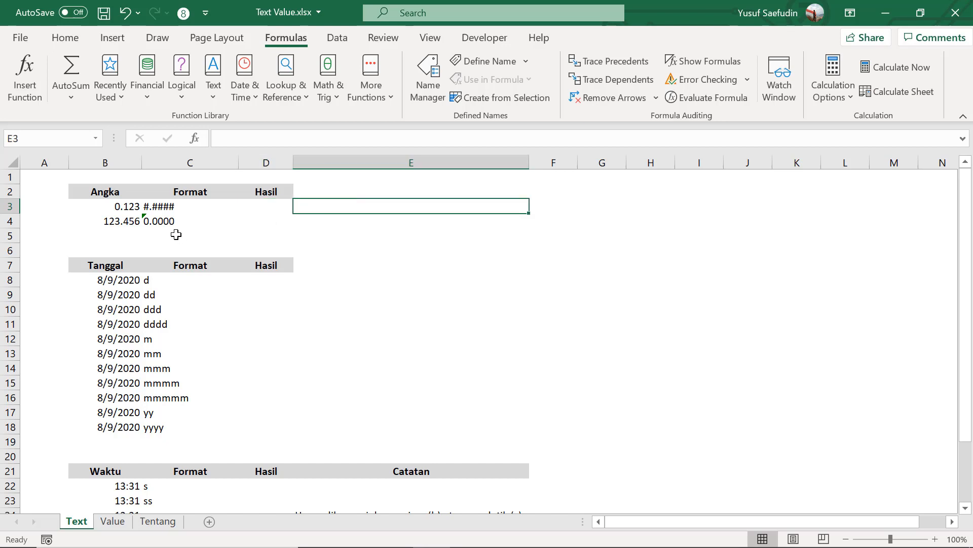
type("0")
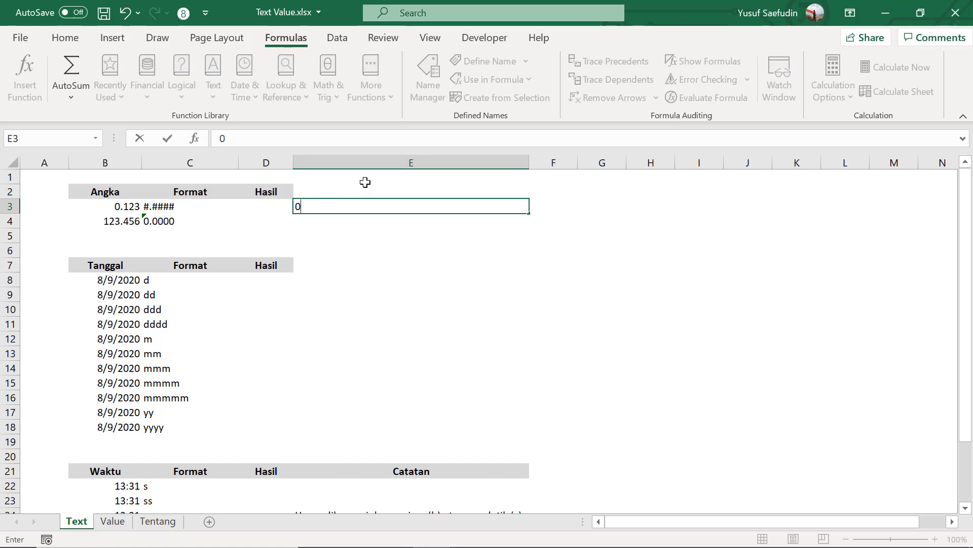
key("Escape")
type("#")
key("Escape")
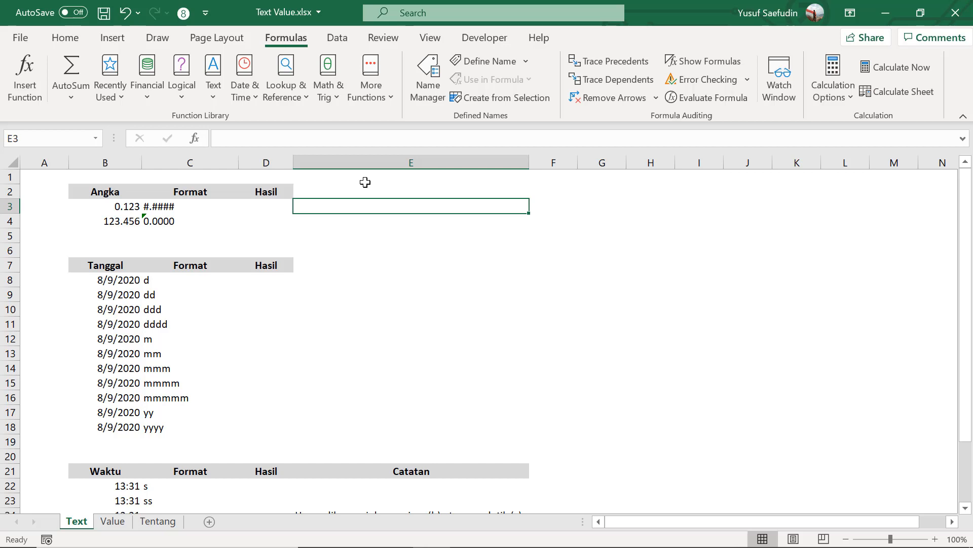
type("Rp")
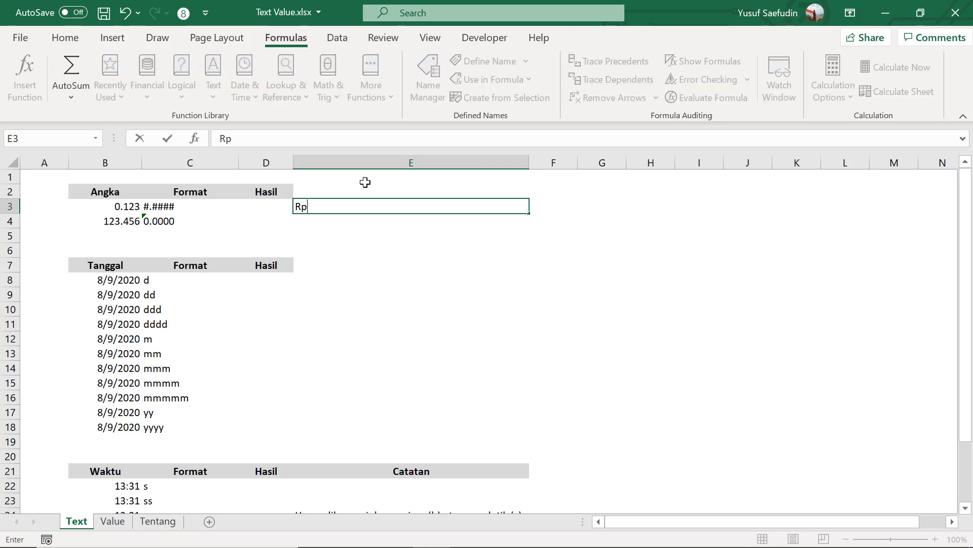
key("Escape")
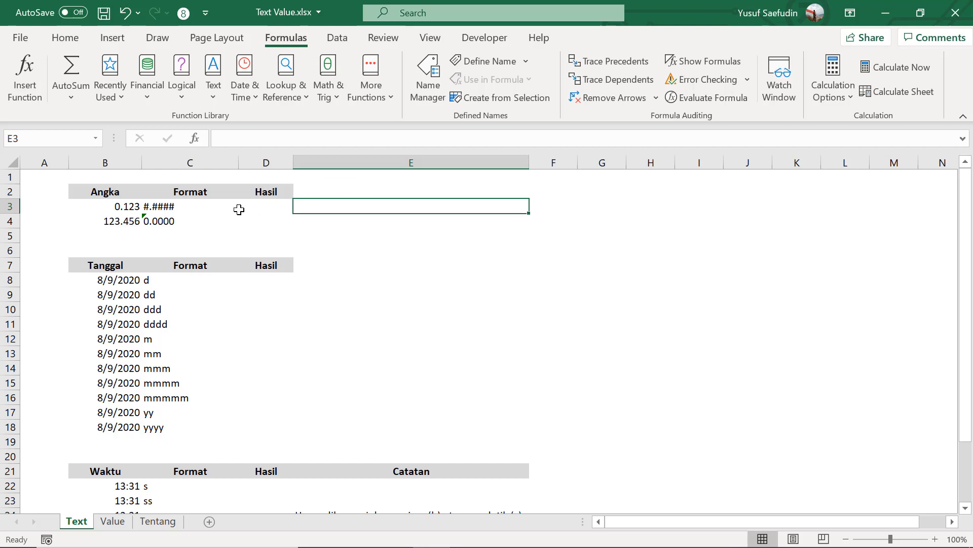
Enter the formula =TEXT(B3,"#.####") in cell D3 to format the first number under Angka.
left_click(255, 211)
type("=")
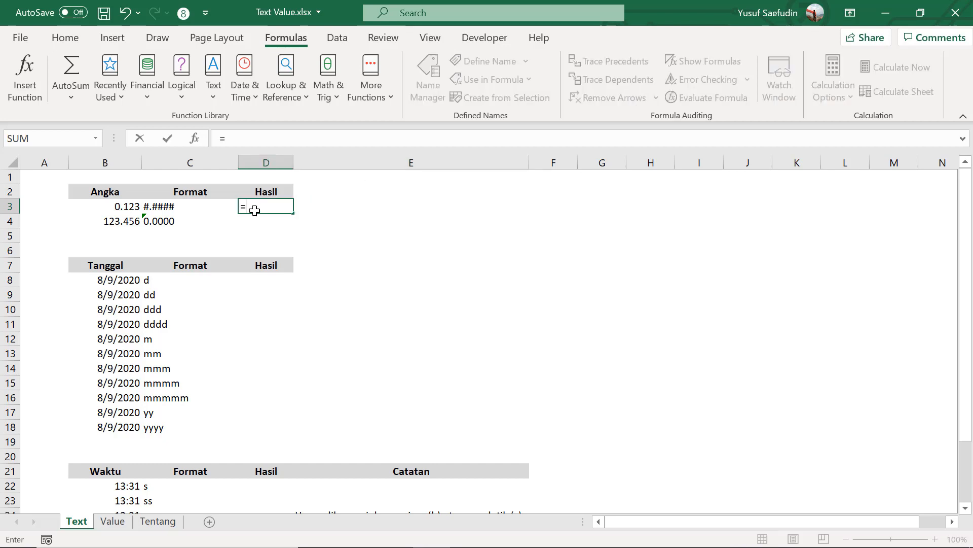
type("TEXT(")
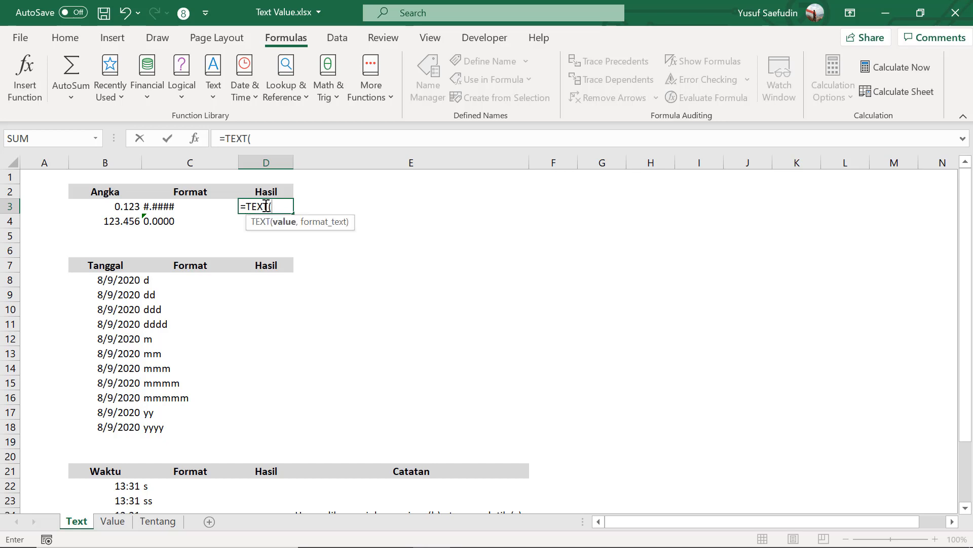
left_click(126, 208)
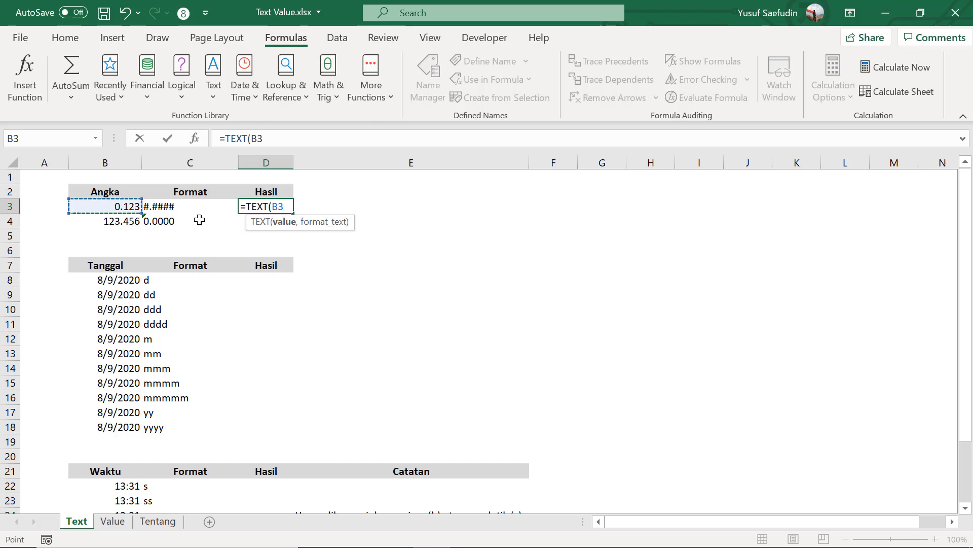
type(",")
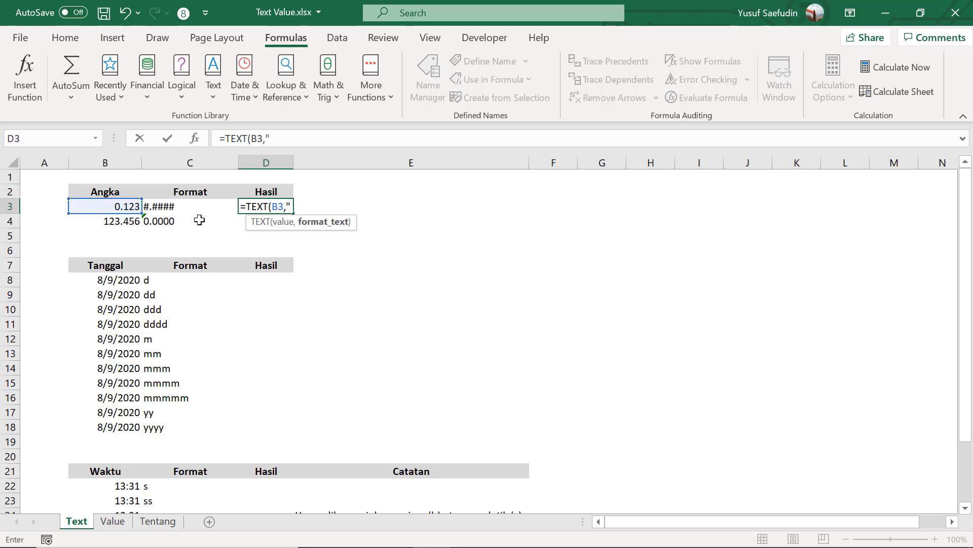
type(" #.####")
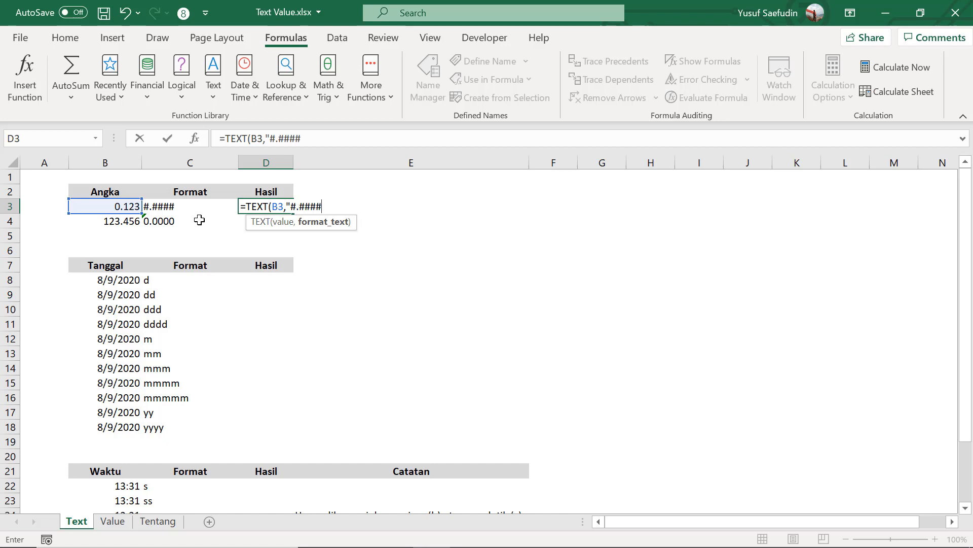
type("\")")
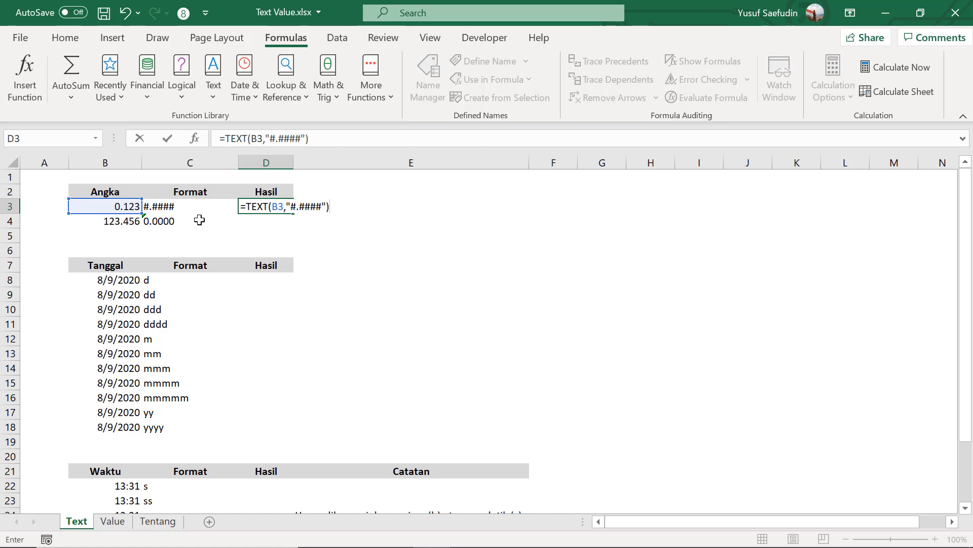
key("Return")
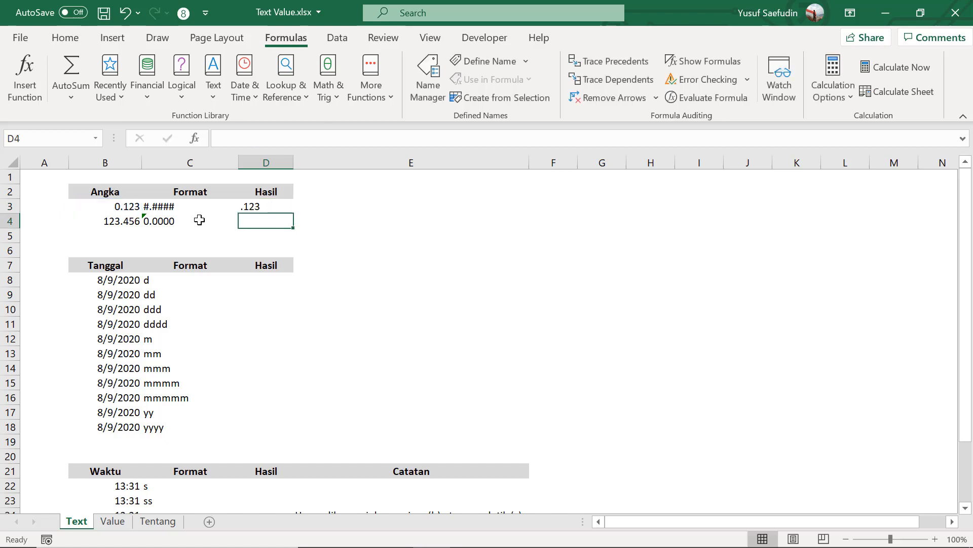
key("Up")
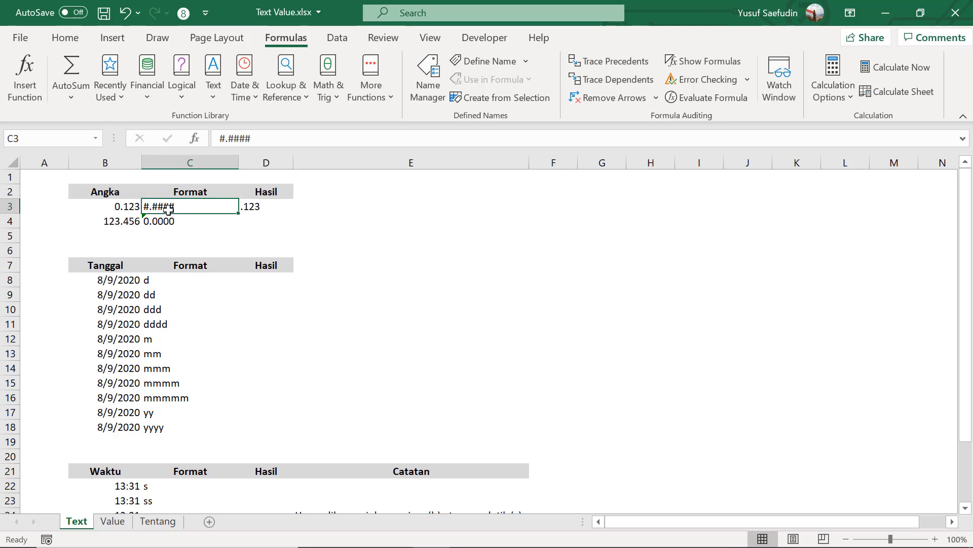
left_click(151, 208)
left_click(172, 221)
left_click(185, 209)
Try a comma in place of the decimal point in the format text of D3's TEXT formula.
left_click(253, 208)
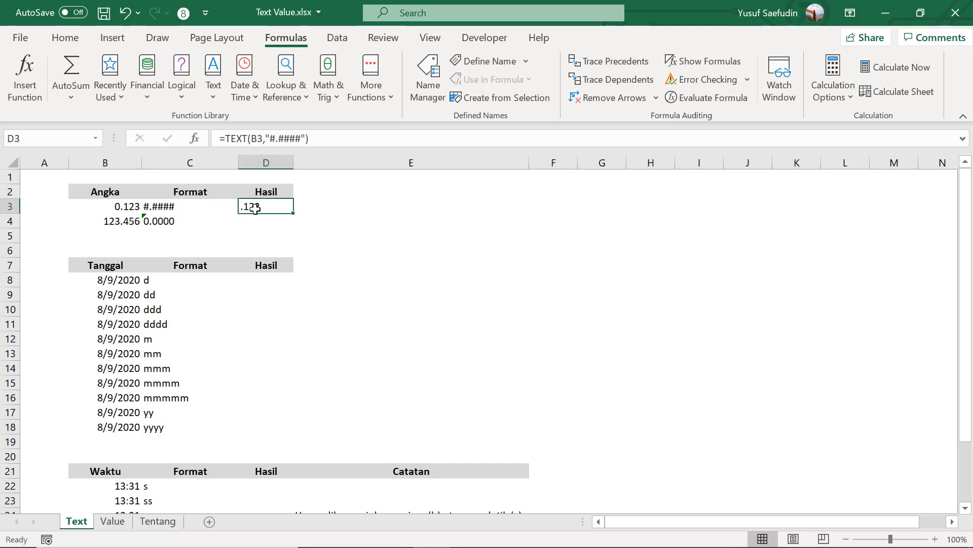
left_click(278, 139)
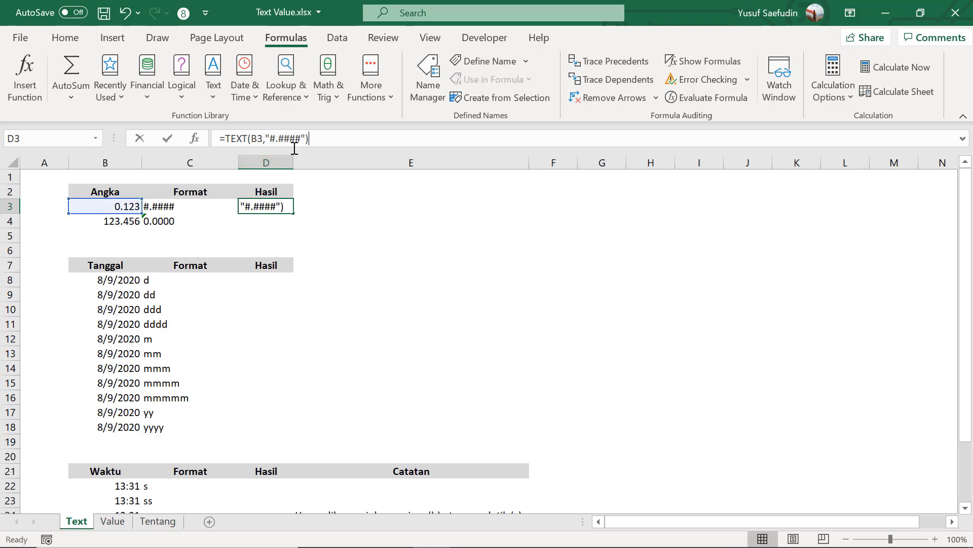
key("BackSpace")
type(",")
key("Return")
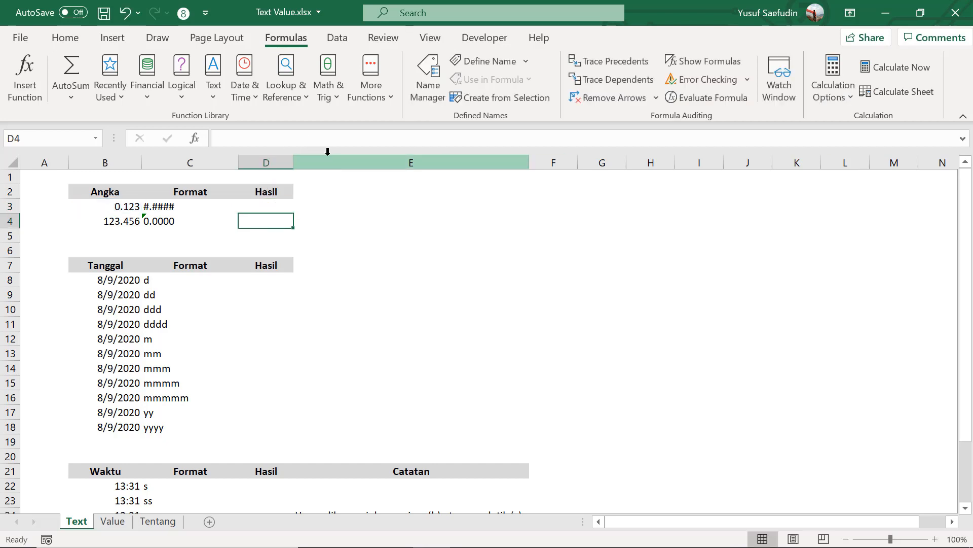
Restore the decimal point in D3's TEXT formula so its format text is "#.####".
key("Up")
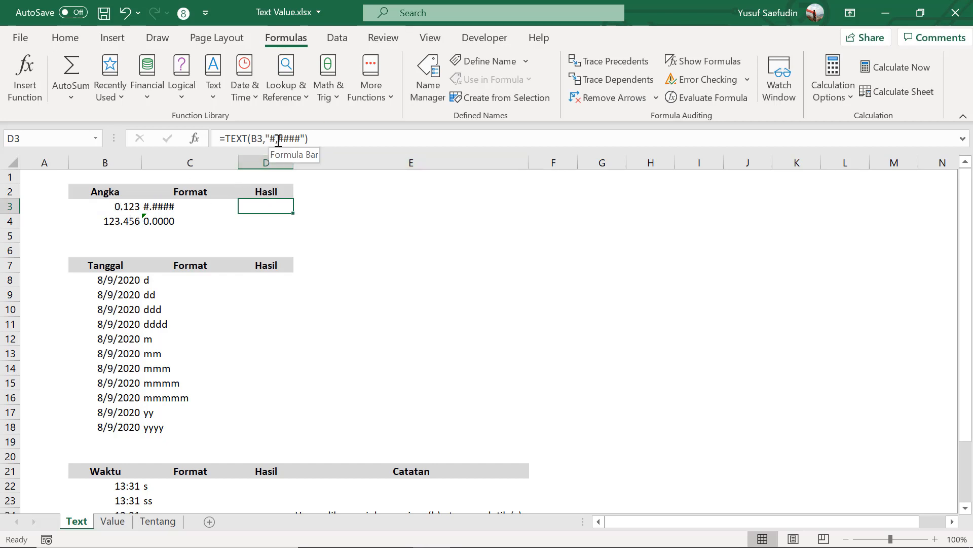
left_click(326, 147)
key("Left")
key("Left")
key("Left")
key("Left")
key("Left")
key("Left")
key("BackSpace")
type(".")
key("Return")
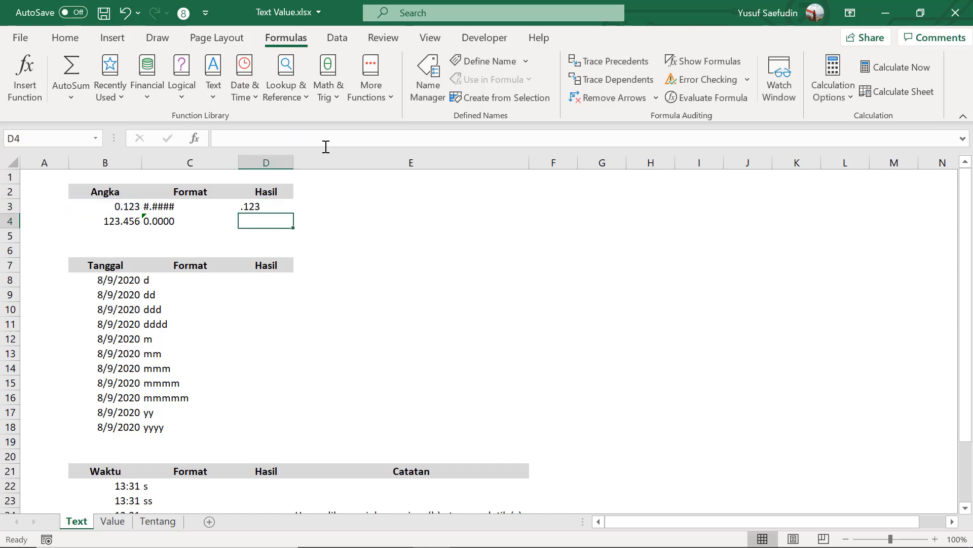
Replace the # before the decimal point with 0 in D3, making the formula =TEXT(B3,"0.####").
left_click(276, 209)
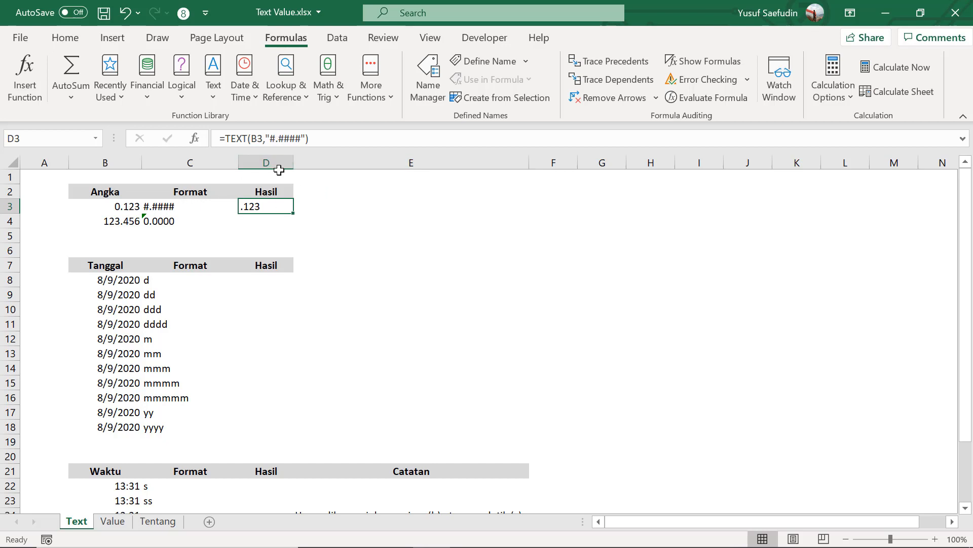
left_click(275, 138)
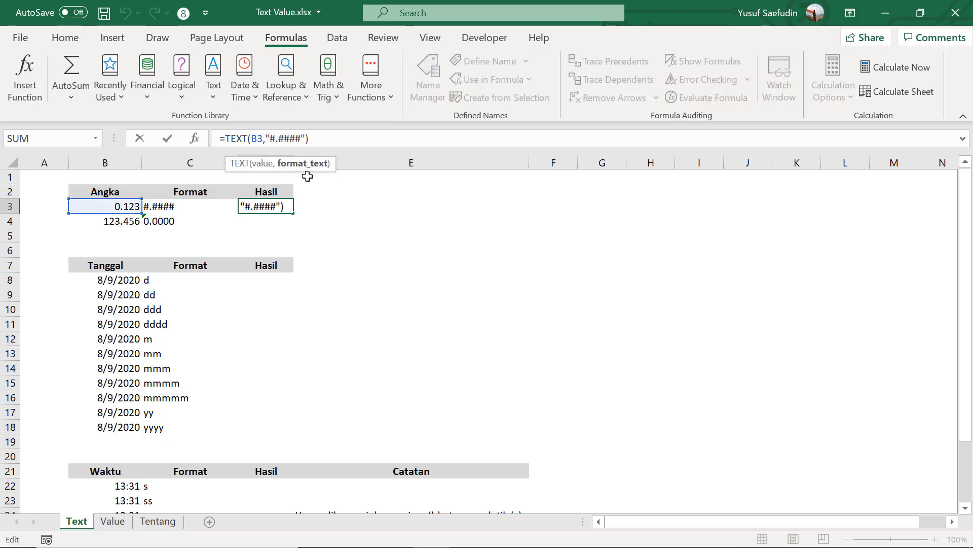
key("BackSpace")
type("0")
key("Return")
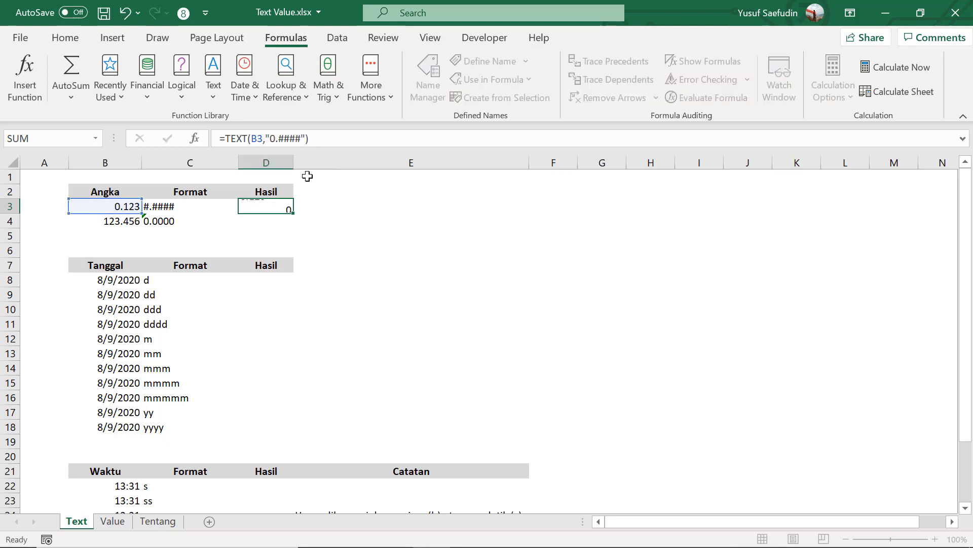
Append two zeros to the format text in D3, making the formula =TEXT(B3,"0.####00").
key("Up")
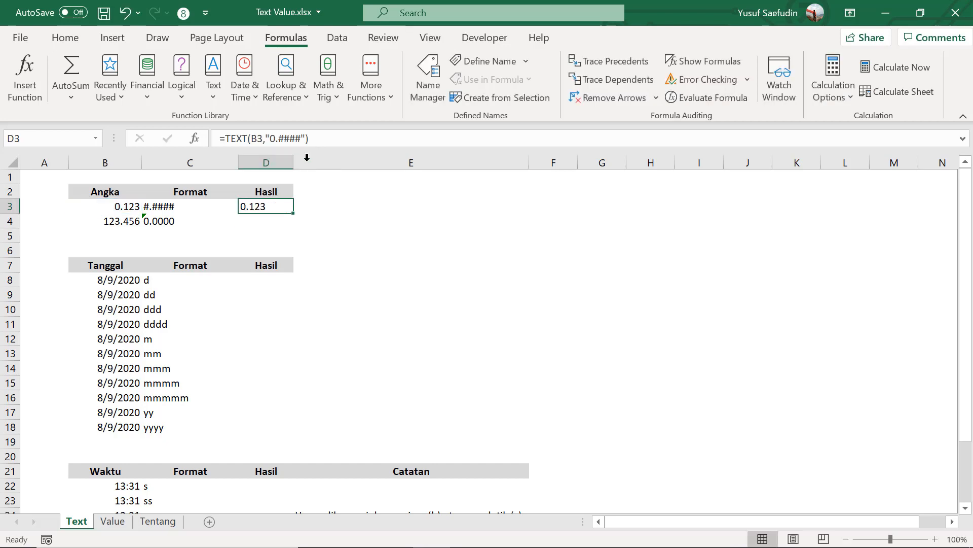
left_click(300, 138)
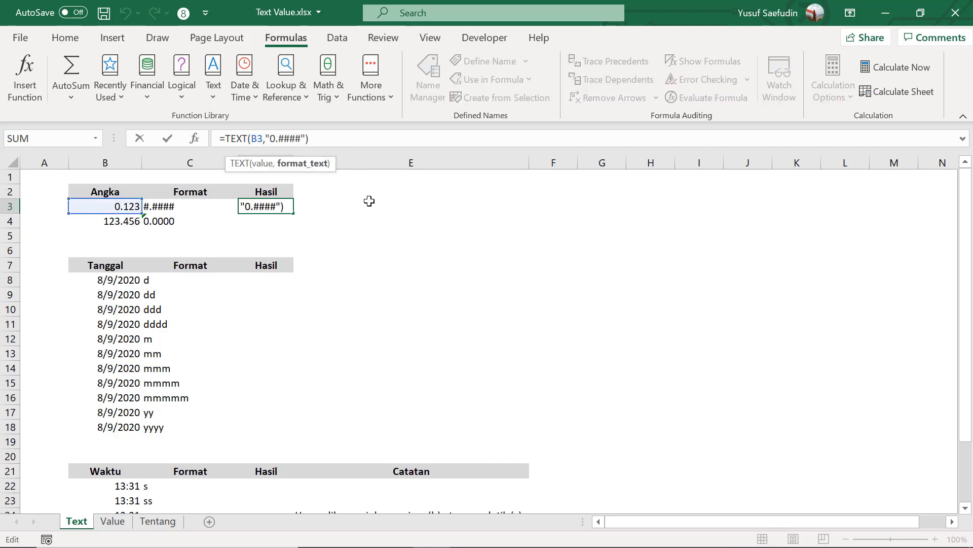
type("00")
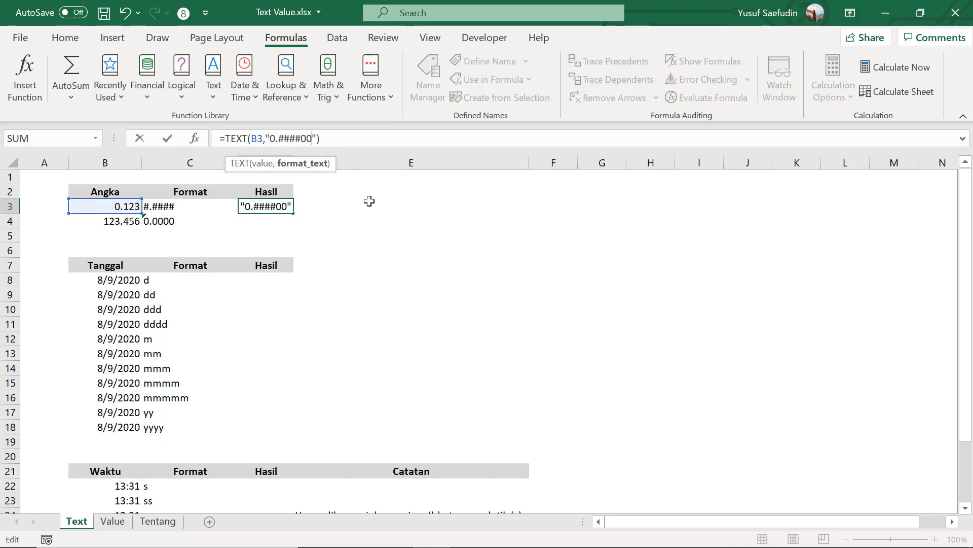
key("Return")
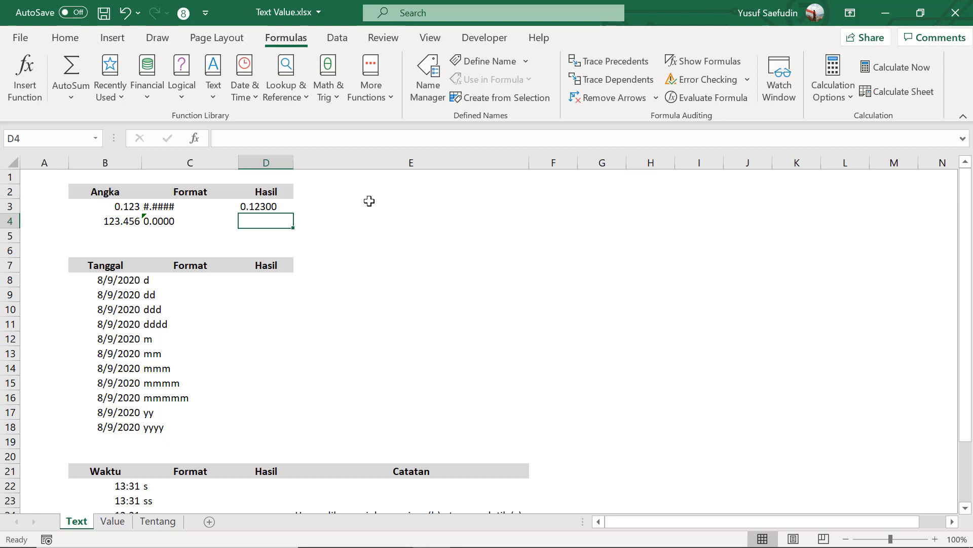
Add the prefix "Rp " to the format text in D3, making the formula =TEXT(B3,"Rp 0.####00").
key("Up")
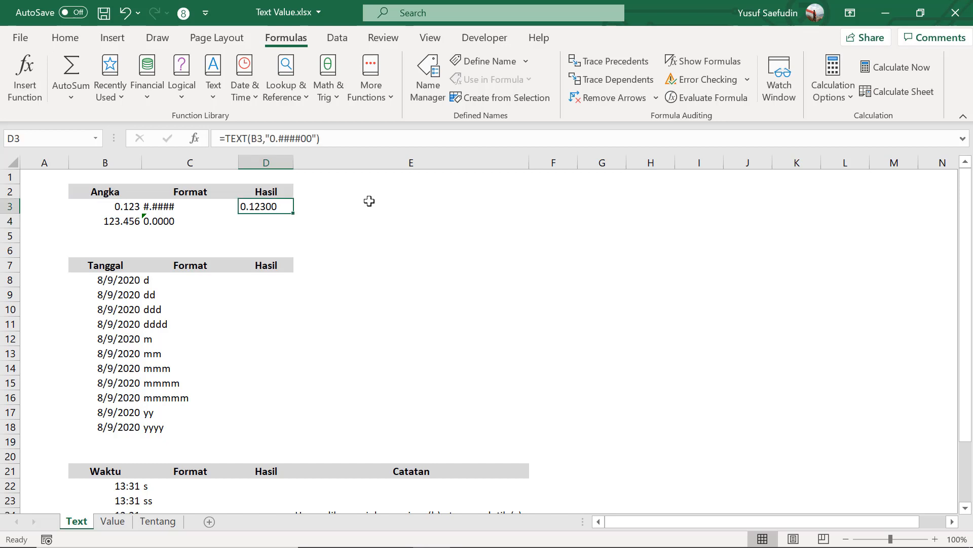
left_click(272, 141)
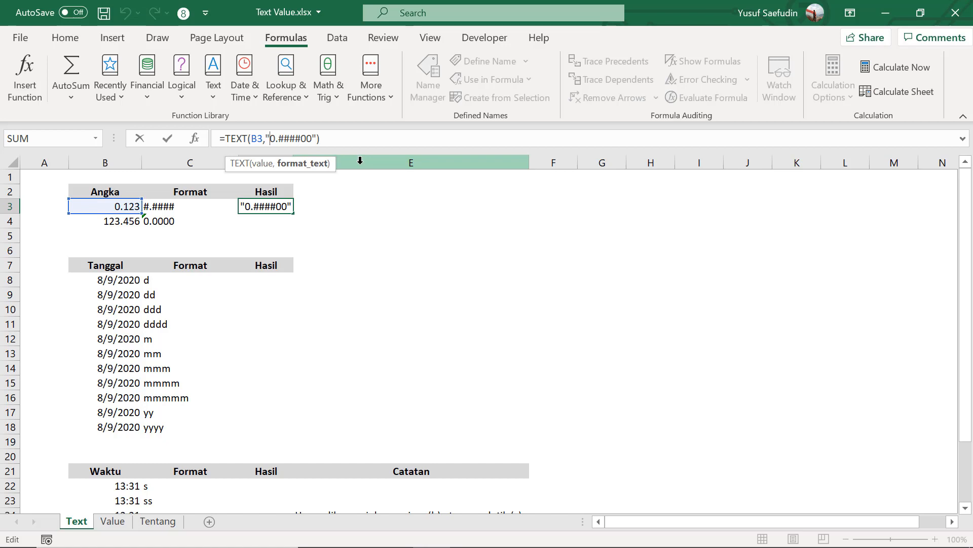
type("Rp")
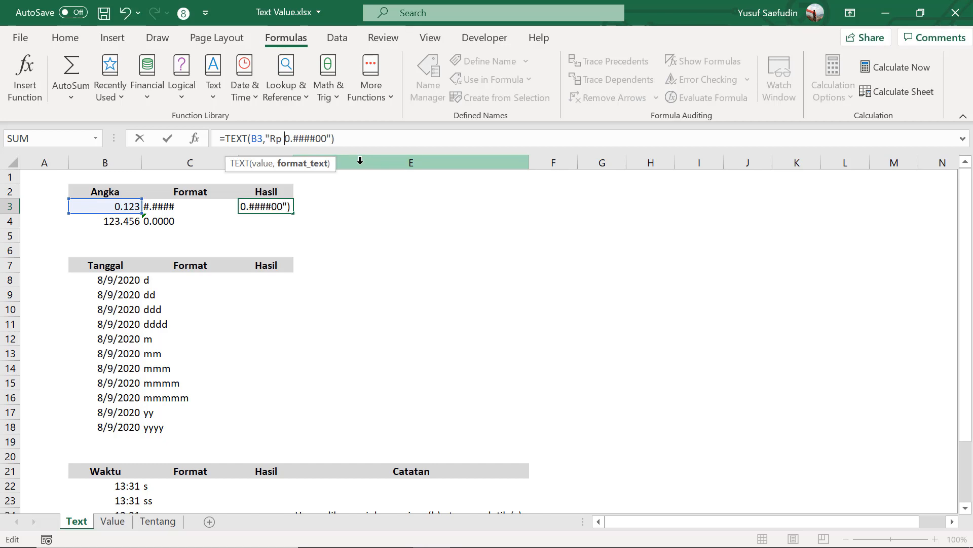
key("Return")
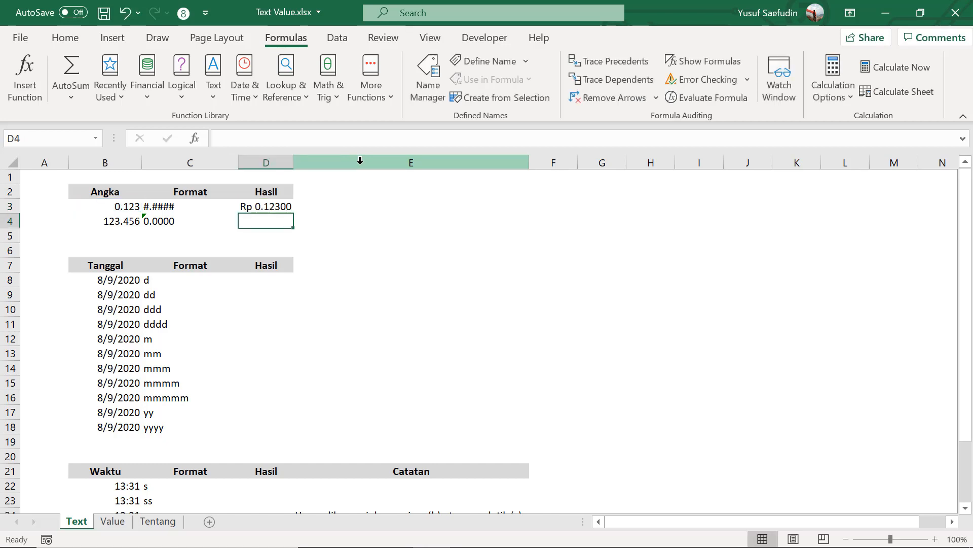
Join the text "Hasilnya menjadi " in front of the TEXT function in D3 with the & operator.
key("Up")
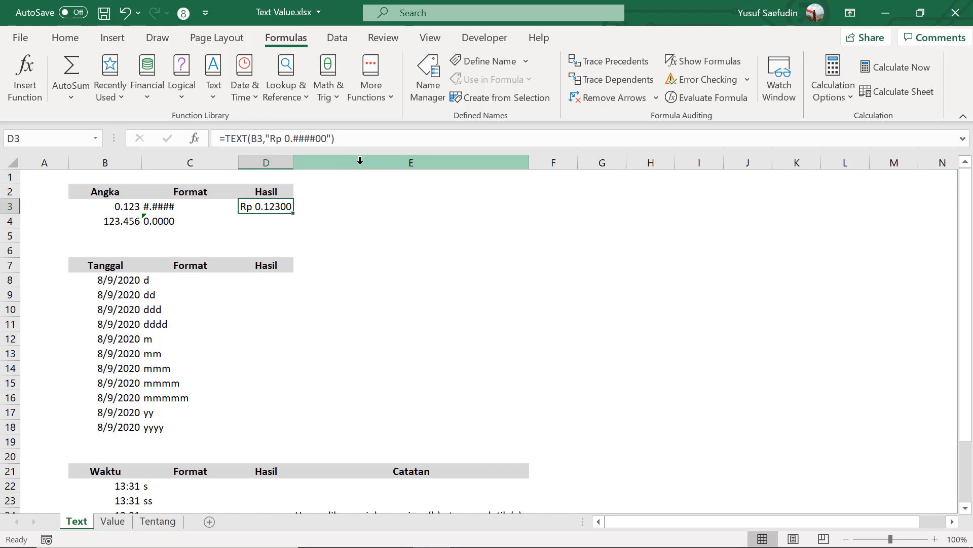
left_click(231, 139)
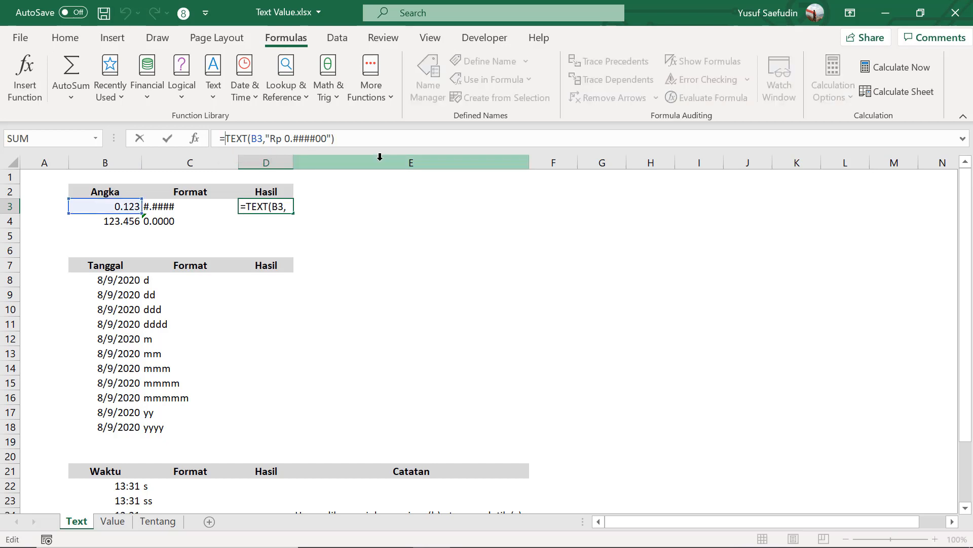
key("Home")
key("Right")
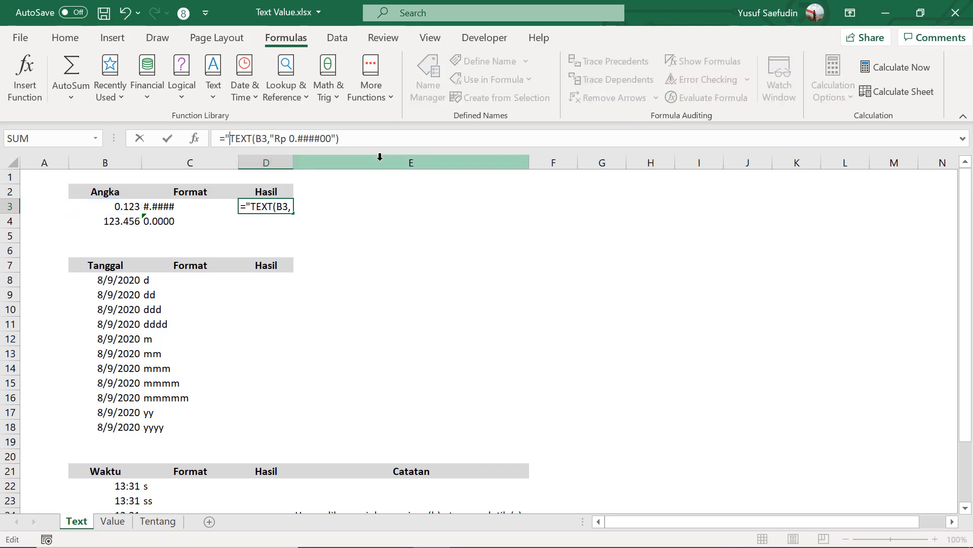
type("\"Hasilnya menajdi")
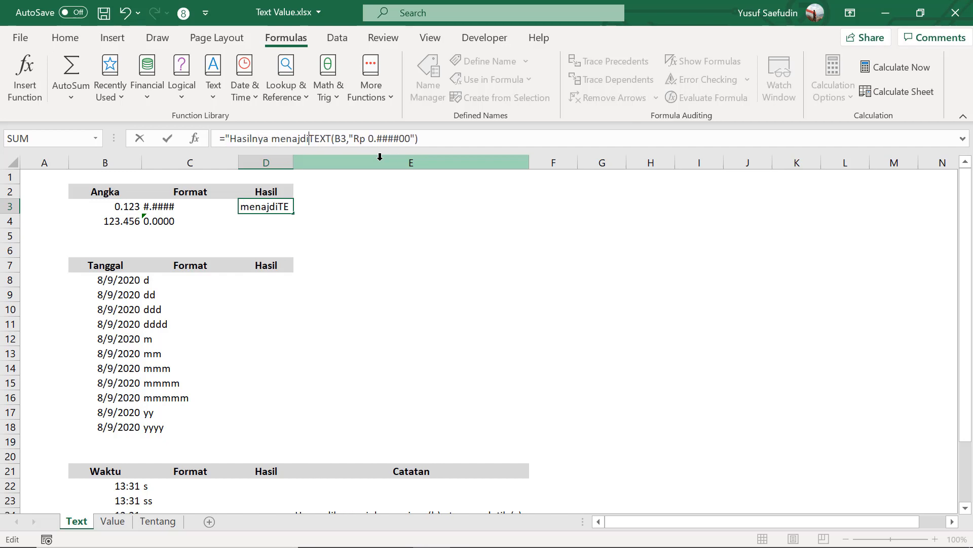
key("BackSpace")
key("BackSpace")
type("jadi \"")
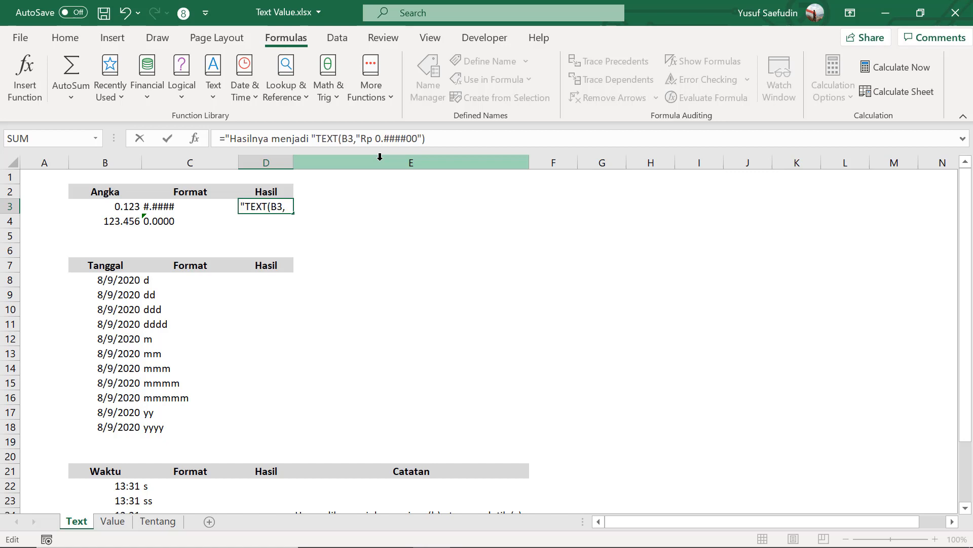
type("&")
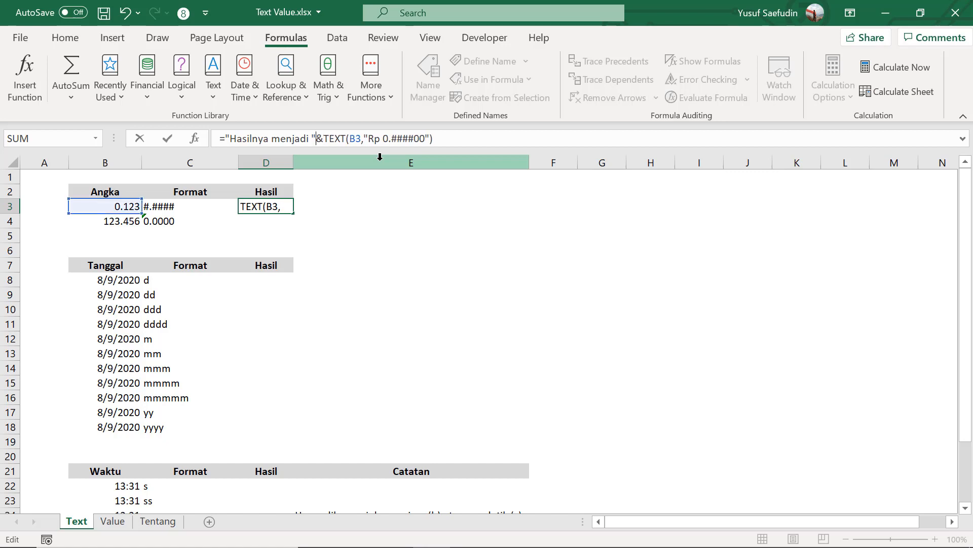
key("Return")
key("Return")
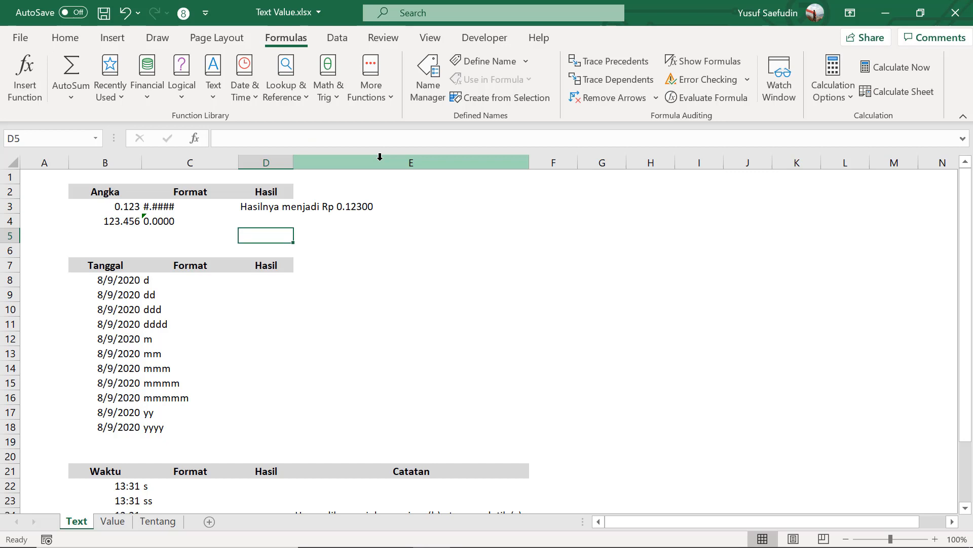
Replace the quoted format text in D3 with a reference to C3, making the formula ="Hasilnya menjadi "&TEXT(B3,C3).
left_click(276, 209)
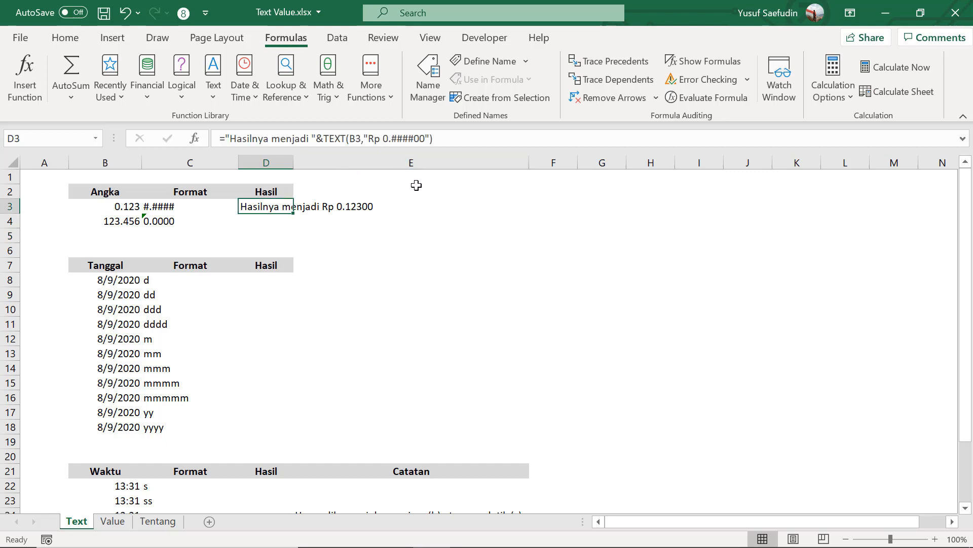
left_click(430, 141)
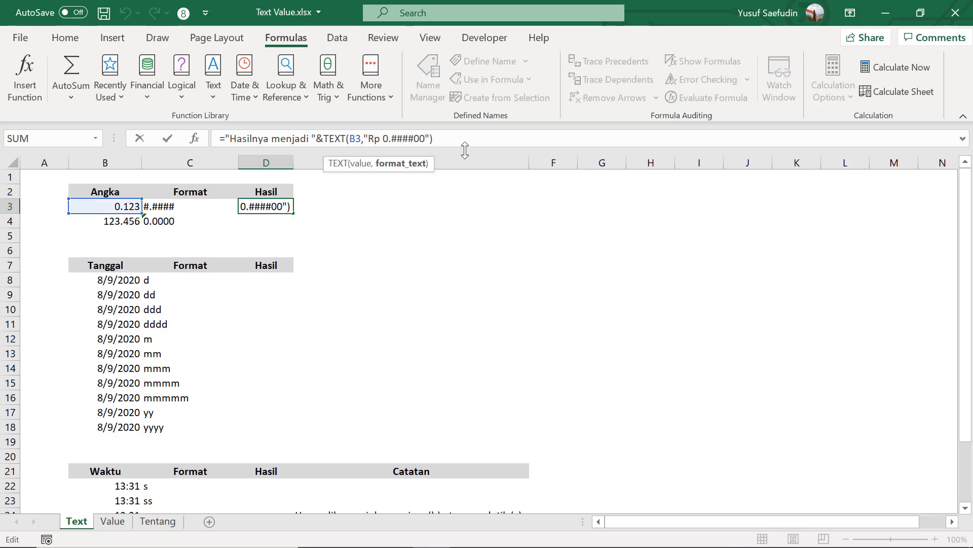
key("BackSpace")
key("BackSpace")
key("BackSpace")
key("BackSpace")
key("BackSpace")
key("BackSpace")
key("BackSpace")
key("BackSpace")
key("BackSpace")
key("BackSpace")
key("BackSpace")
key("BackSpace")
key("BackSpace")
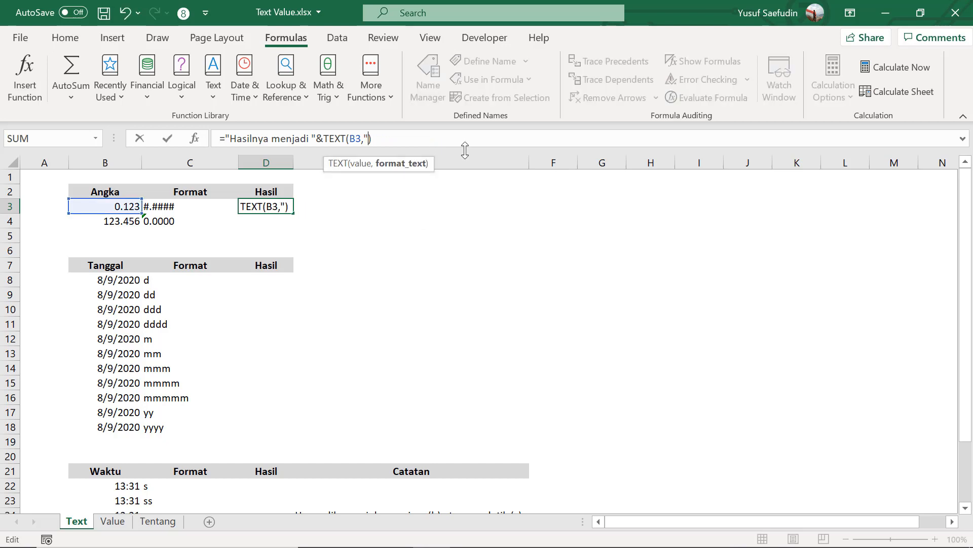
left_click(158, 209)
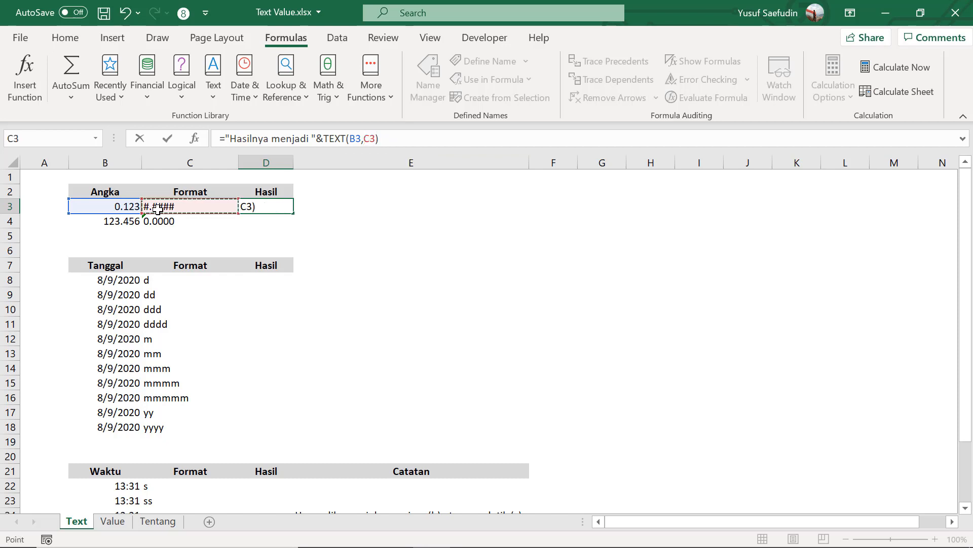
key("Return")
key("Up")
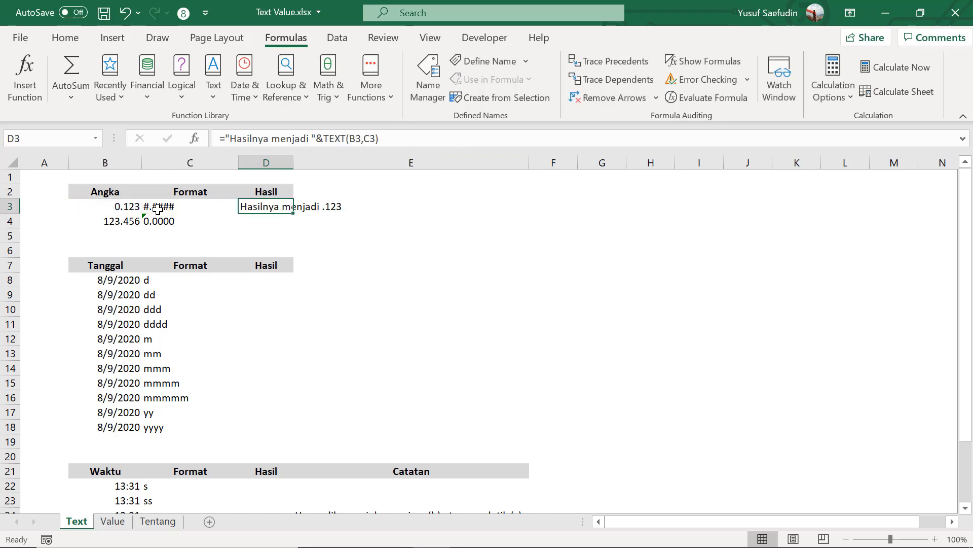
Change the format code in C3 to "Rp 0.####".
left_click(158, 208)
key("F2")
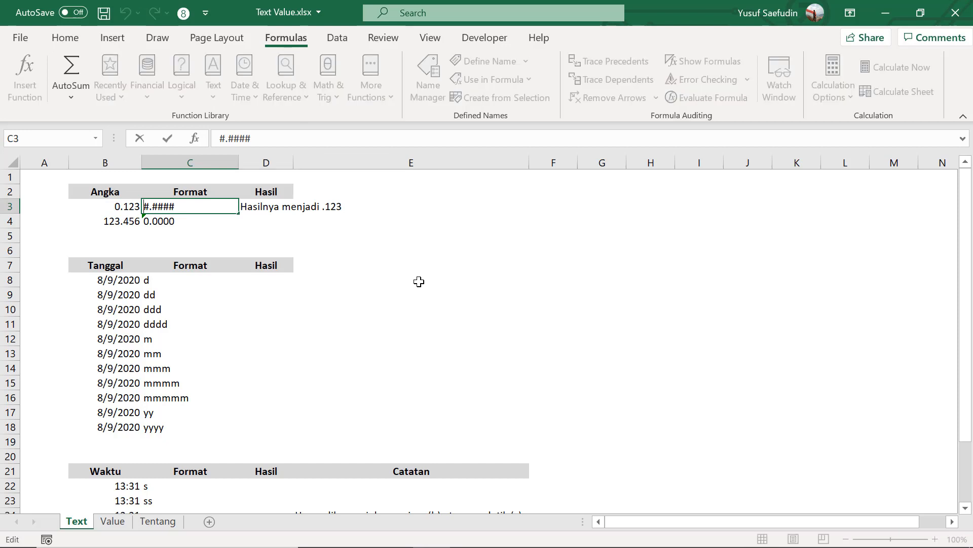
key("Home")
type("Rp")
key("Delete")
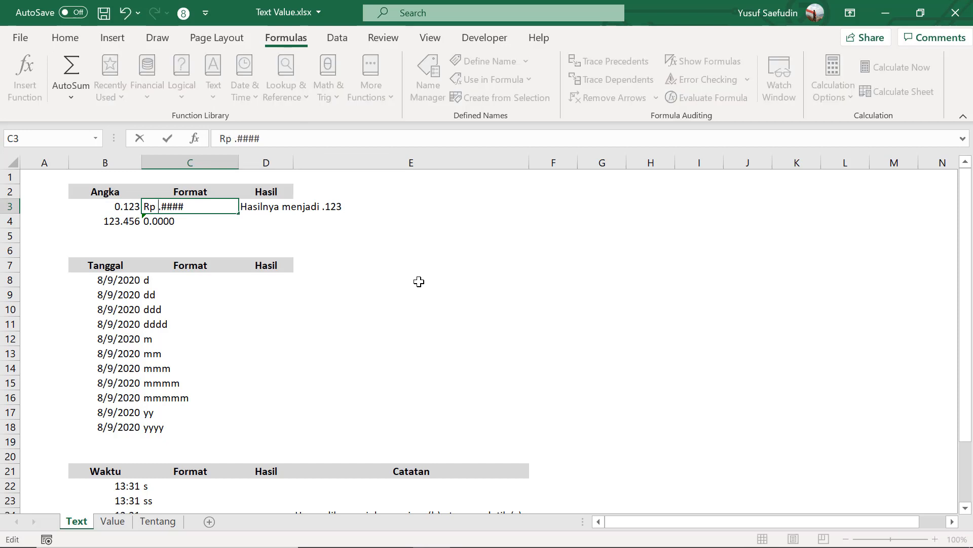
type("0")
key("Return")
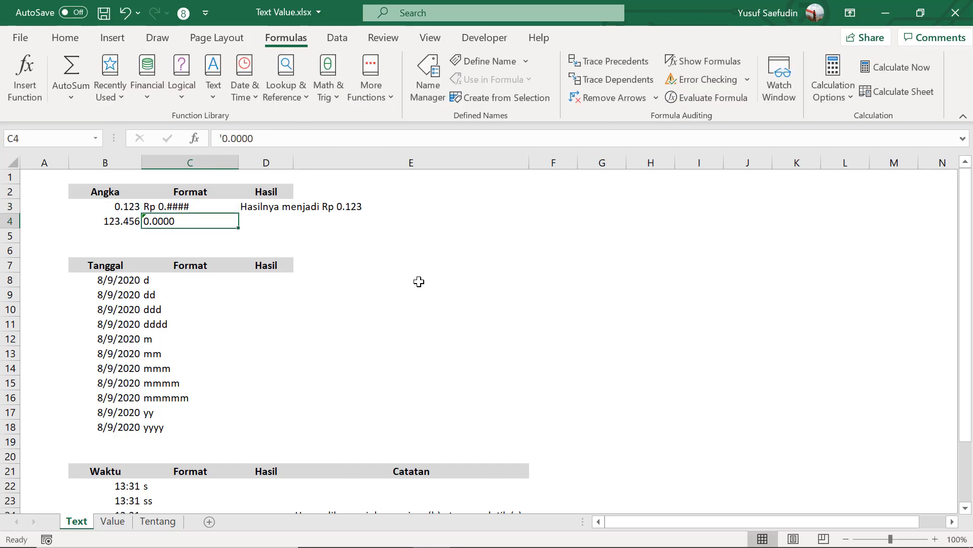
Copy the formula from D3 into D4 to convert the second number with its own format code.
key("Down")
key("Up")
key("Up")
key("Right")
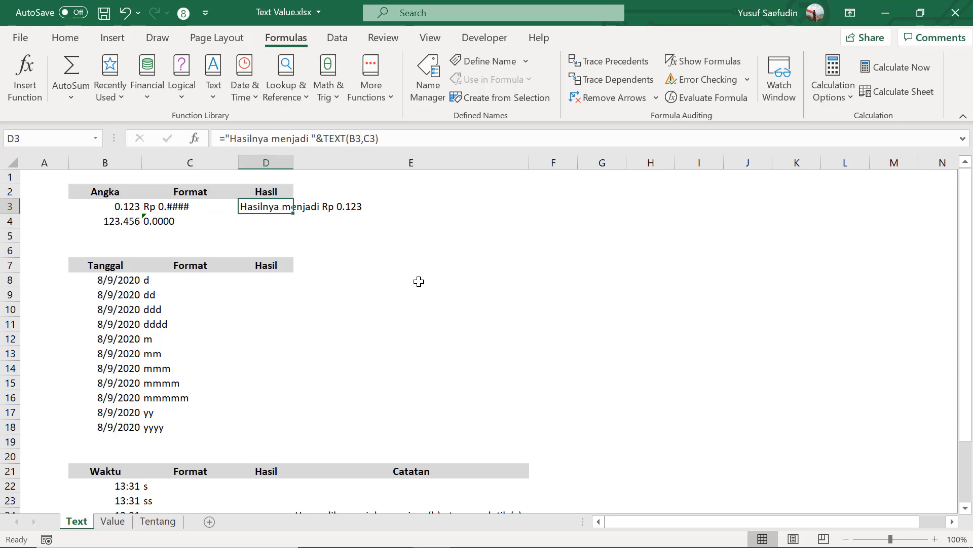
key("ctrl+c")
key("Down")
key("ctrl+v")
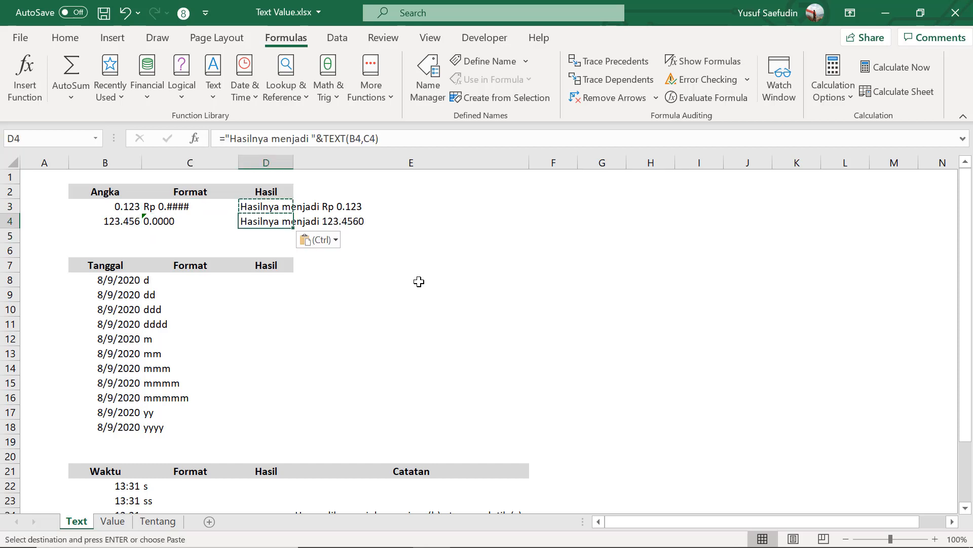
key("Down")
key("Up")
key("F2")
Replace the last three zeros of the format code in C4 with ###, making it 0.0###.
left_click(185, 224)
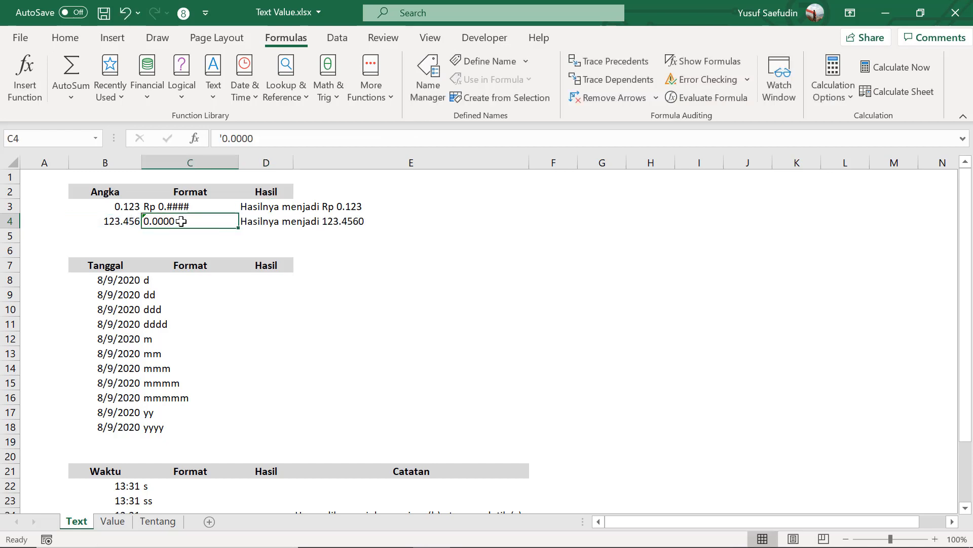
left_click(268, 145)
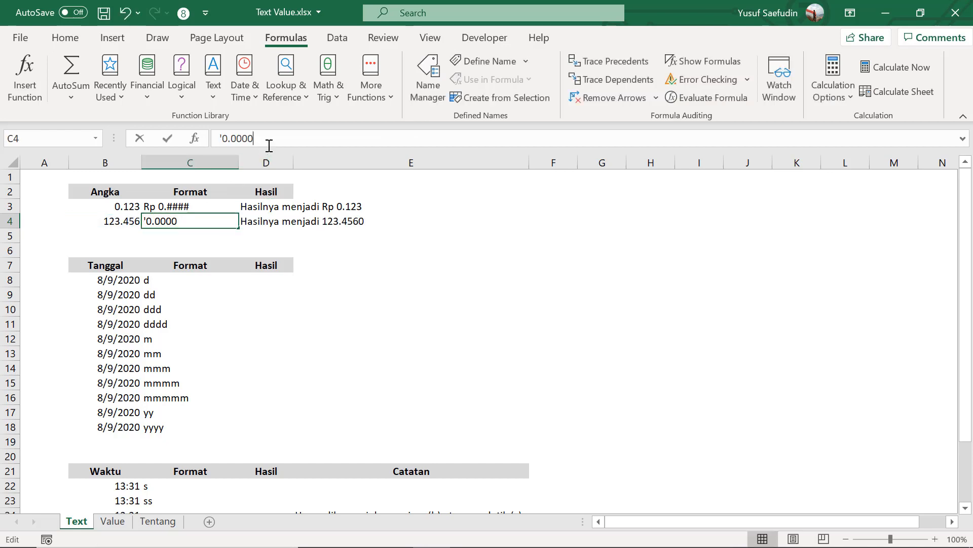
key("BackSpace")
key("BackSpace")
key("BackSpace")
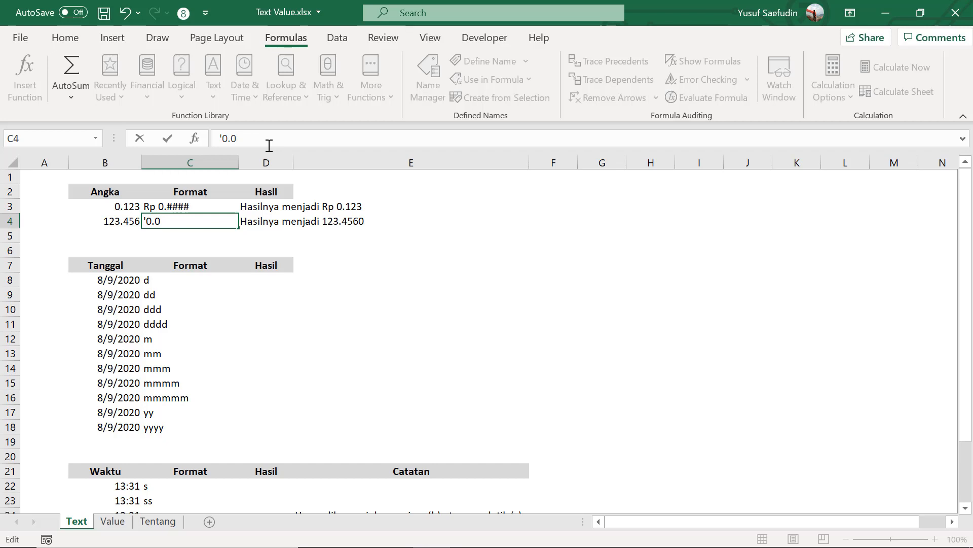
type("###")
key("Return")
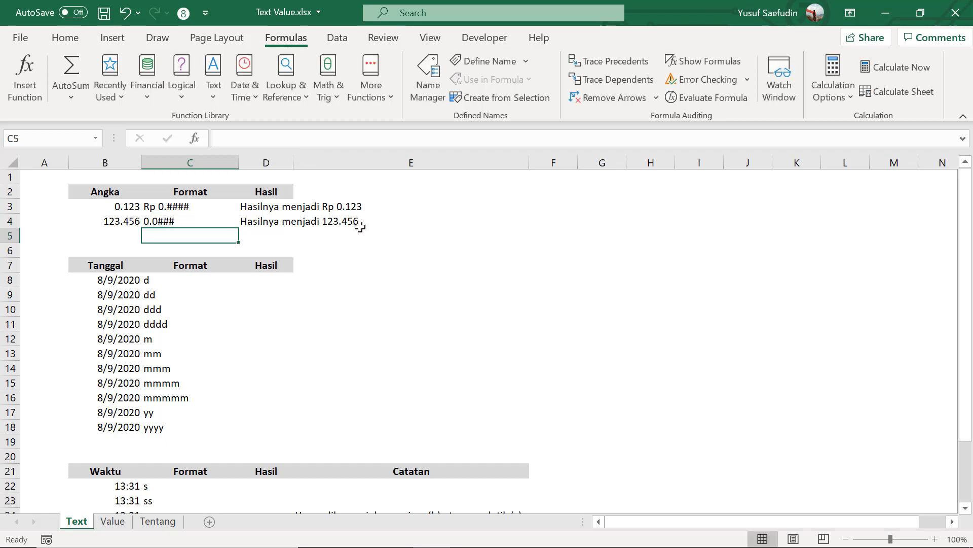
Restore the format code in C4 to 0.0000.
left_click(205, 220)
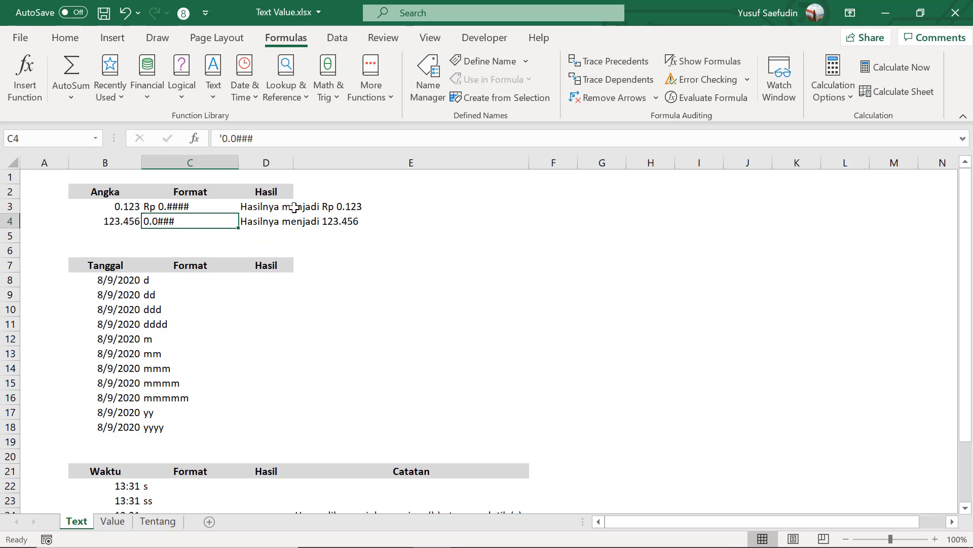
key("F2")
key("BackSpace")
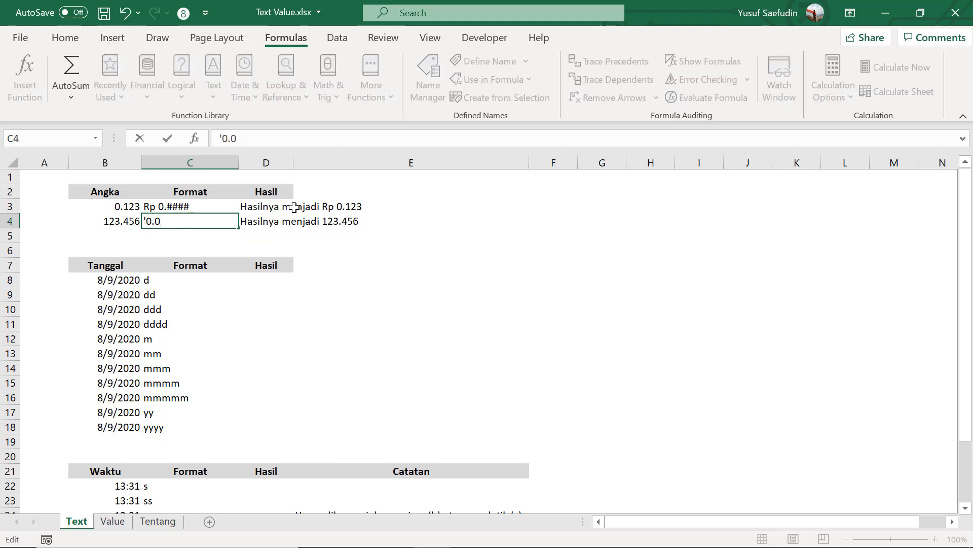
type("000")
key("Return")
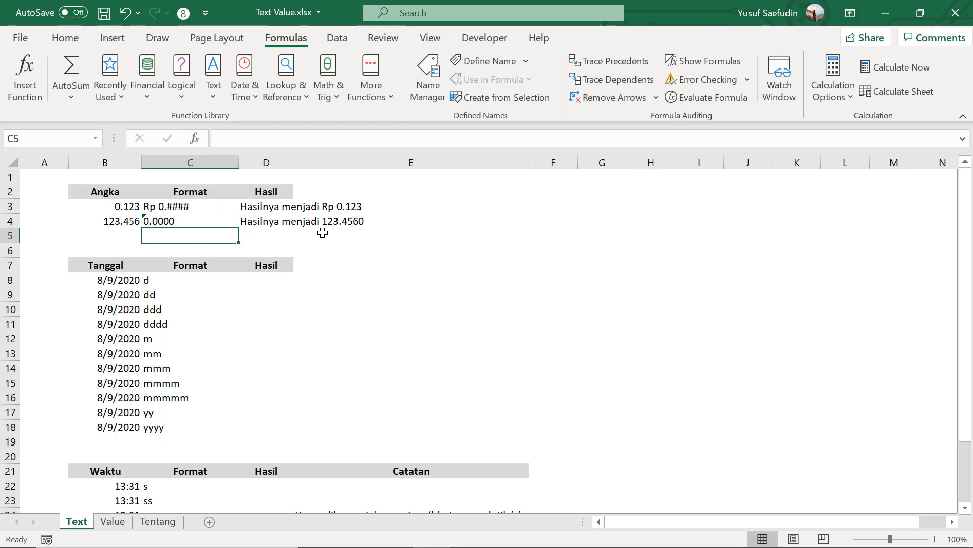
Review the number and format code in row 4, and select the dates B8:B18 in the Tanggal table.
left_click(181, 222)
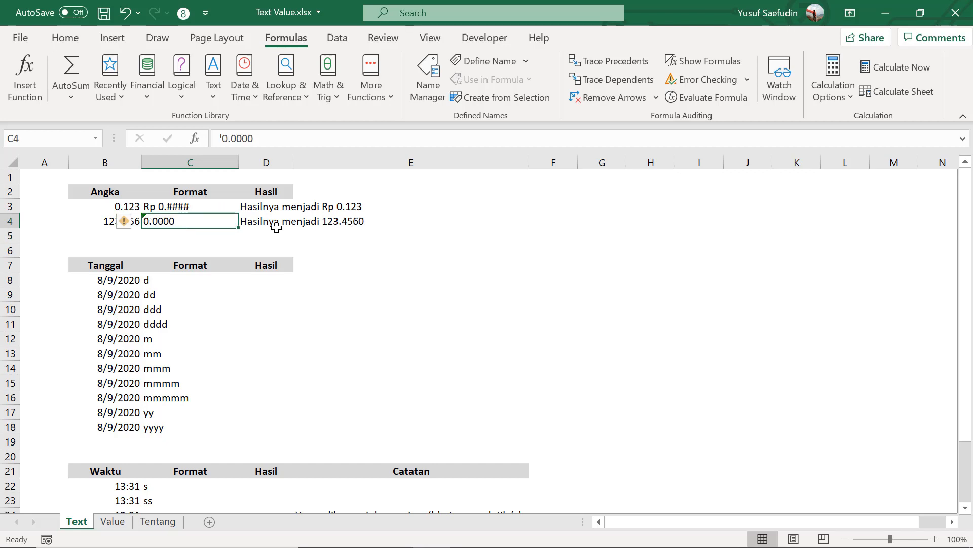
left_click(146, 239)
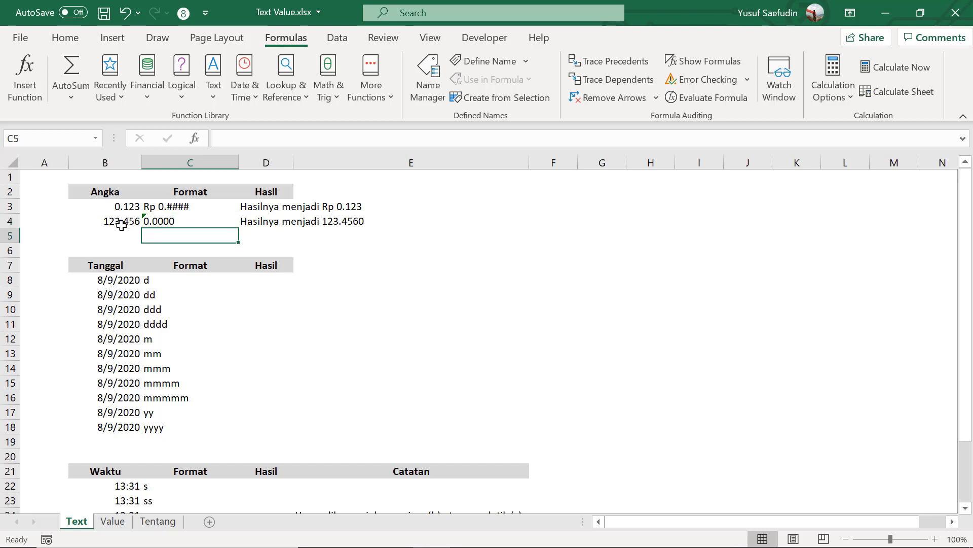
left_click(183, 221)
left_click(104, 223)
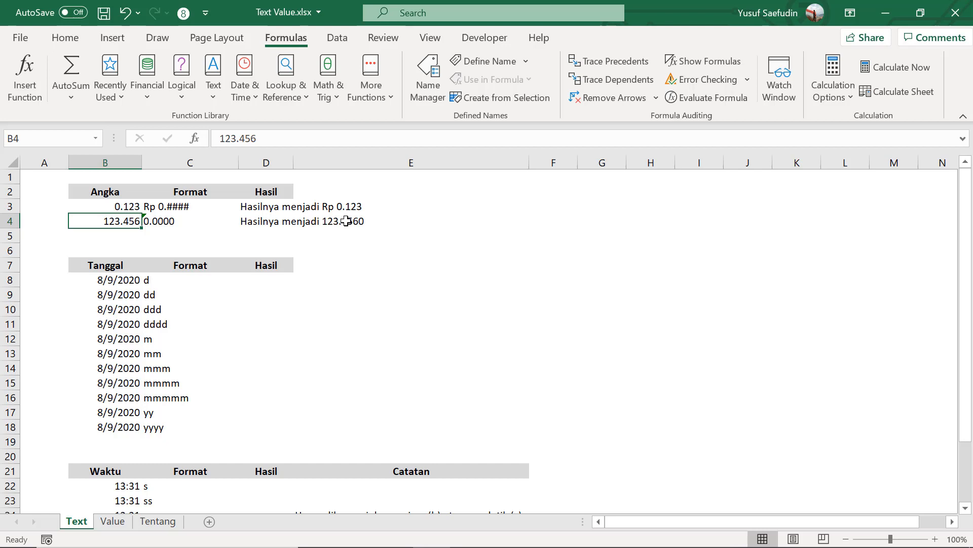
scroll(235, 284, "down", 1)
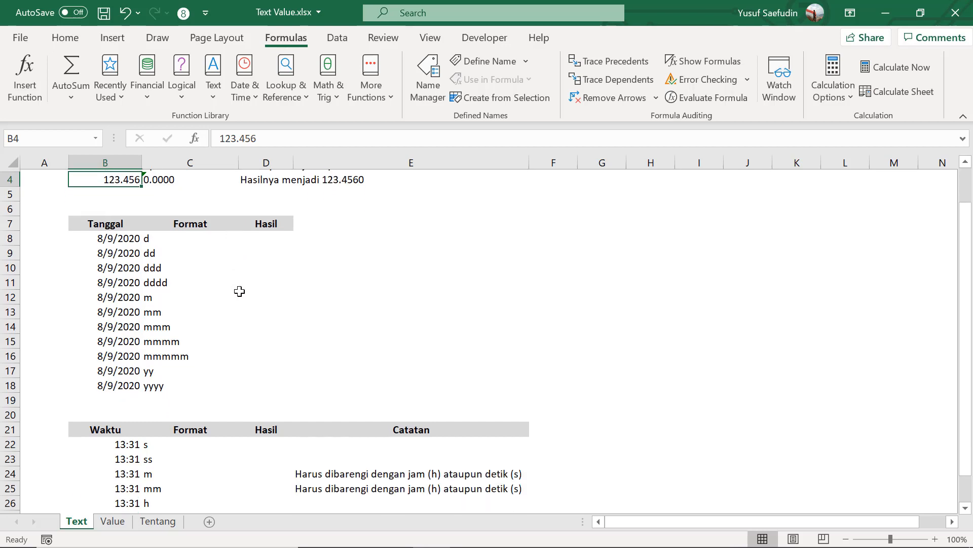
scroll(242, 294, "up", 1)
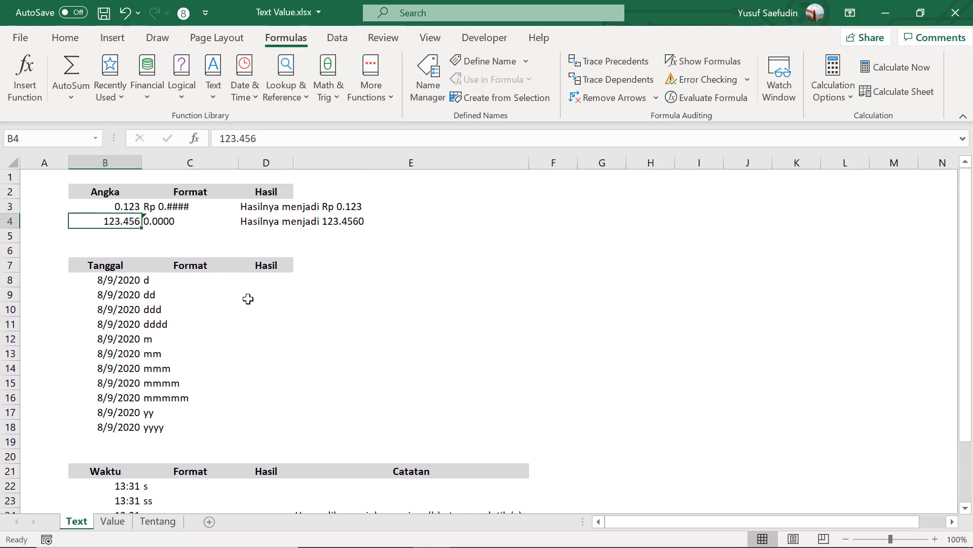
left_click(267, 281)
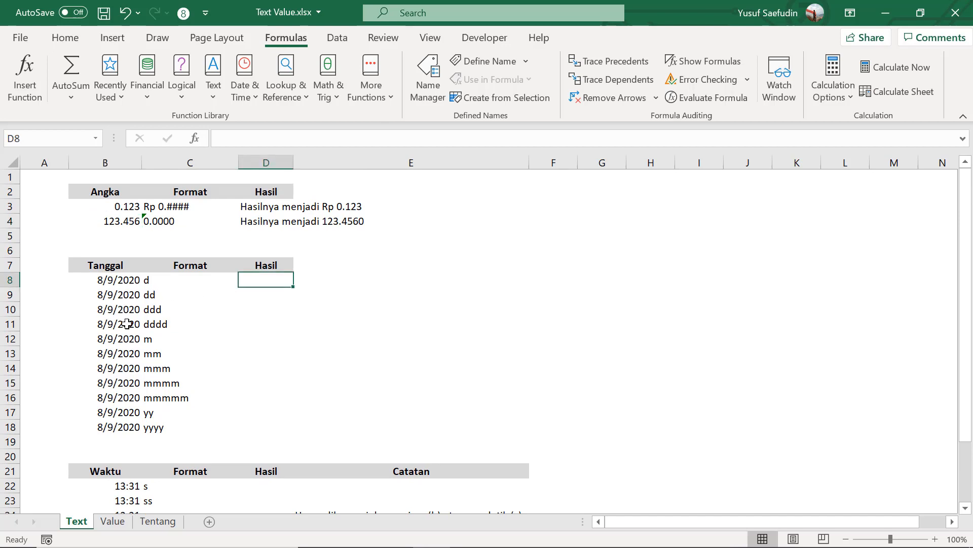
left_click_drag(110, 278, 116, 429)
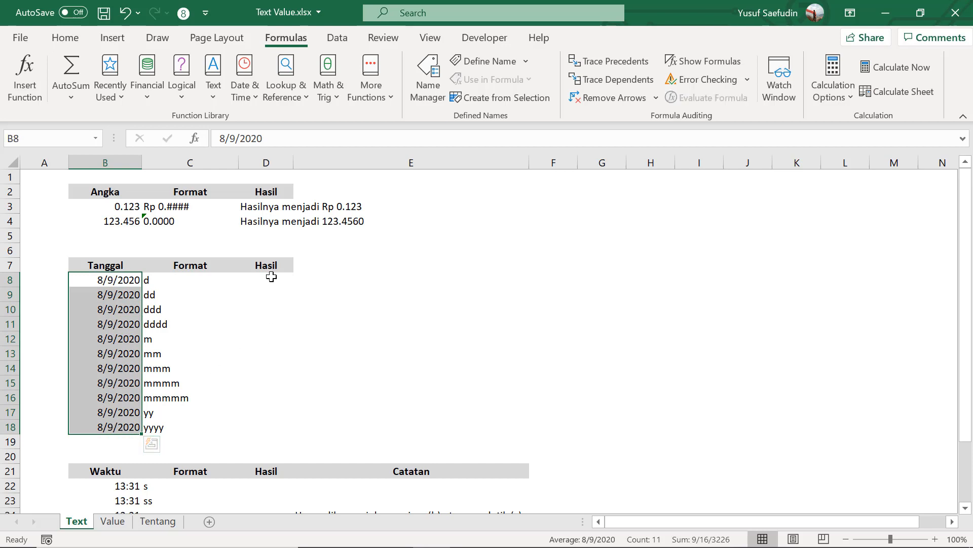
Enter the formula =TEXT(B8,C8) in D8 to convert the first date with its format code.
left_click(175, 281)
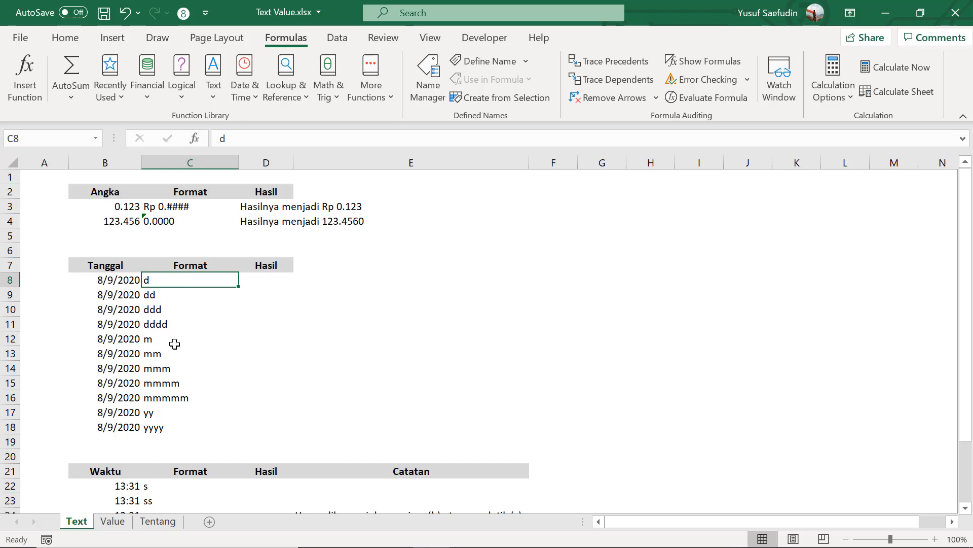
left_click(193, 399)
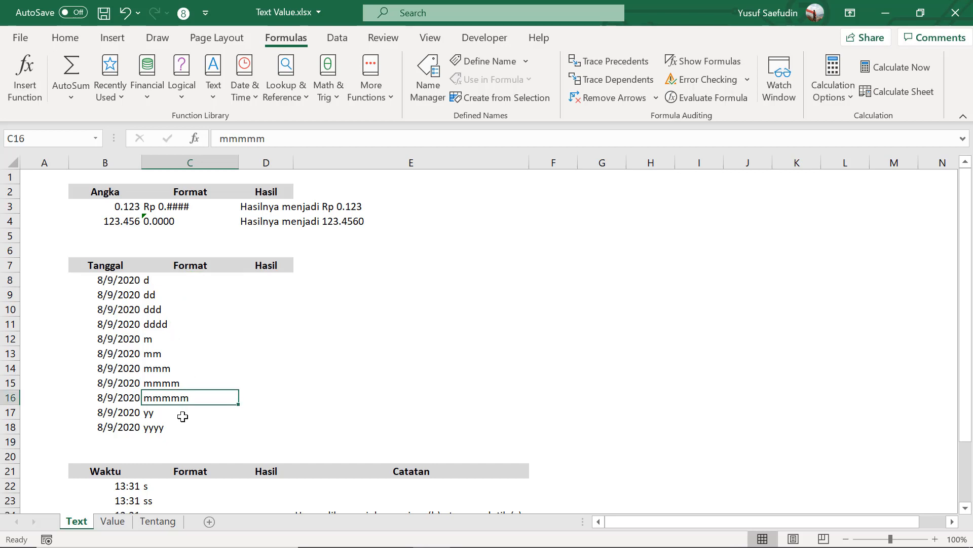
left_click(183, 417)
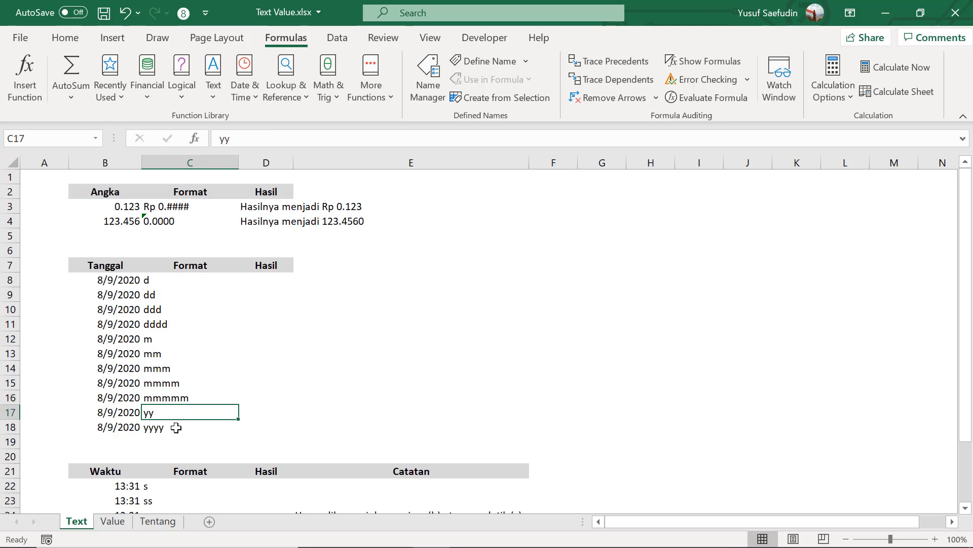
left_click(278, 282)
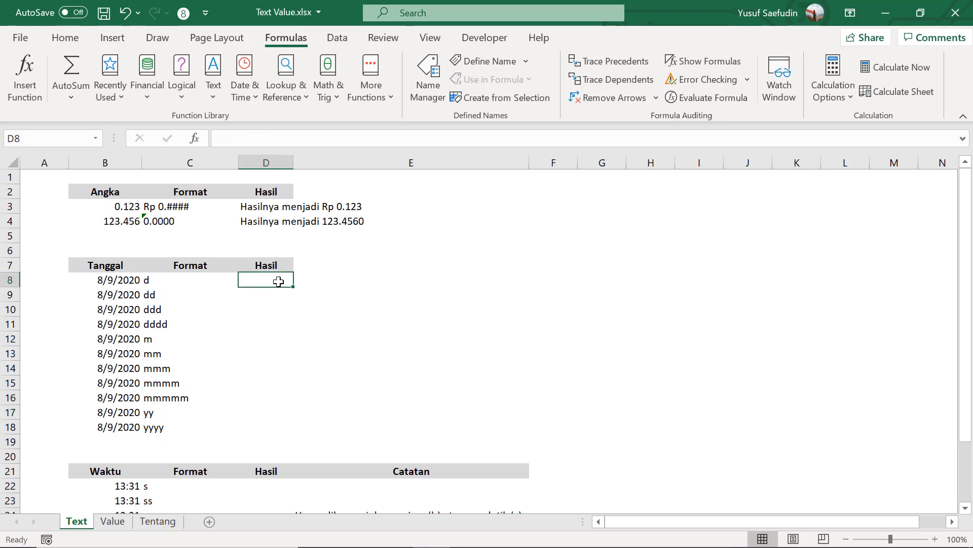
type("=tex")
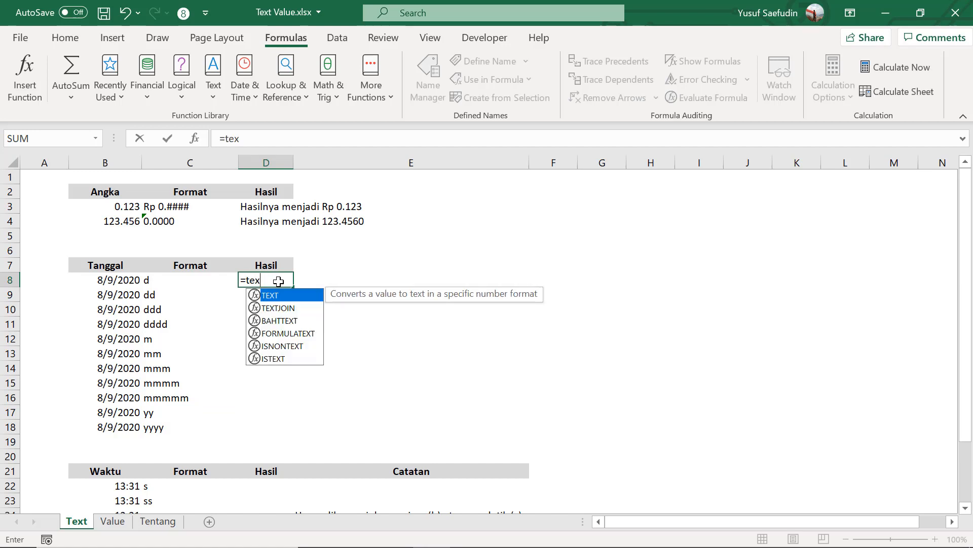
key("Tab")
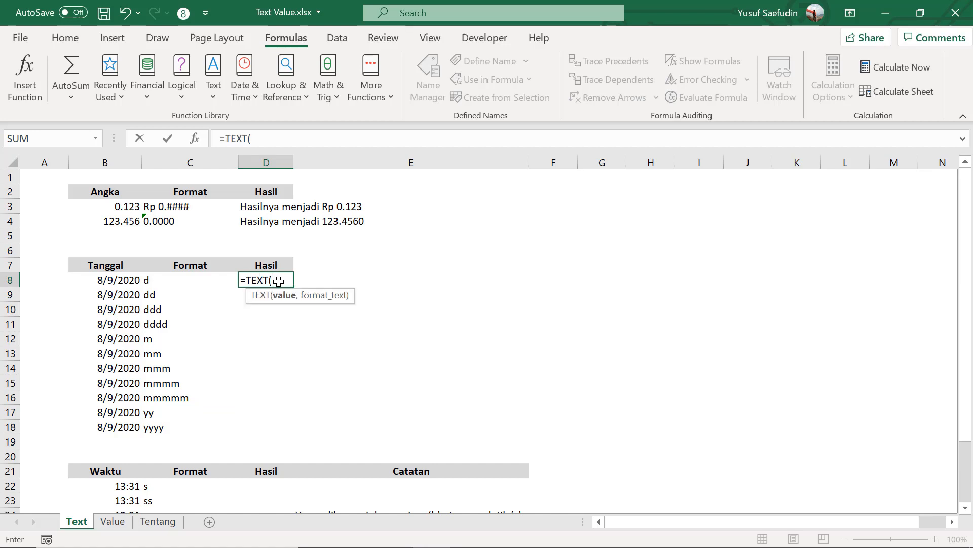
left_click(110, 282)
type(",")
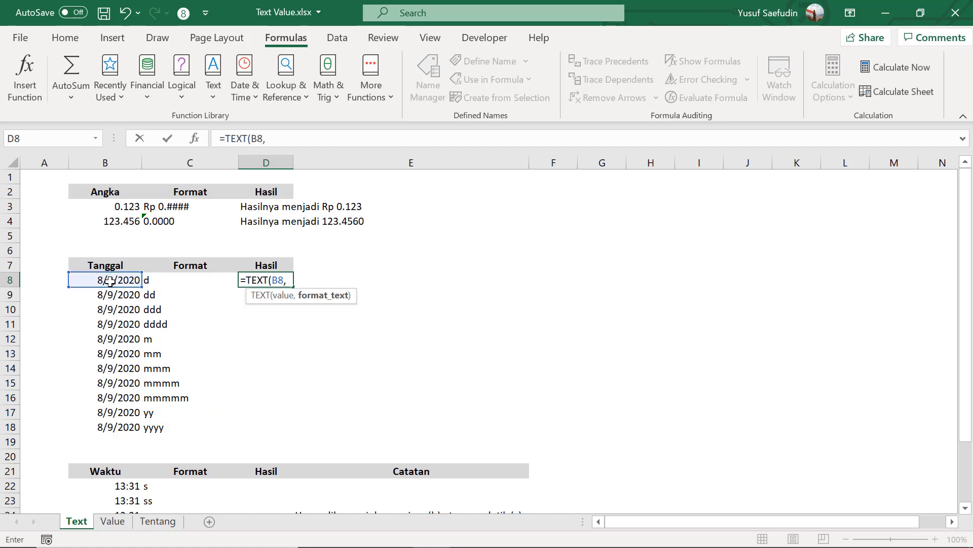
type("\"")
left_click(196, 279)
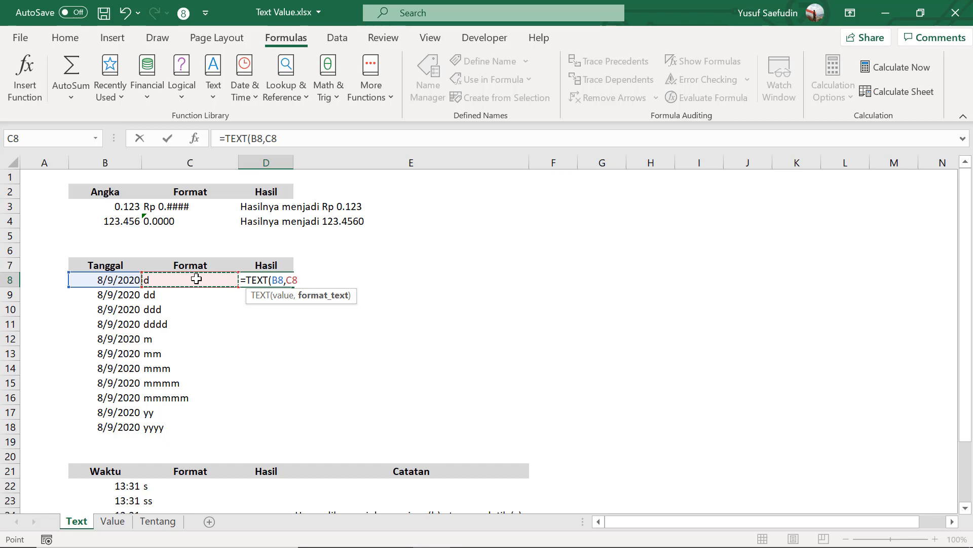
key("Return")
Copy the TEXT formula from D8 into the whole Hasil range D8:D18 of the Tanggal table.
key("Up")
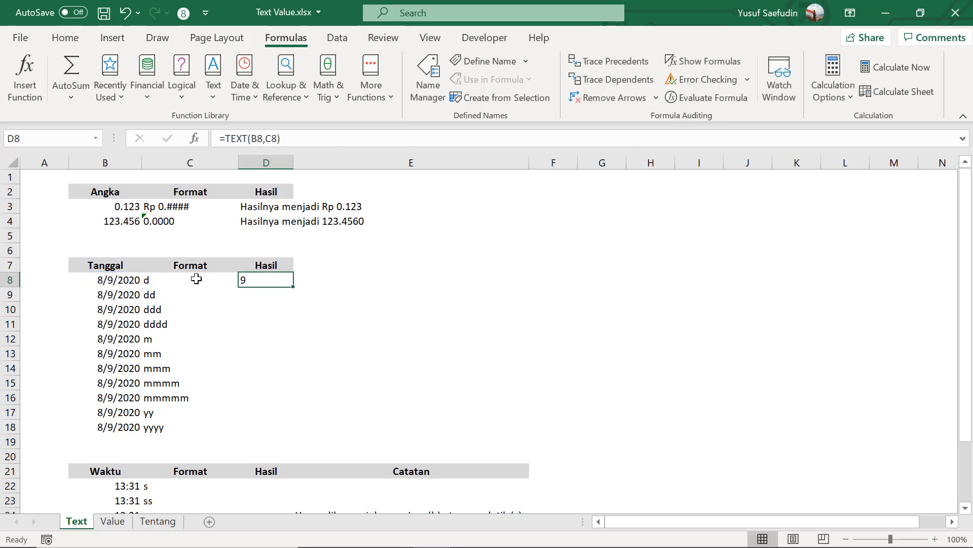
key("ctrl+c")
left_click(196, 278)
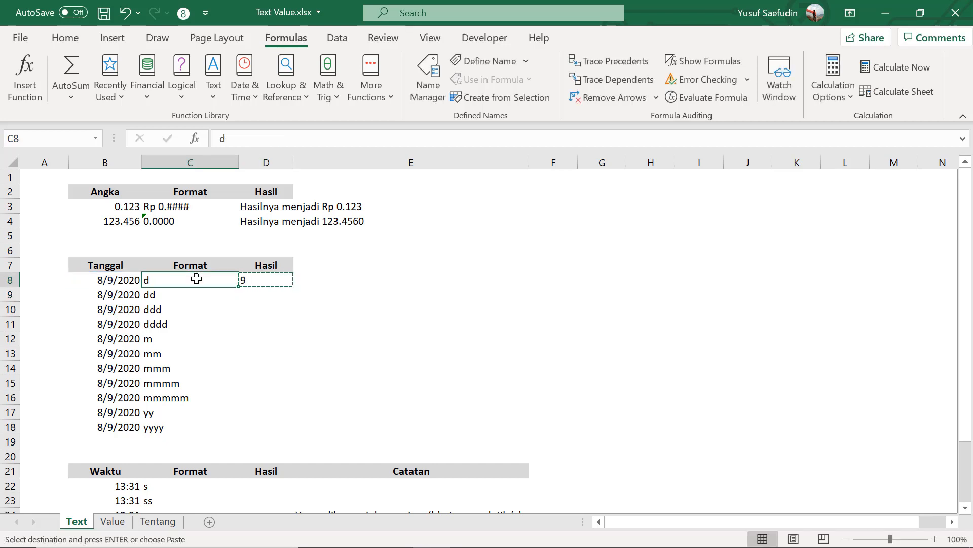
key("ctrl+Down")
key("Right")
key("ctrl+shift+Up")
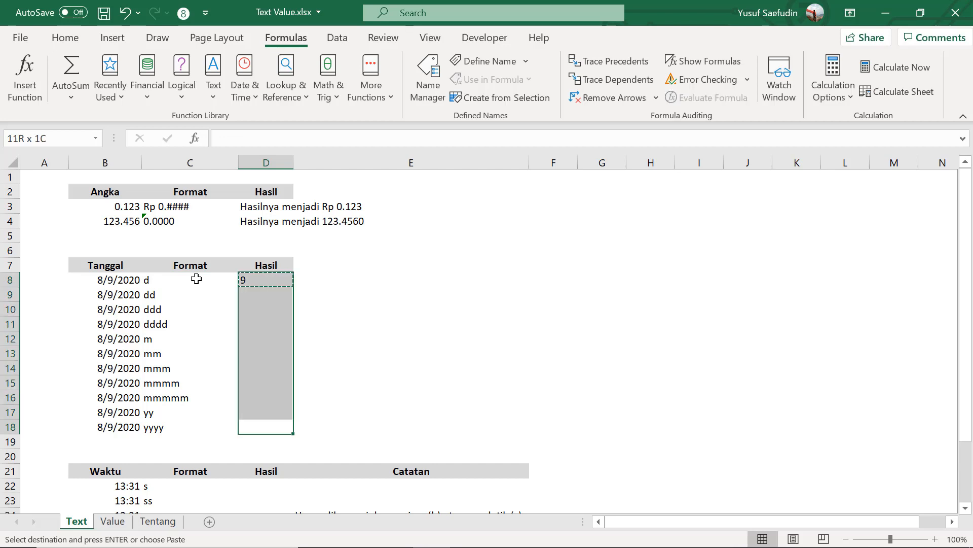
key("ctrl+v")
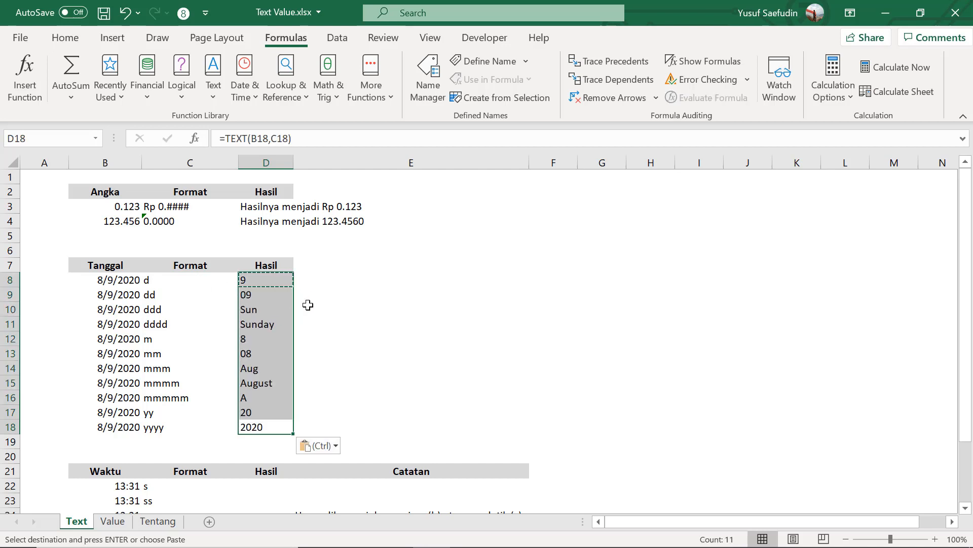
Compare the day format codes d, dd, ddd and dddd with their results in rows 8 to 11.
left_click(286, 276)
left_click(314, 280)
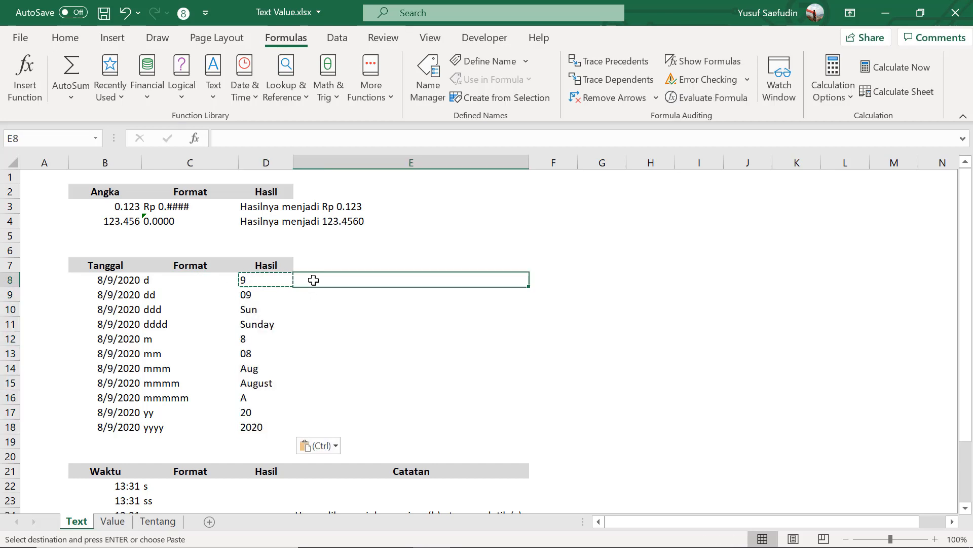
left_click(193, 281)
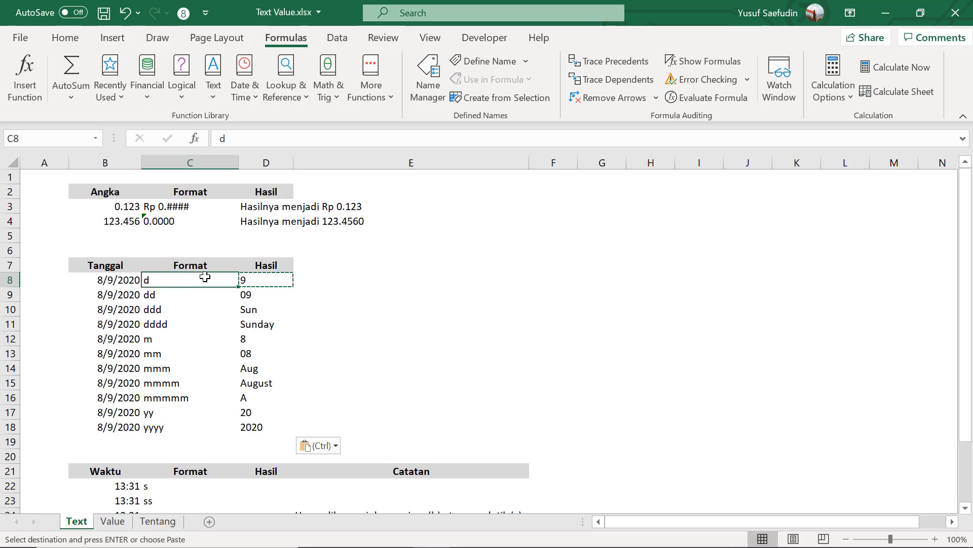
left_click(251, 282)
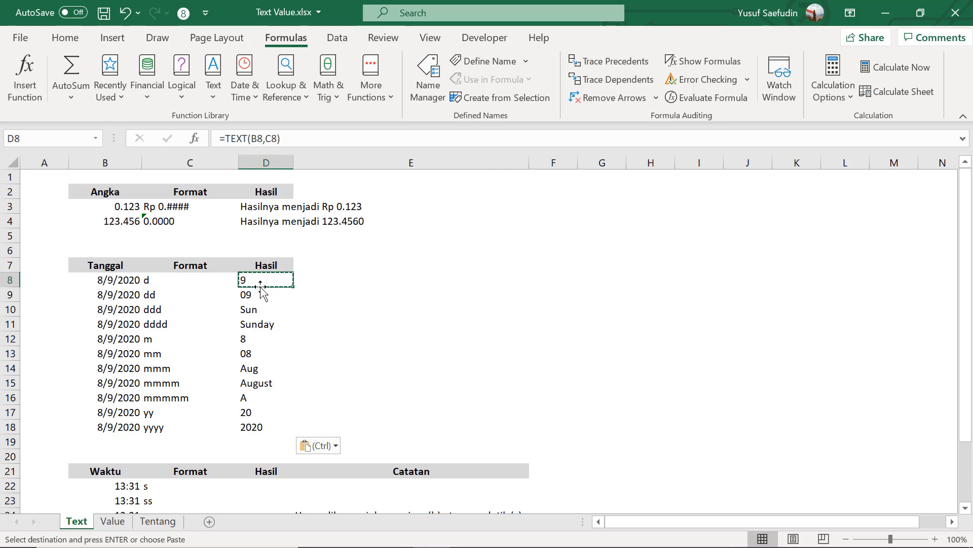
left_click(185, 300)
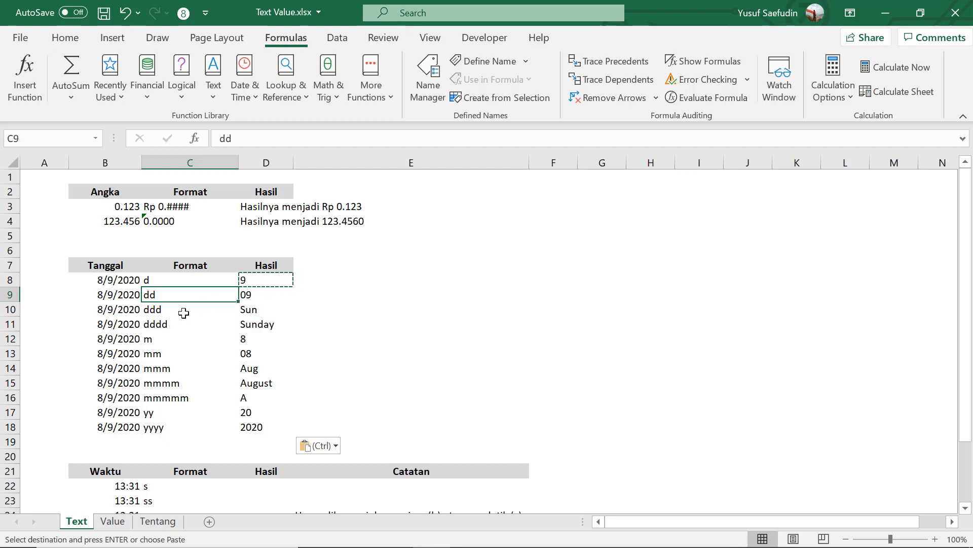
left_click(257, 313)
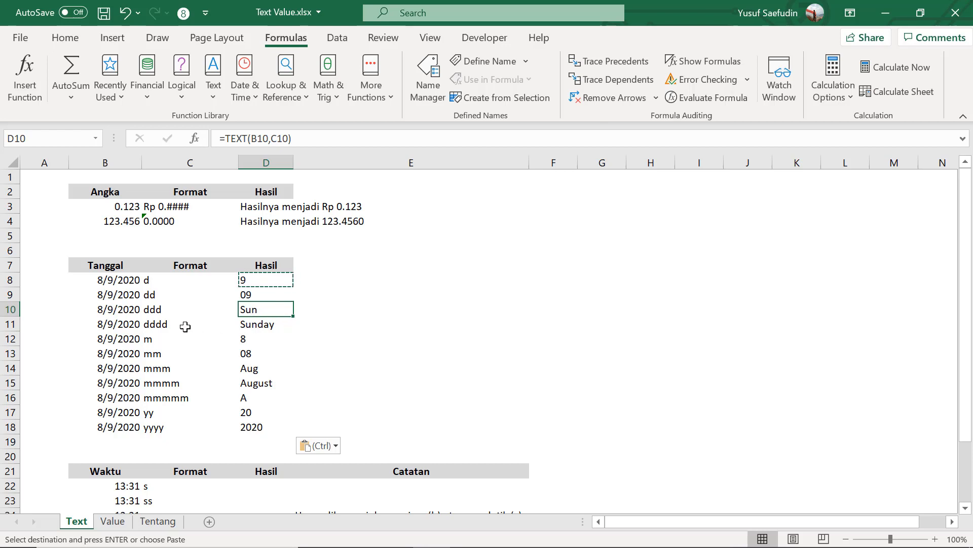
left_click(255, 328)
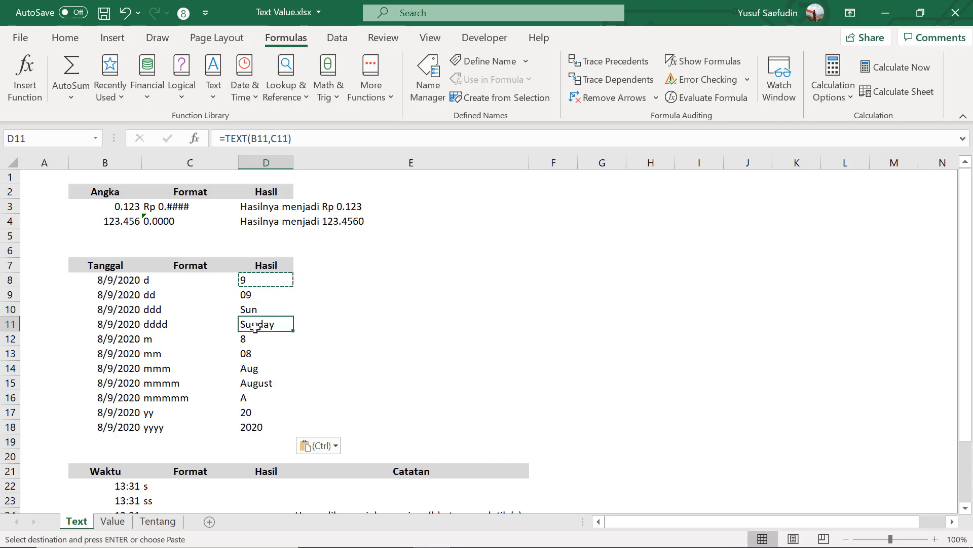
Compare the month codes m to mmmmm and the year codes yy and yyyy with their results in rows 12 to 18.
left_click(166, 343)
left_click(248, 340)
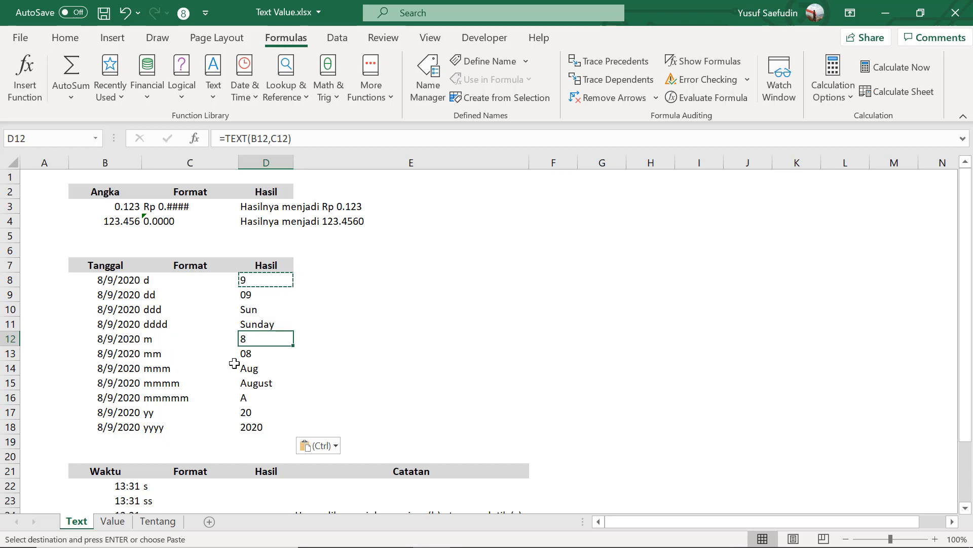
left_click(262, 352)
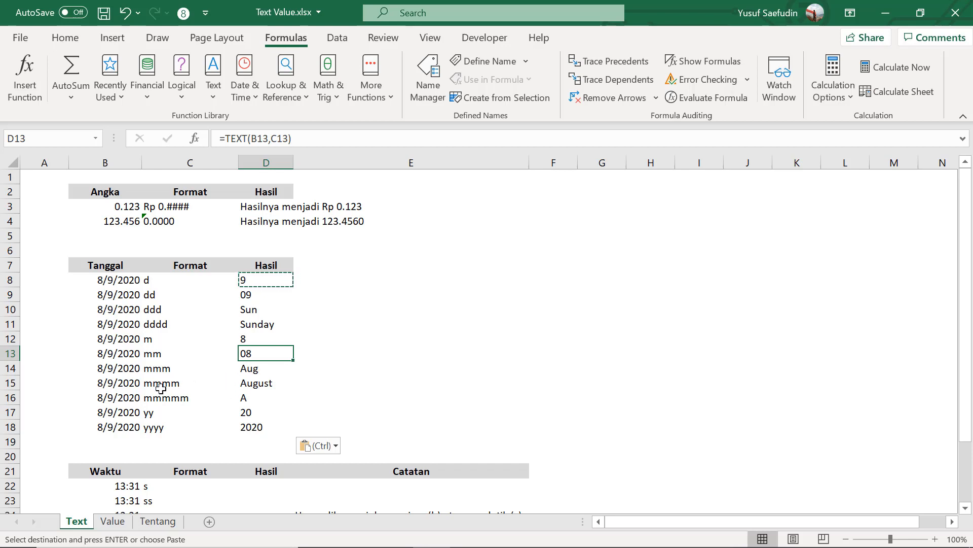
left_click(249, 388)
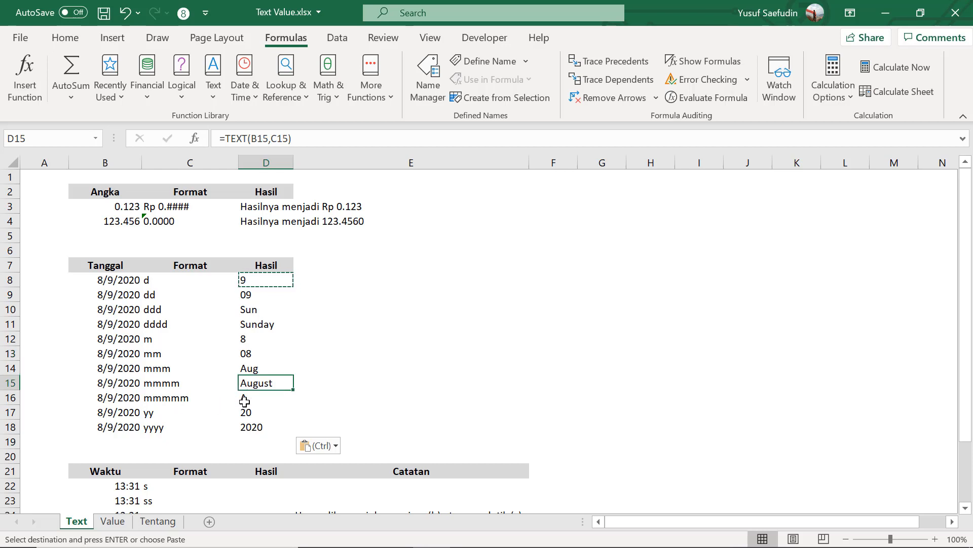
left_click(244, 401)
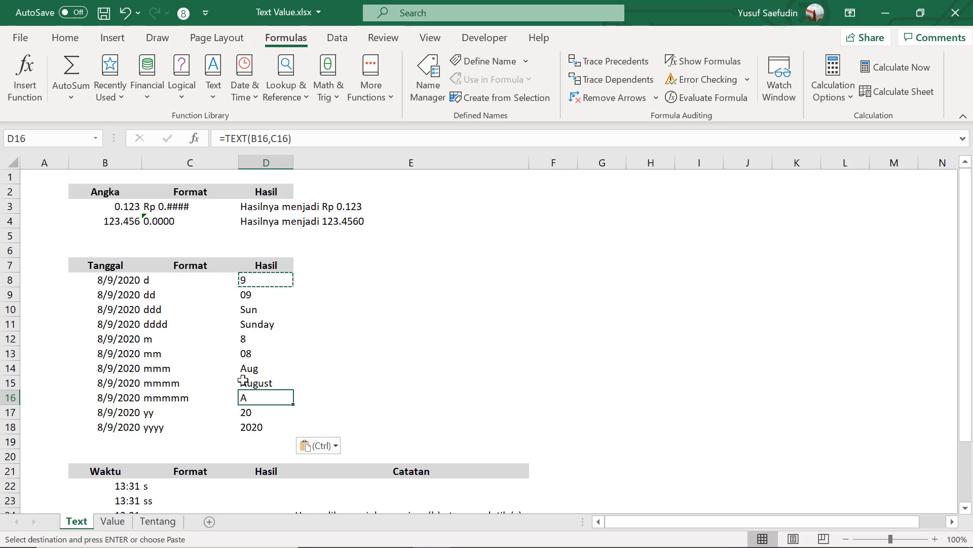
left_click(121, 401)
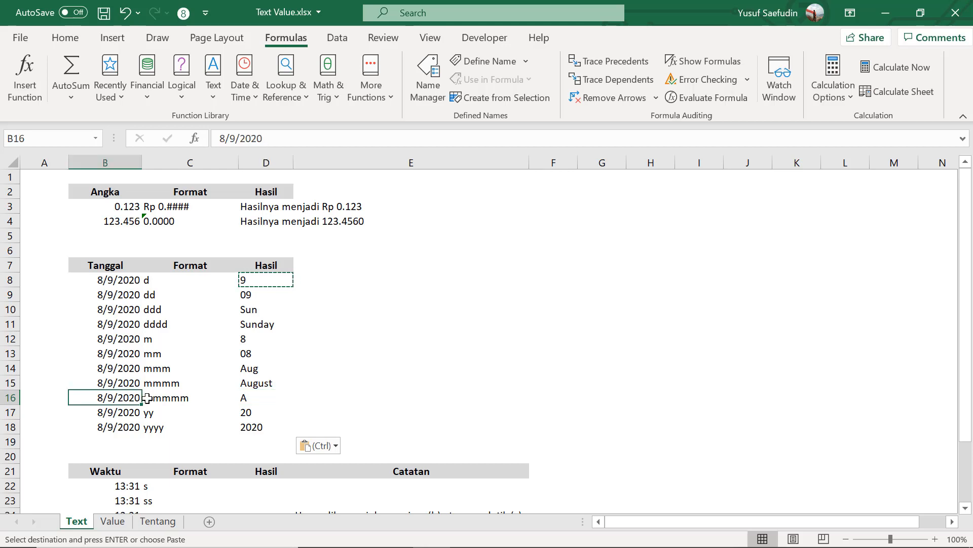
left_click(268, 396)
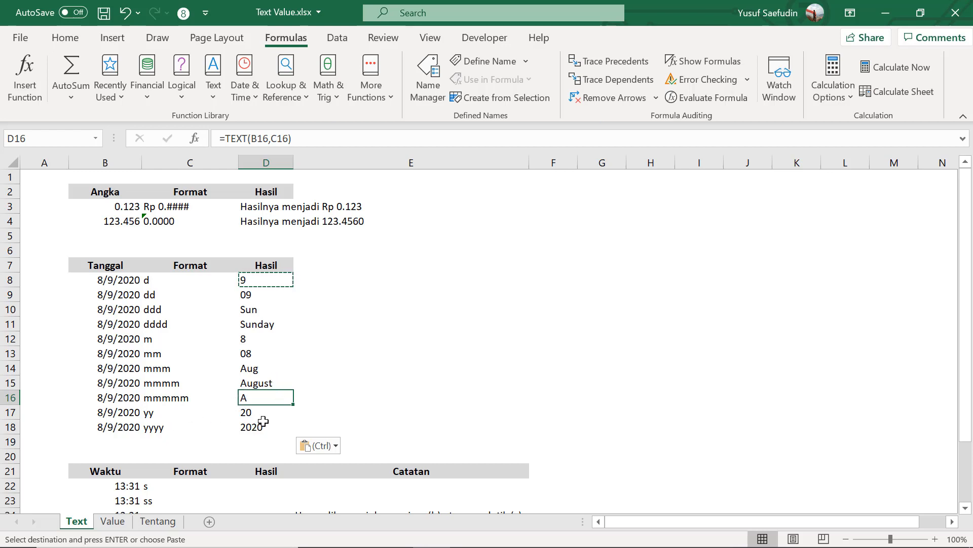
scroll(263, 421, "down", 1)
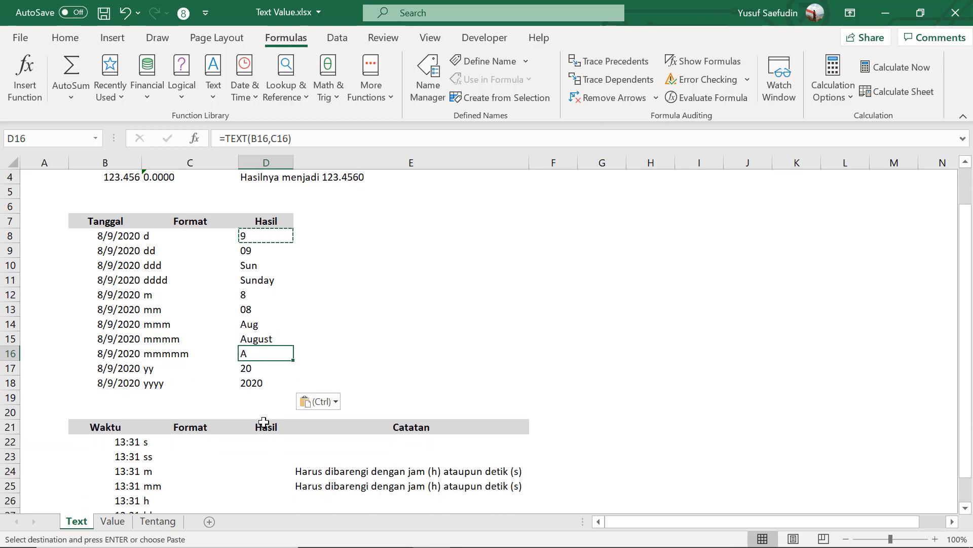
left_click(259, 385)
scroll(265, 380, "down", 1)
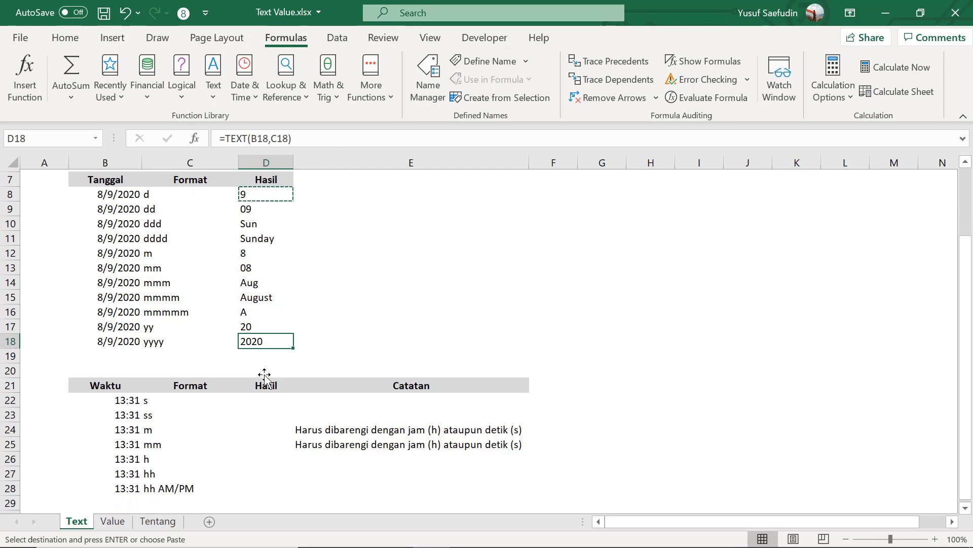
key("ctrl+v")
scroll(264, 350, "up", 2)
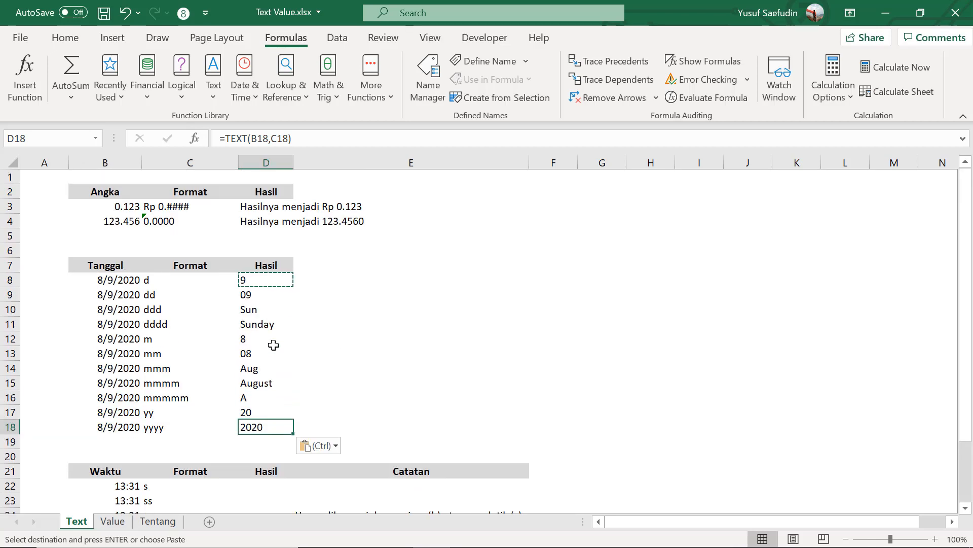
Enter the formula =TEXT(B22,C22) in D22 to convert the first time with its format code.
scroll(274, 345, "down", 2)
scroll(281, 350, "down", 1)
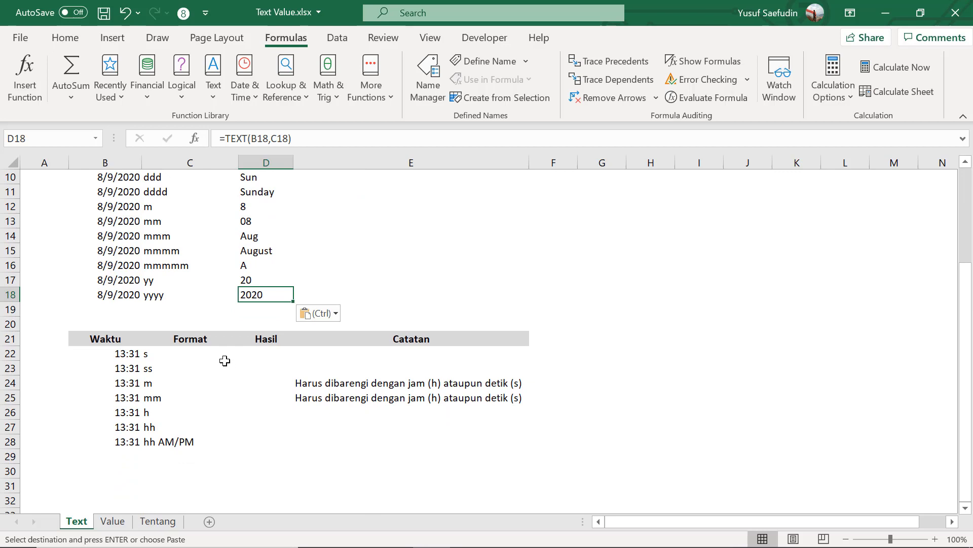
left_click(219, 357)
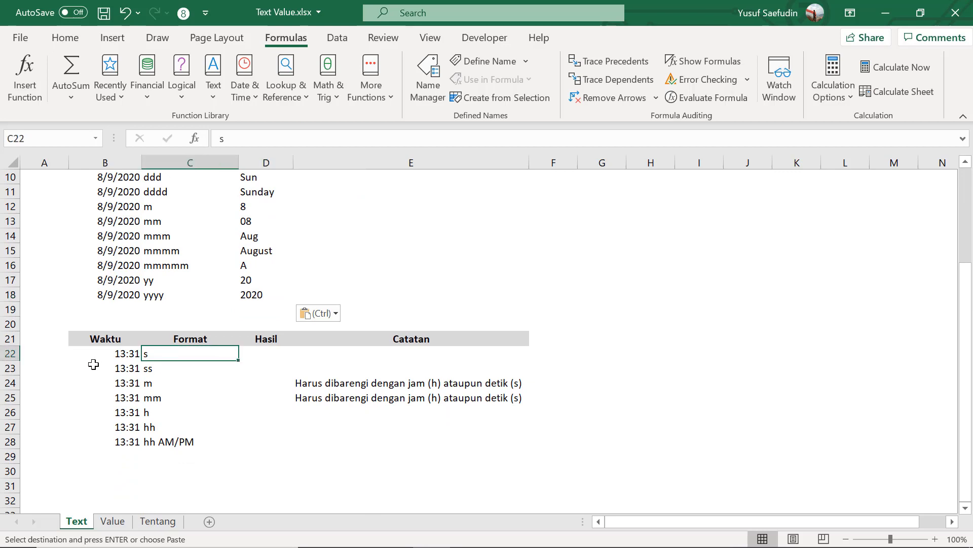
left_click(273, 354)
scroll(274, 354, "up", 3)
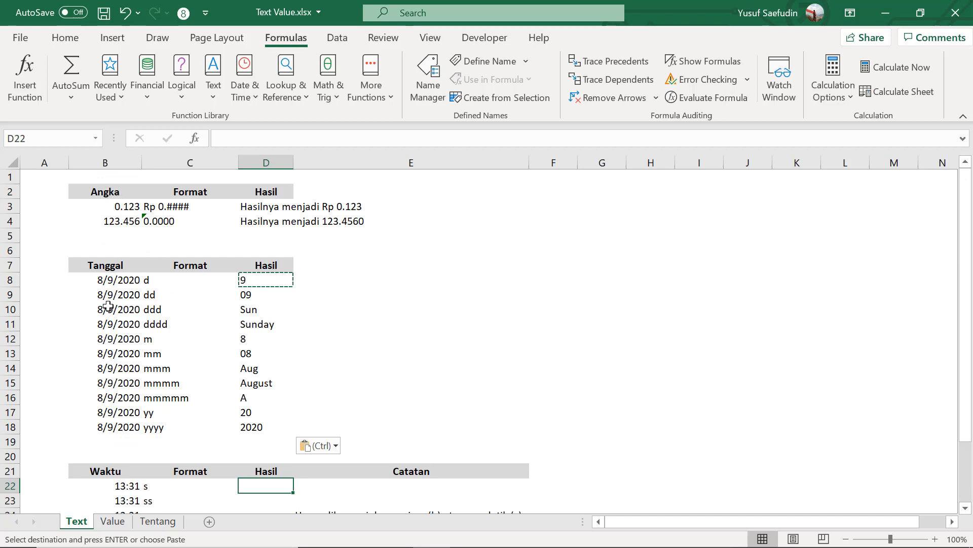
scroll(99, 318, "down", 1)
scroll(98, 318, "down", 4)
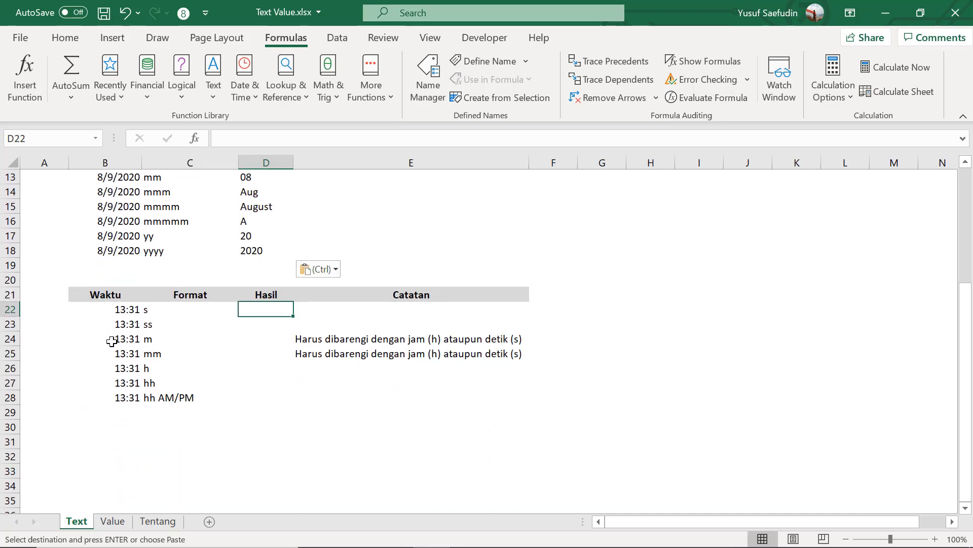
type("=")
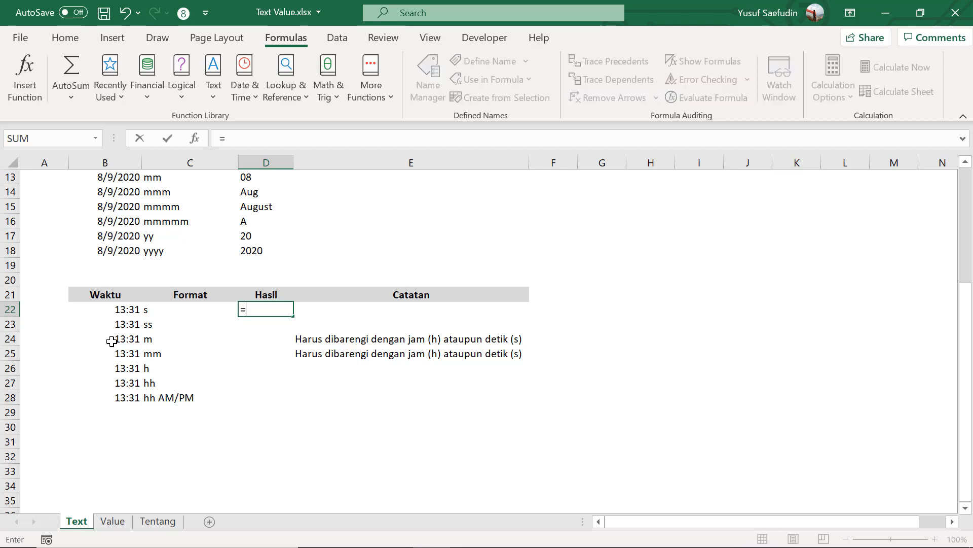
type("tex")
key("Tab")
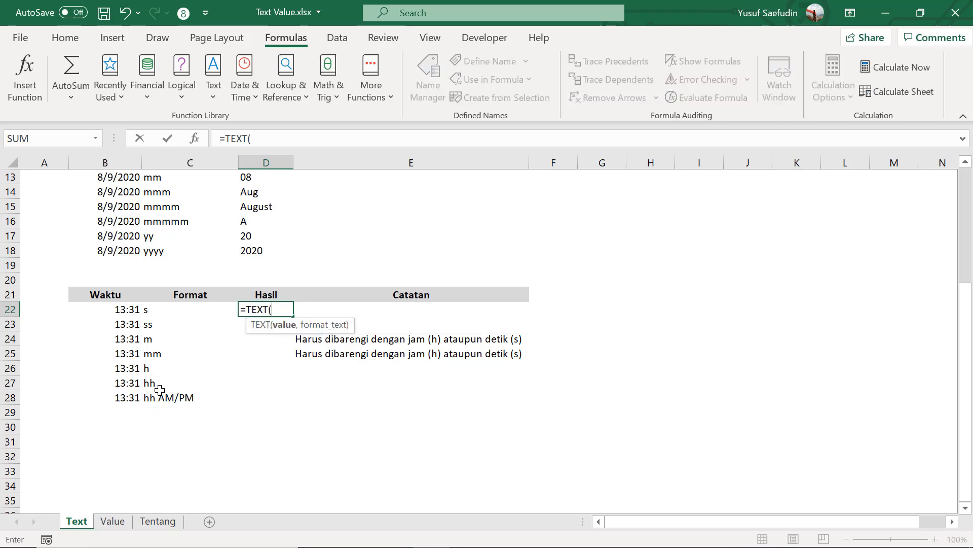
left_click(130, 306)
type(",")
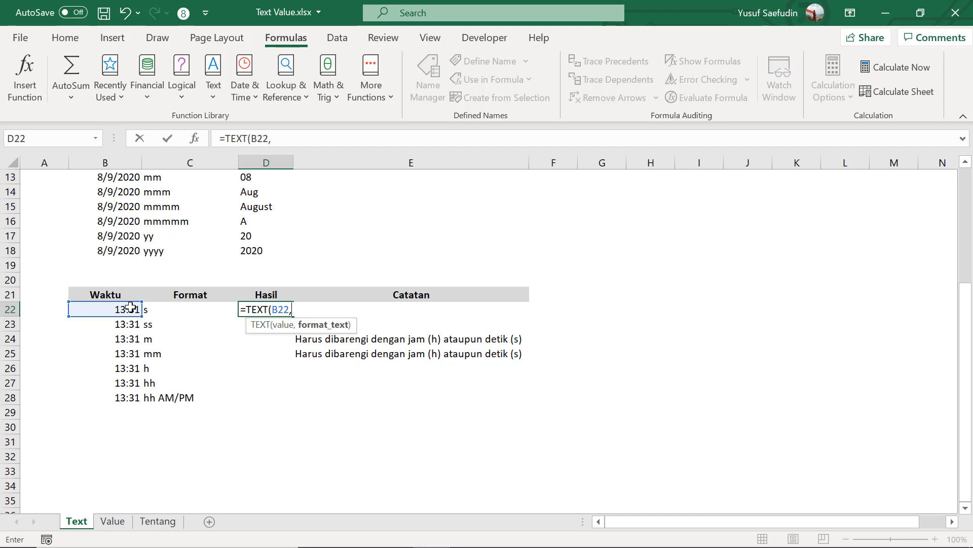
left_click(158, 309)
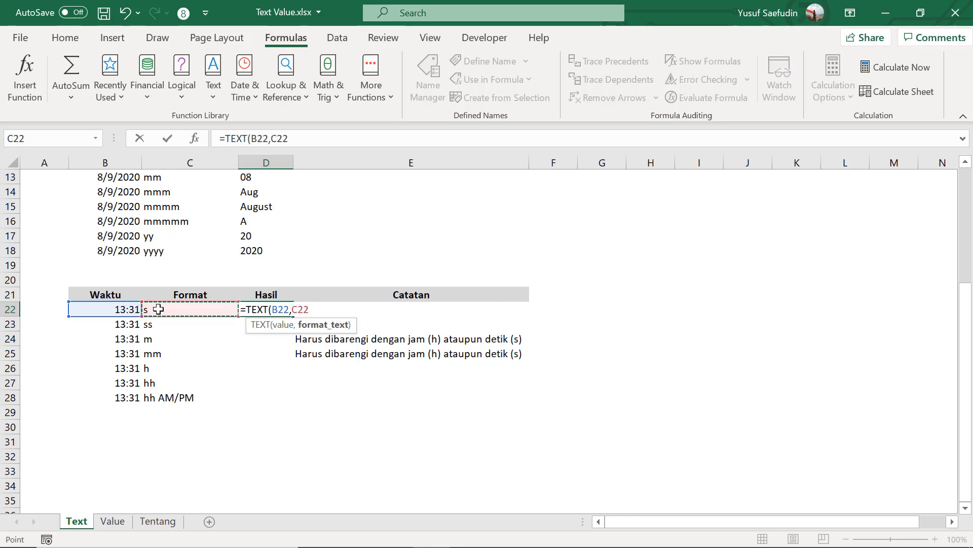
key("Return")
Copy the TEXT formula from D22 into the whole Hasil range D22:D28 of the Waktu table.
key("Up")
key("ctrl+c")
key("Left")
key("ctrl+Down")
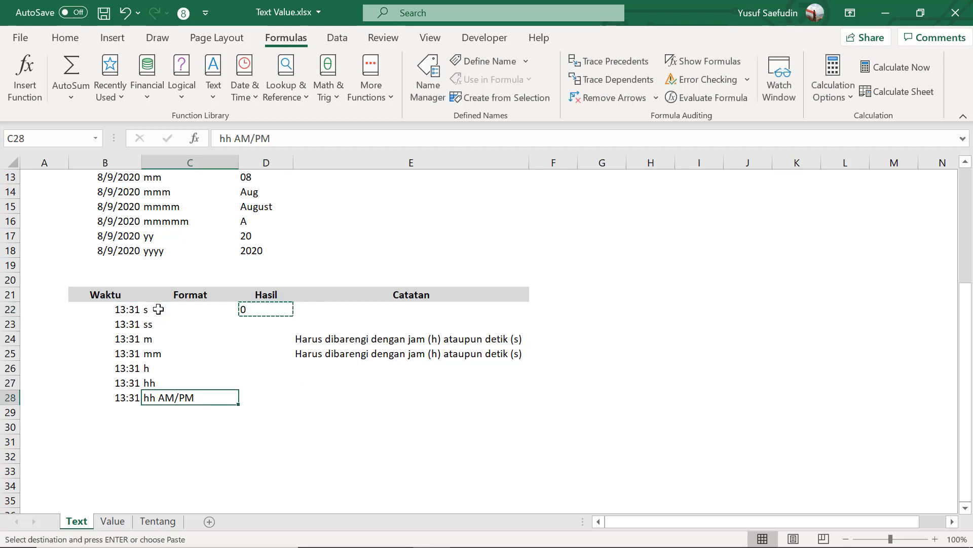
key("Right")
key("ctrl+shift+Up")
key("ctrl+v")
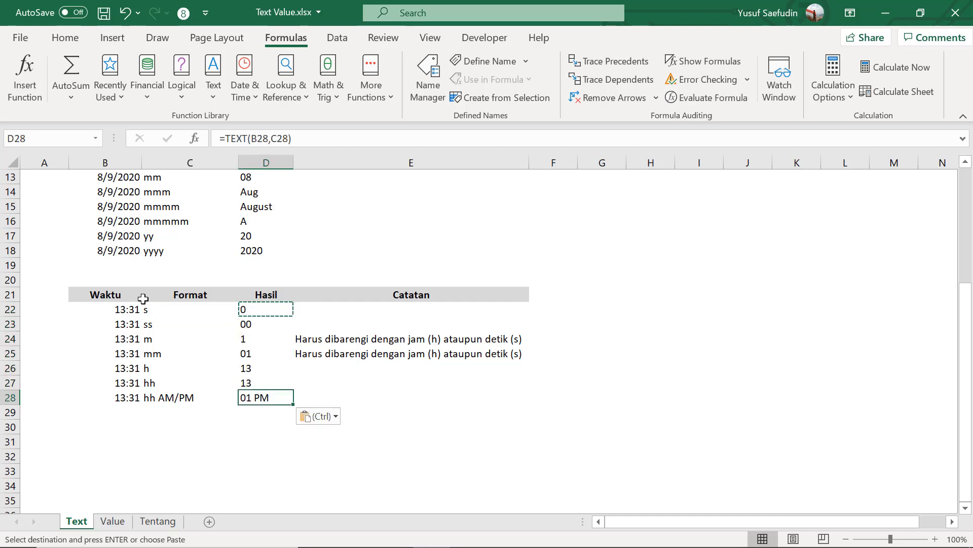
Review the time format codes in C22:C28 and compare the s and ss results with the full time stored in B22.
left_click(169, 311)
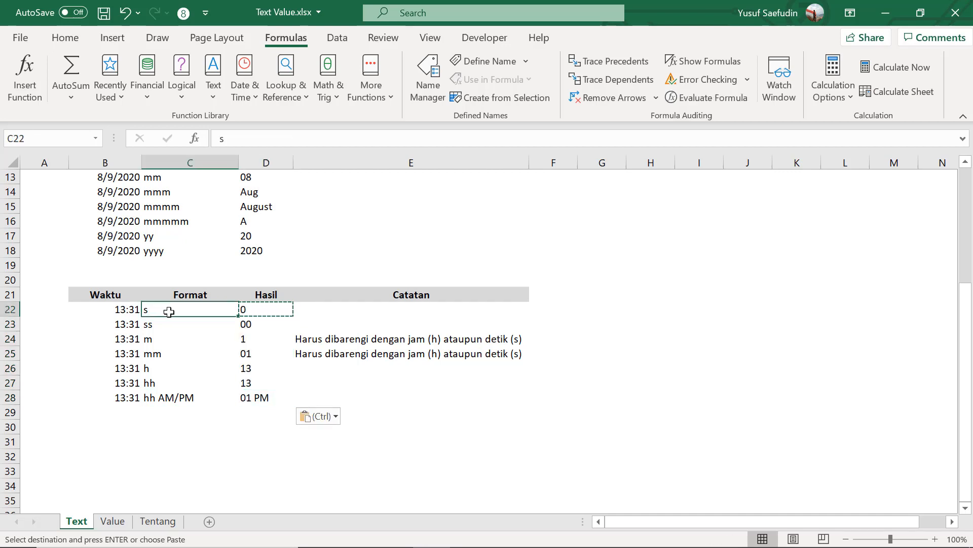
left_click(207, 339)
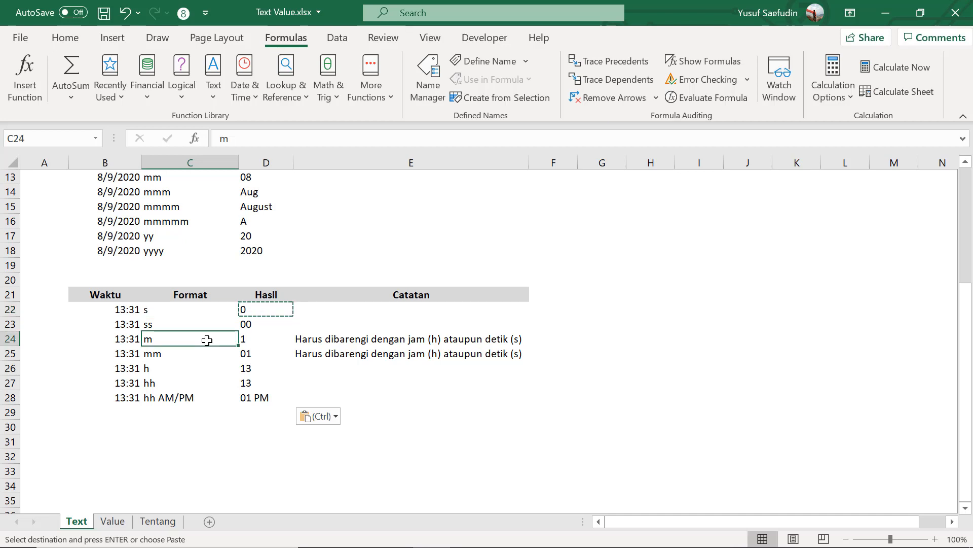
left_click(201, 374)
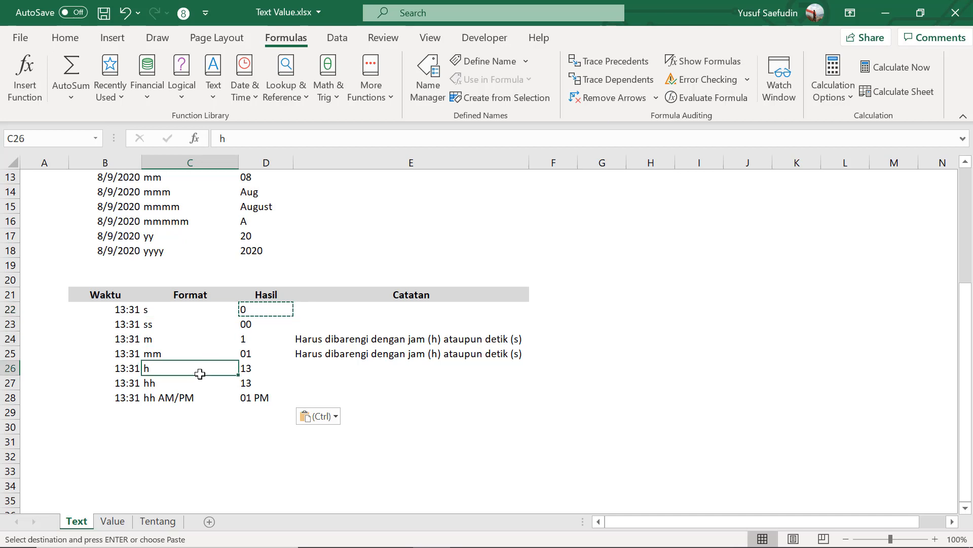
left_click(199, 400)
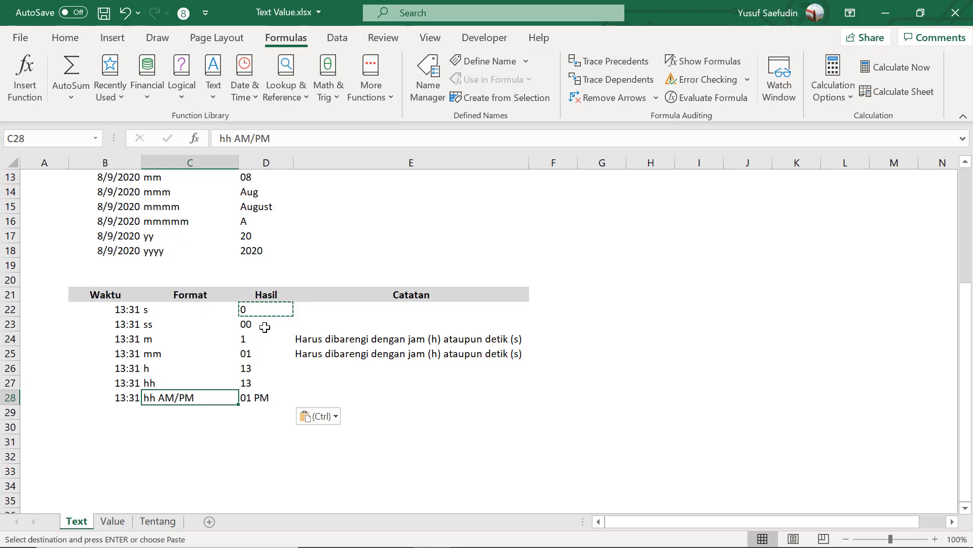
left_click(256, 307)
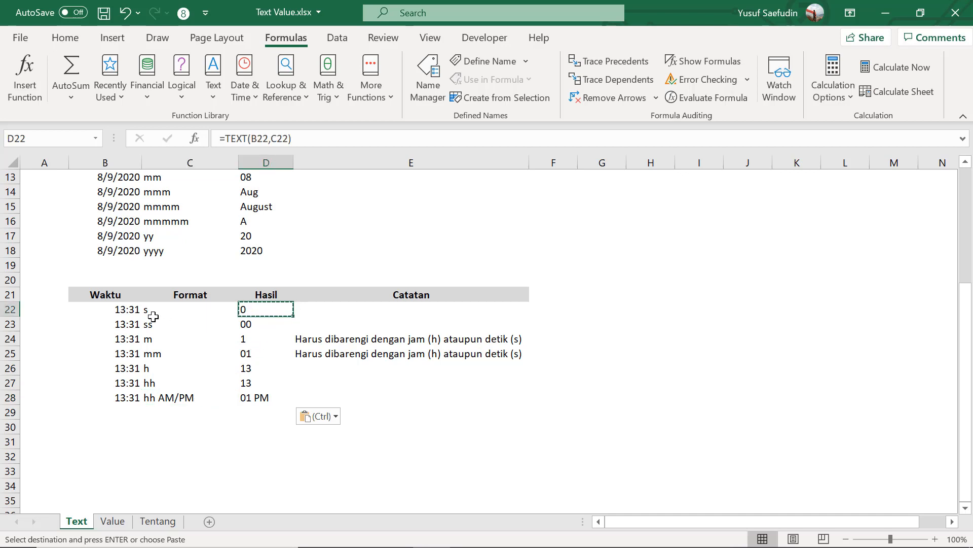
left_click(117, 312)
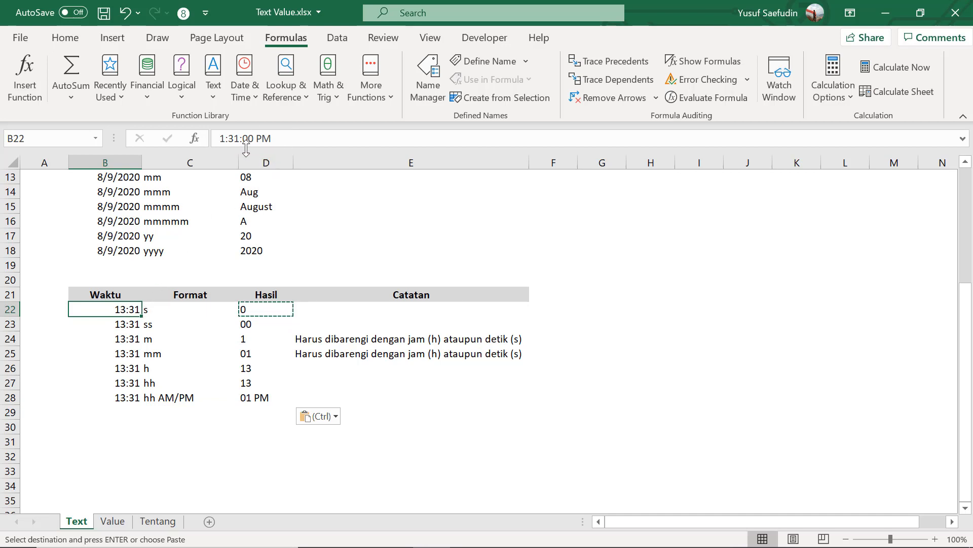
left_click(264, 324)
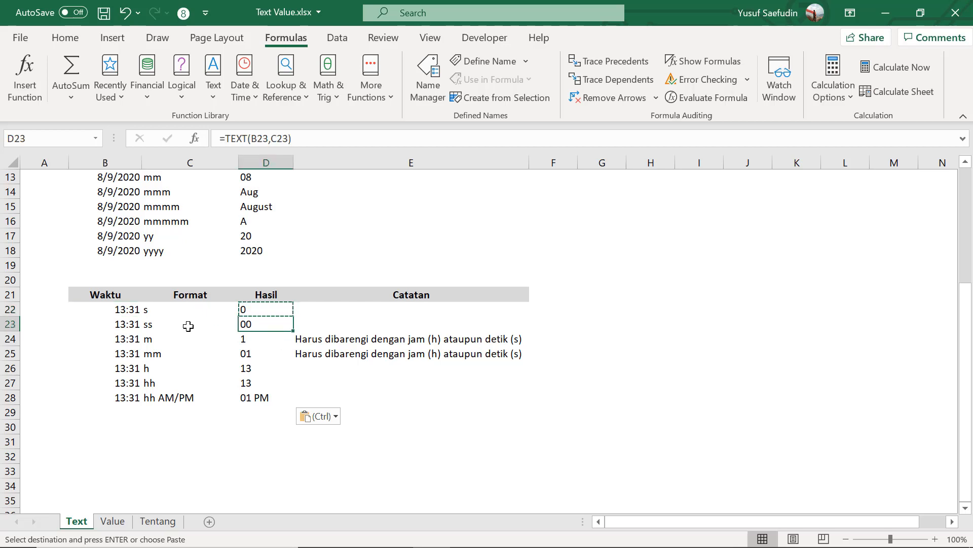
Compare the minute codes m and mm and their results in rows 24 and 25 with the month codes in rows 12 and 13.
left_click(163, 342)
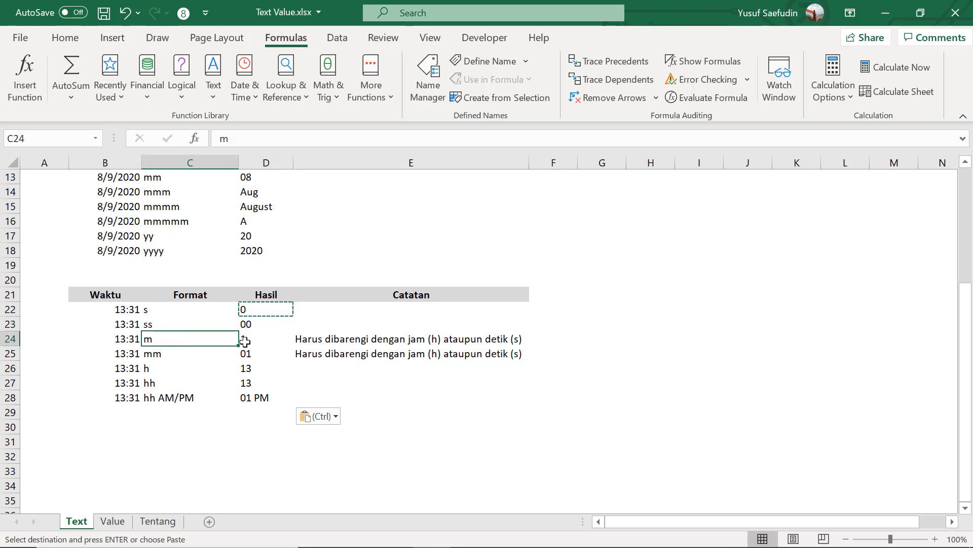
left_click(188, 357)
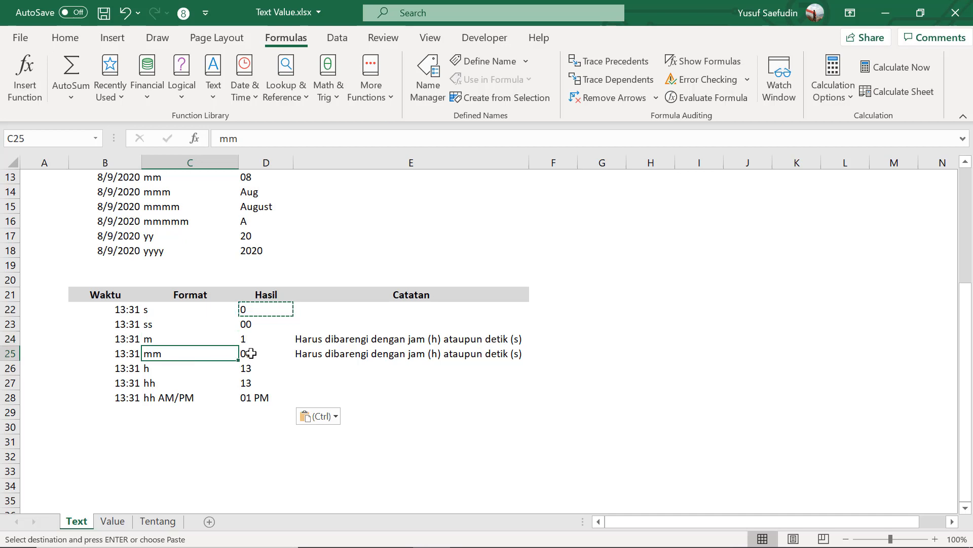
left_click(251, 353)
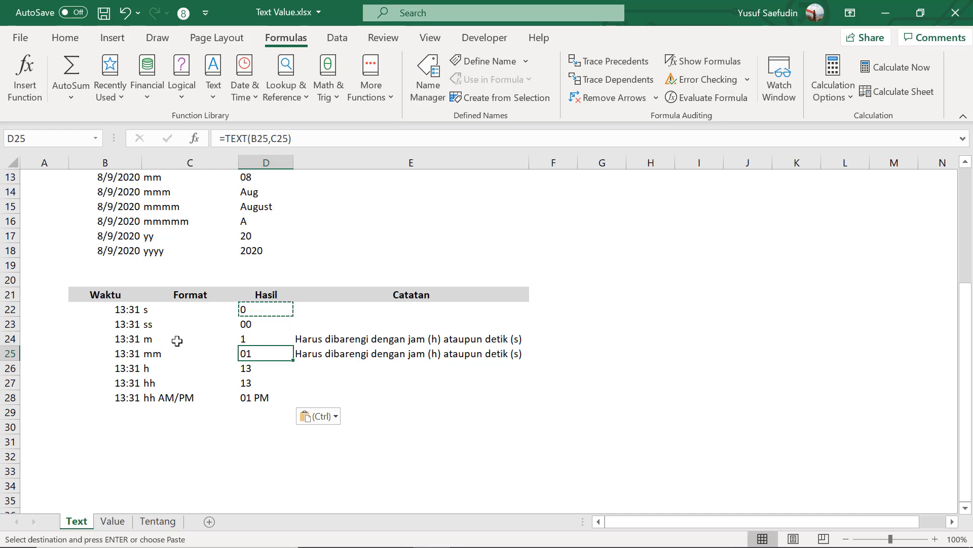
left_click_drag(177, 341, 192, 354)
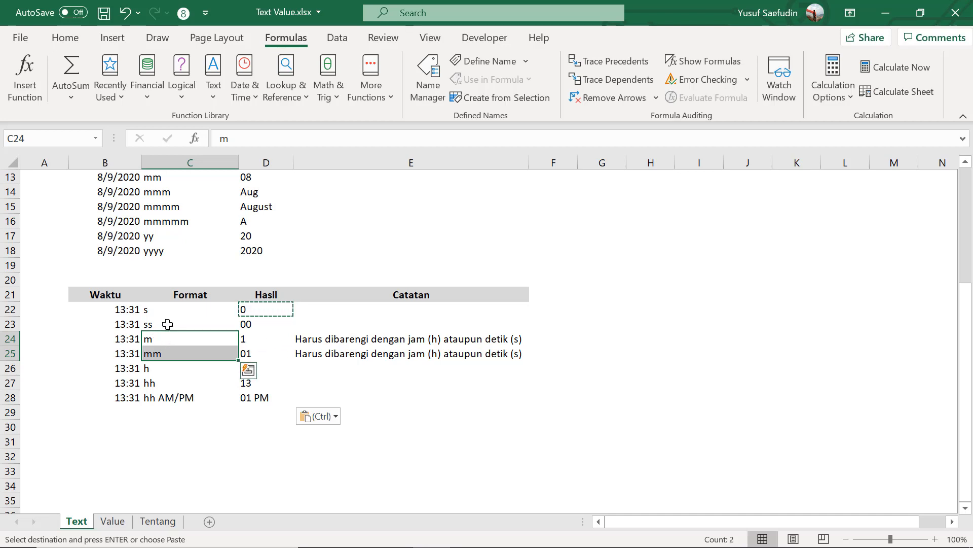
left_click(189, 342)
left_click(186, 349)
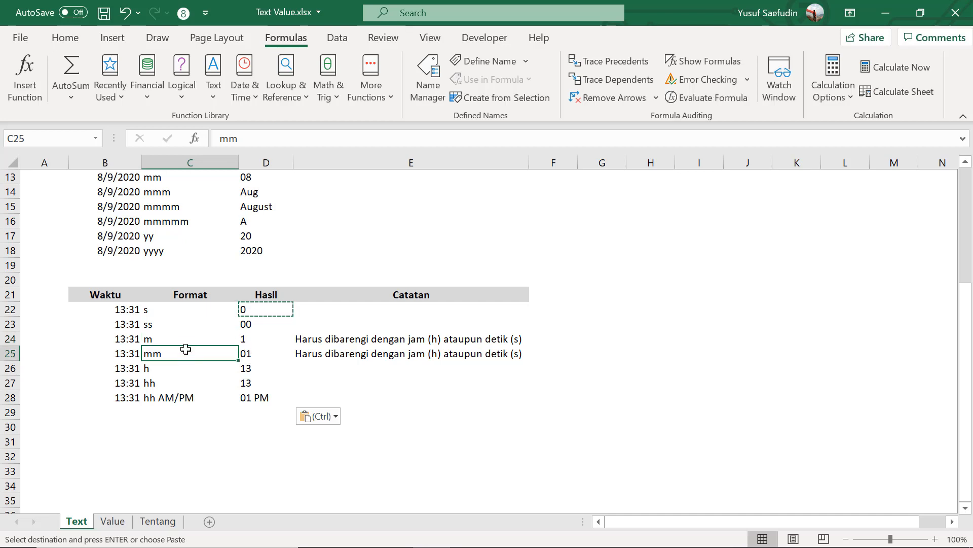
left_click(188, 340)
left_click(191, 357)
left_click_drag(187, 339, 190, 353)
scroll(187, 304, "up", 1)
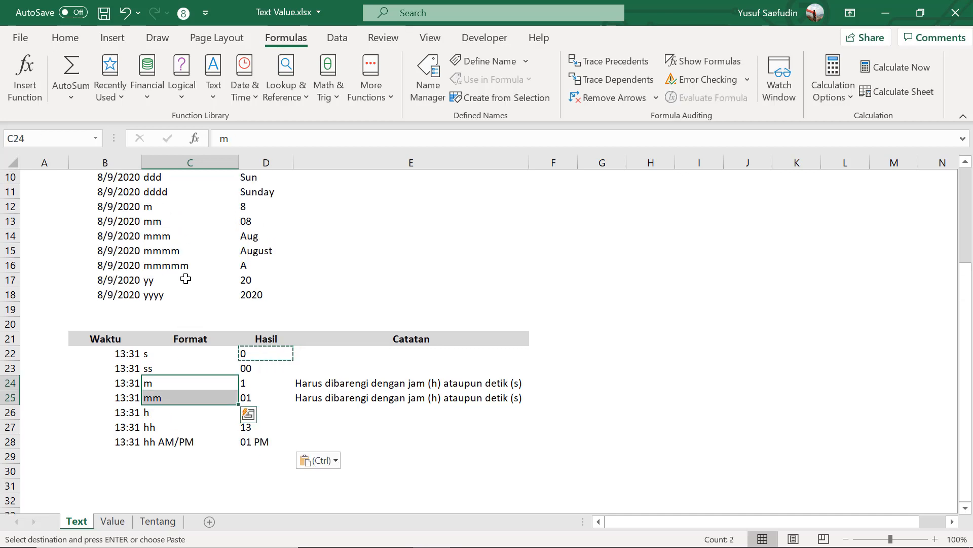
left_click(160, 209)
left_click_drag(161, 219, 203, 219)
left_click_drag(259, 206, 255, 224)
left_click_drag(245, 384, 250, 397)
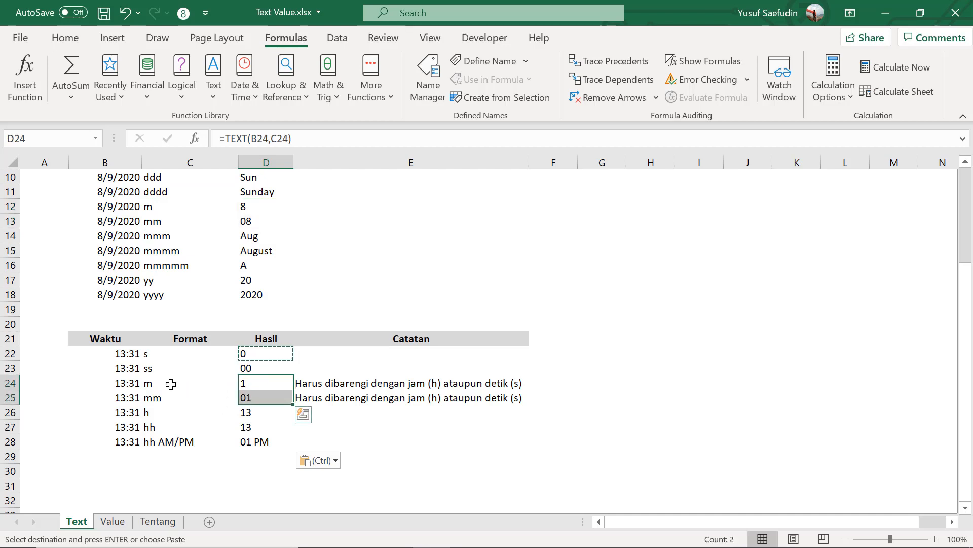
left_click_drag(172, 386, 171, 391)
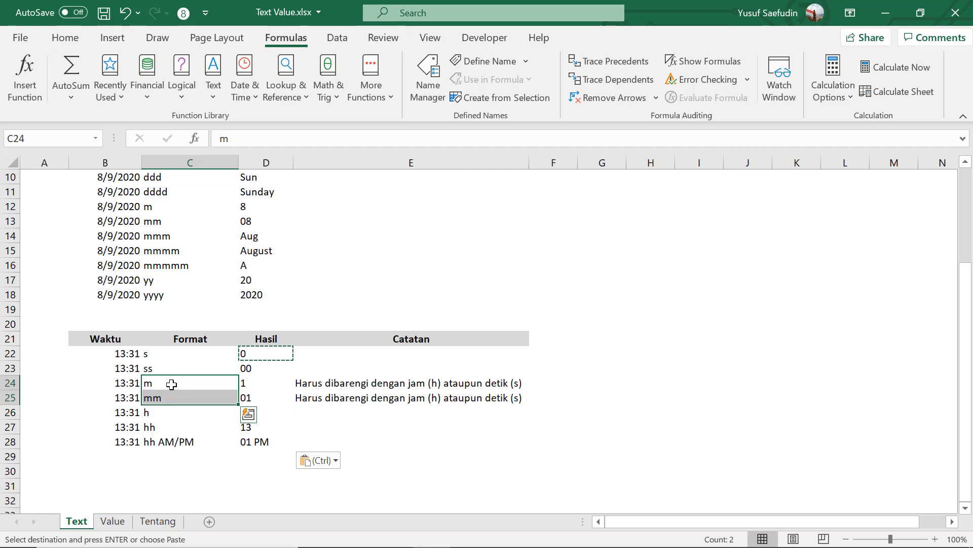
Change the format code in C24 to hh:m so the minutes are combined with the hour.
left_click(172, 383)
key("F2")
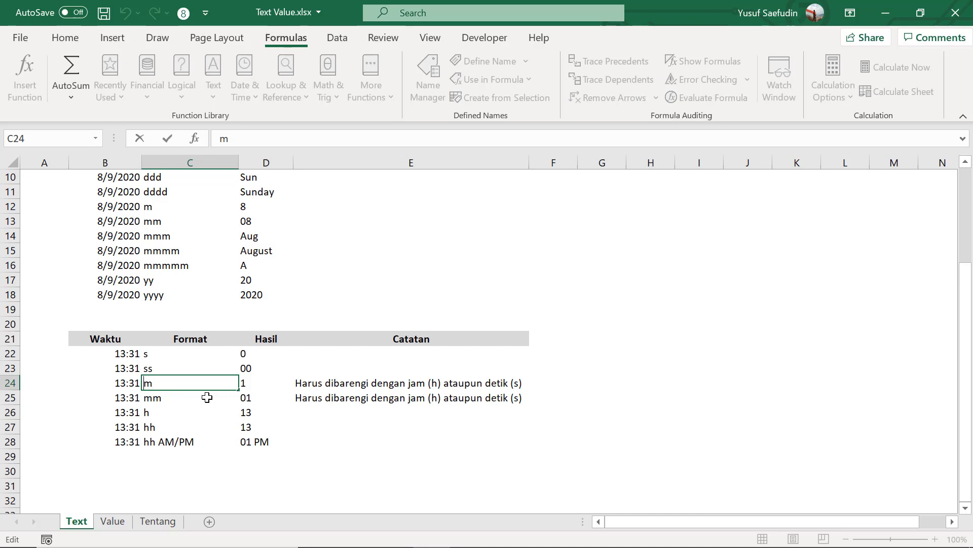
type("hh:")
key("ctrl+Return")
Change the format code in C25 to mm:s so the minutes are combined with the seconds.
left_click(207, 397)
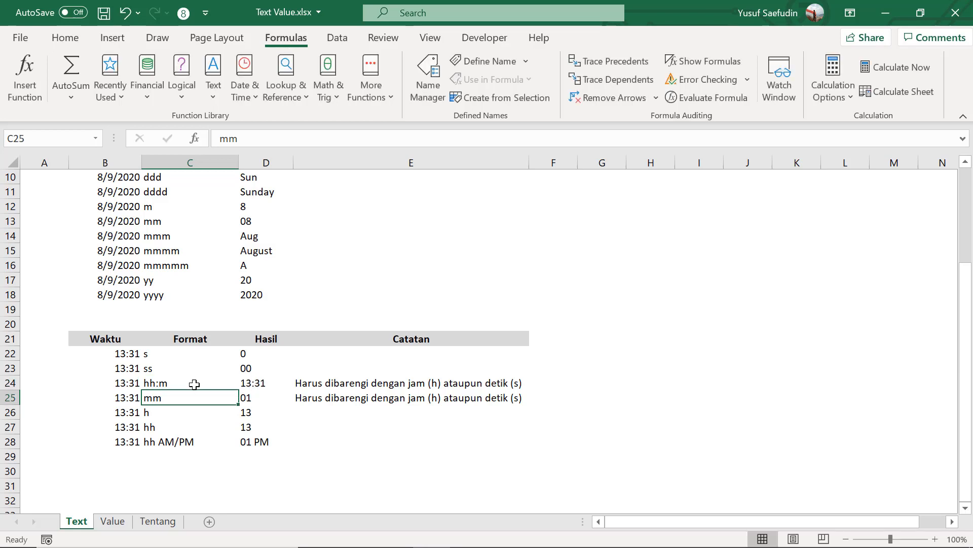
double_click(225, 398)
type(":")
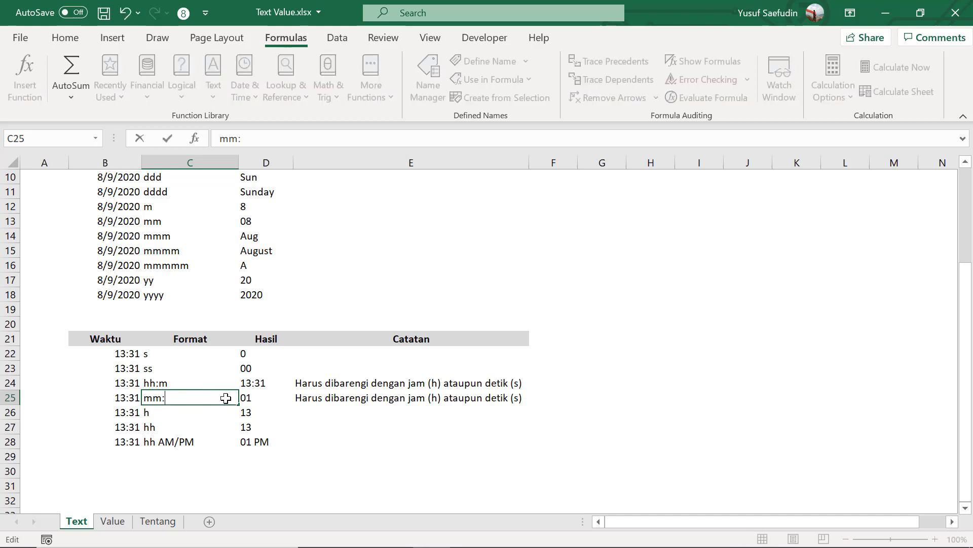
type("s")
key("Return")
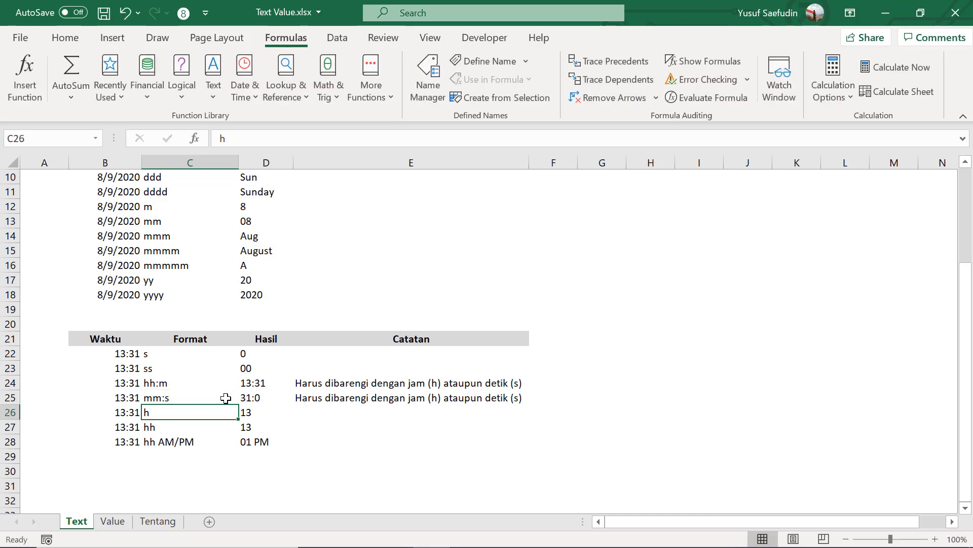
Extend the format code in C25 to mm:ss for two-digit seconds.
key("Up")
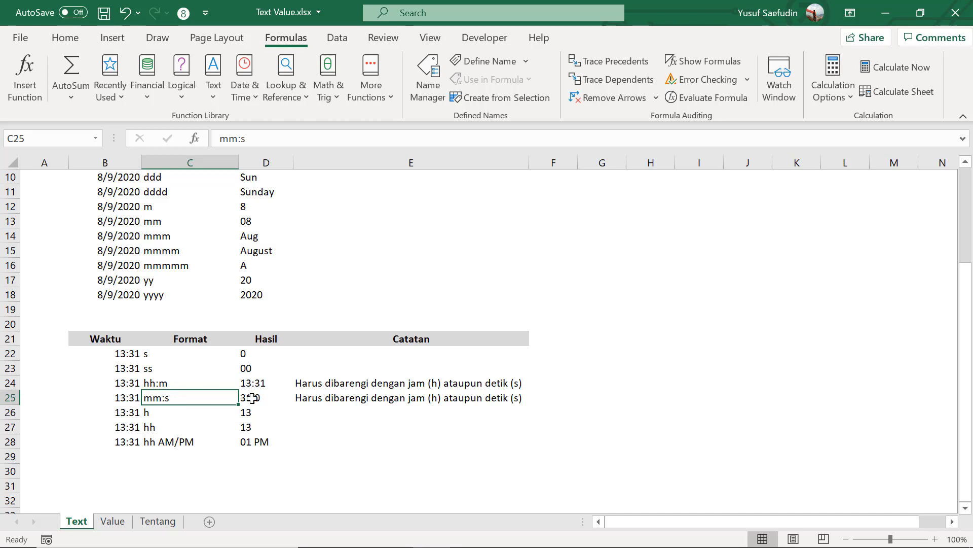
key("F2")
type("s")
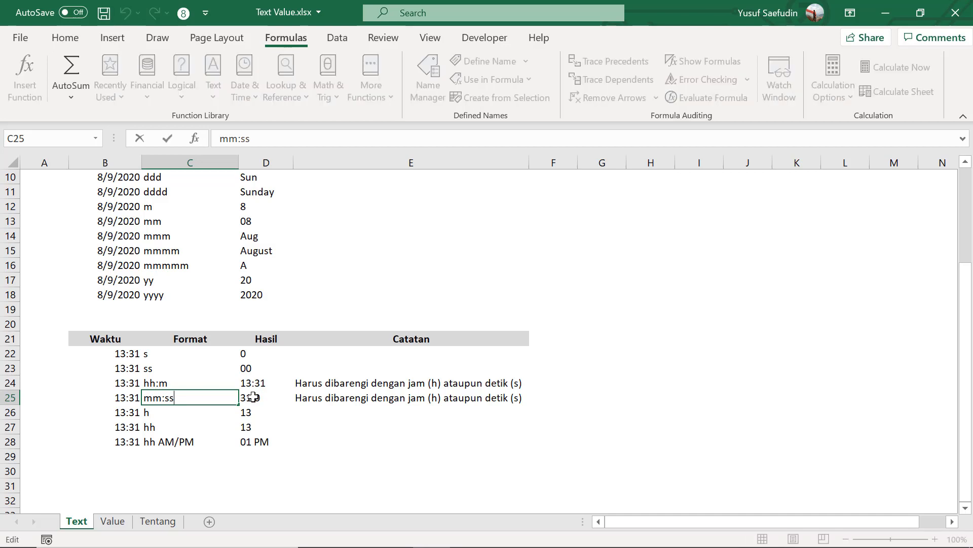
key("Return")
key("Up")
key("Up")
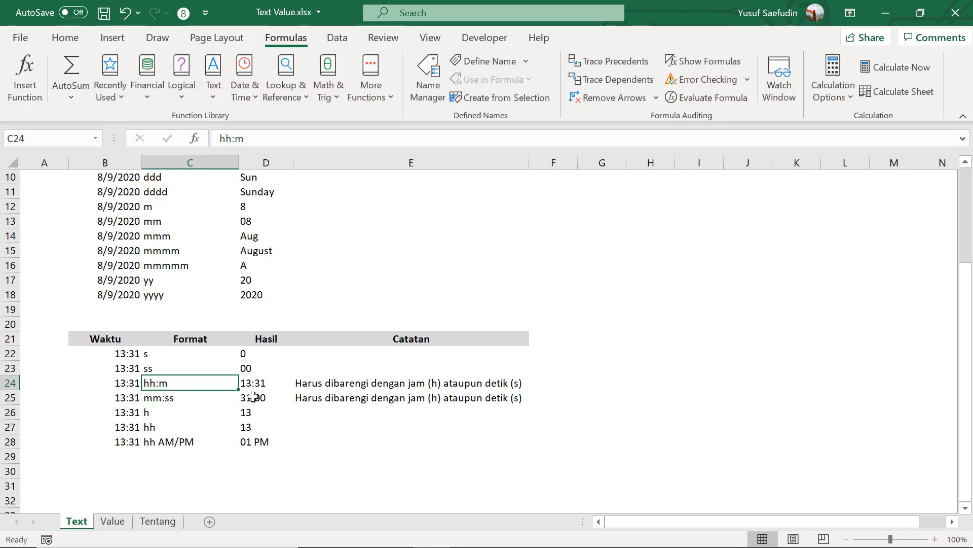
Compare the hour codes h and hh in rows 26 and 27 with their results, after reviewing the mm:ss code in row 25.
left_click(192, 400)
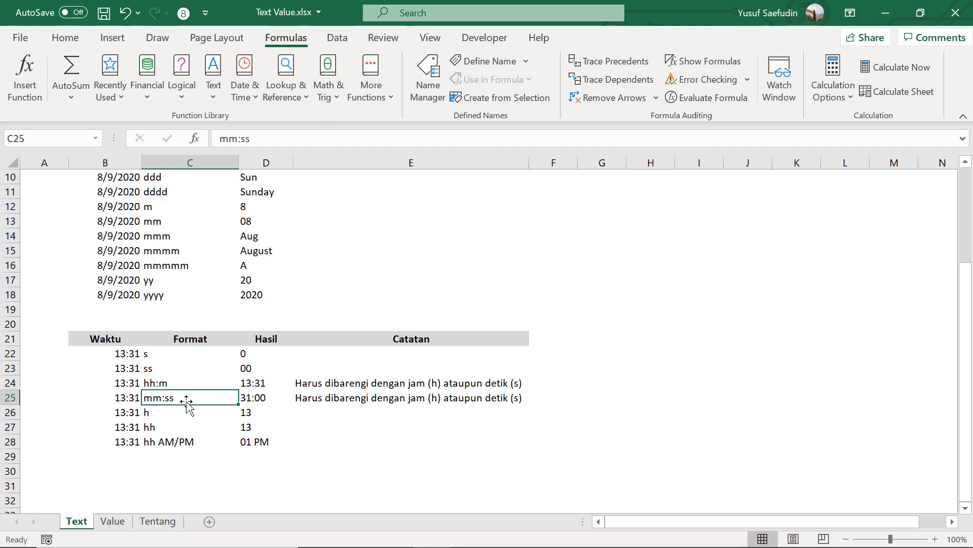
scroll(178, 386, "up", 1)
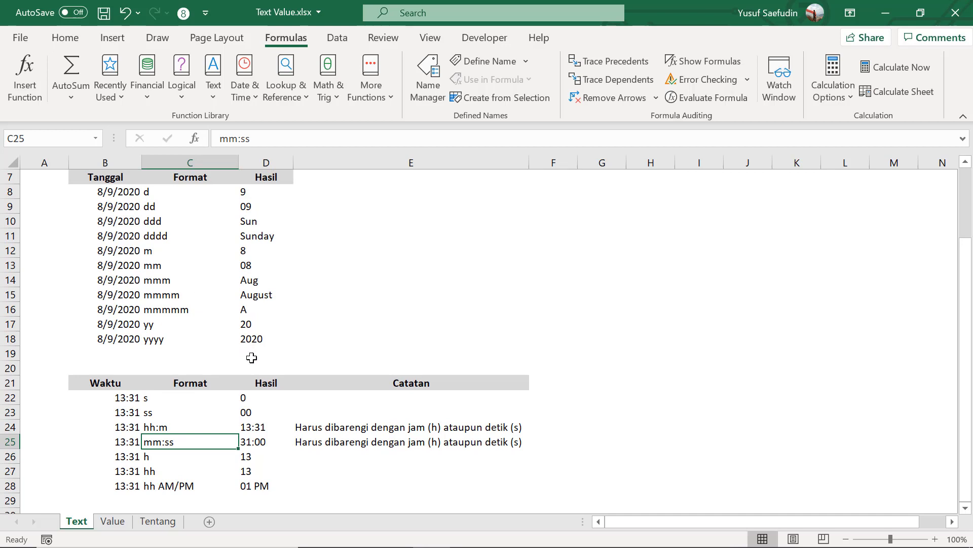
scroll(213, 355, "down", 1)
left_click(202, 413)
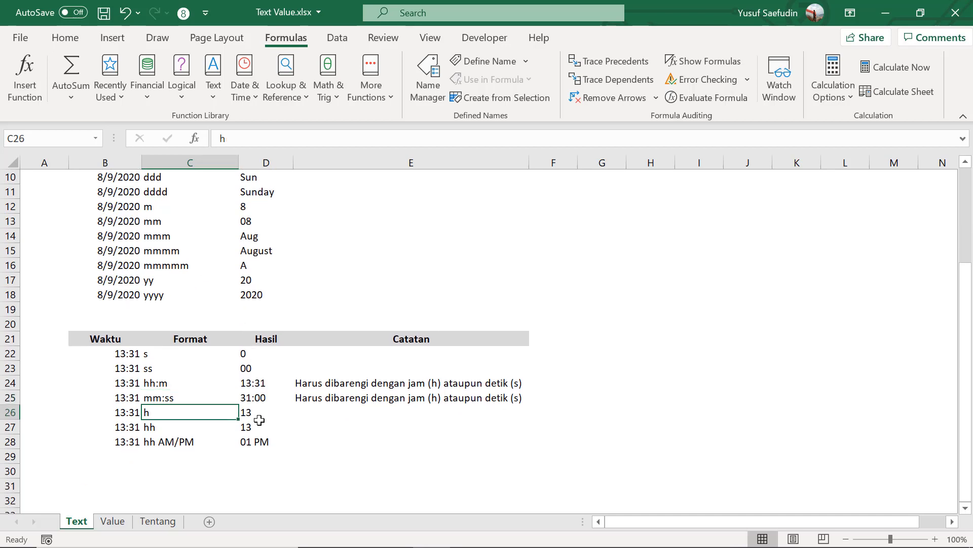
left_click(254, 413)
left_click(163, 415)
left_click(170, 427)
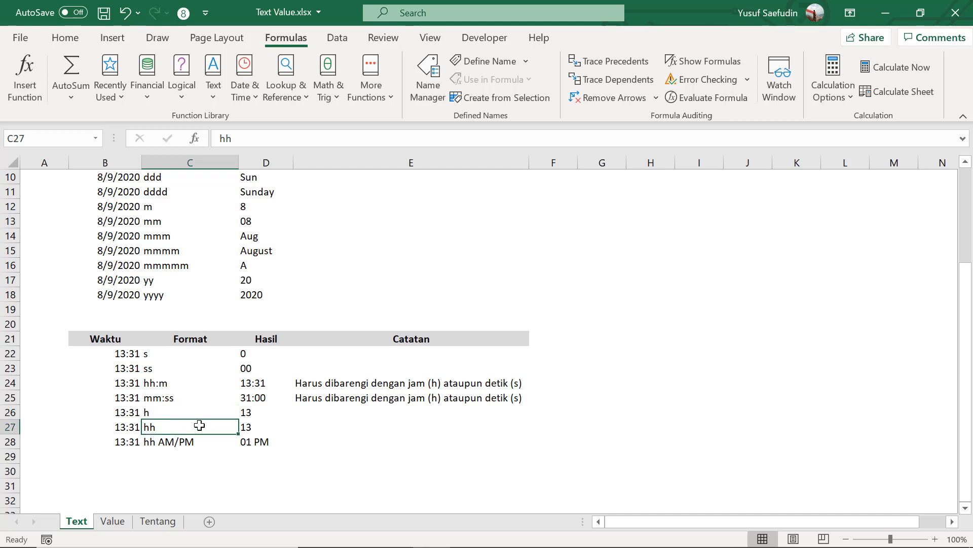
left_click(253, 414)
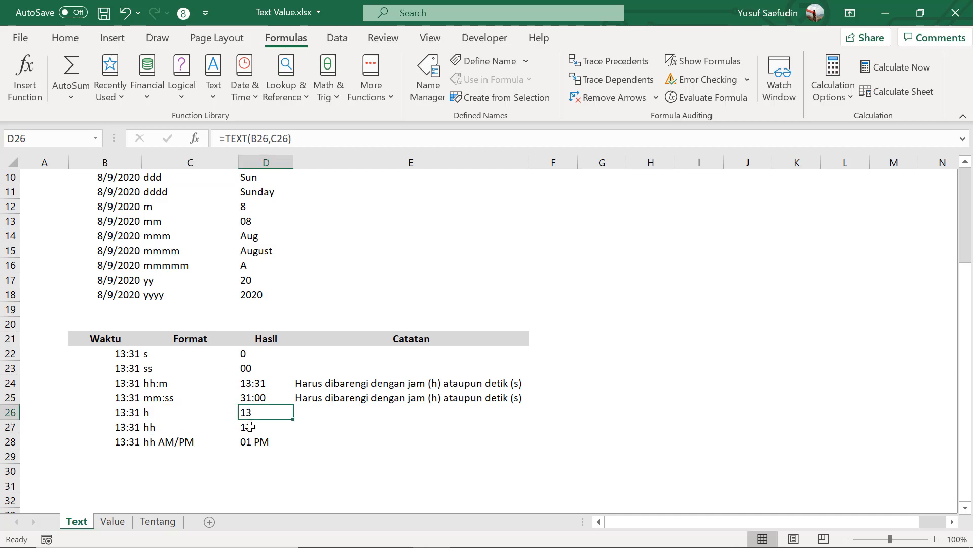
left_click(250, 429)
Remove the hour code from the format in C28 so that only AM/PM remains, and check the result in D28.
left_click(180, 452)
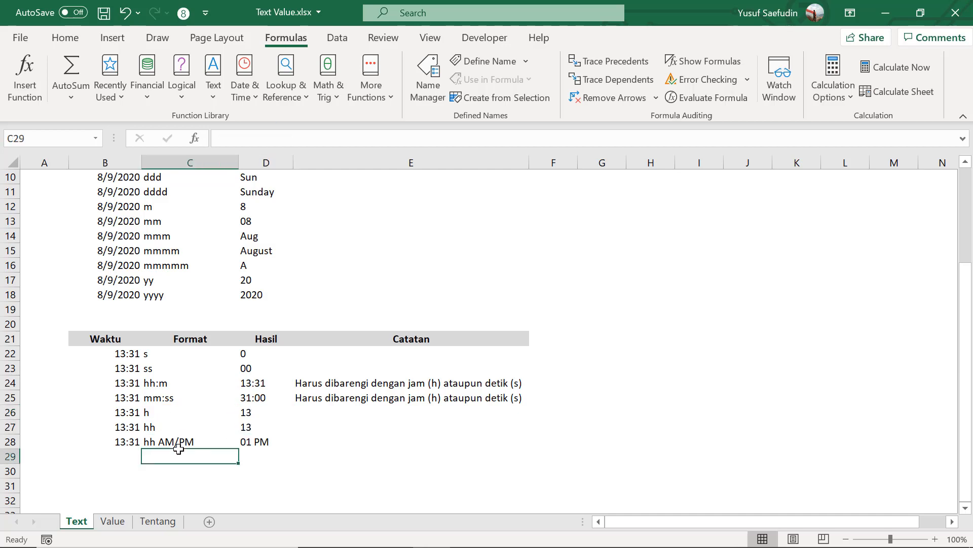
left_click(180, 441)
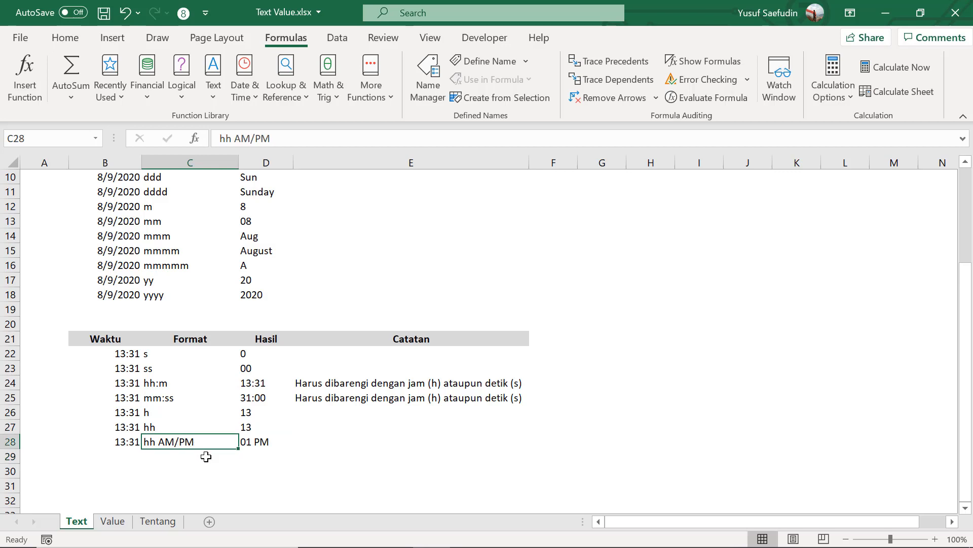
double_click(171, 437)
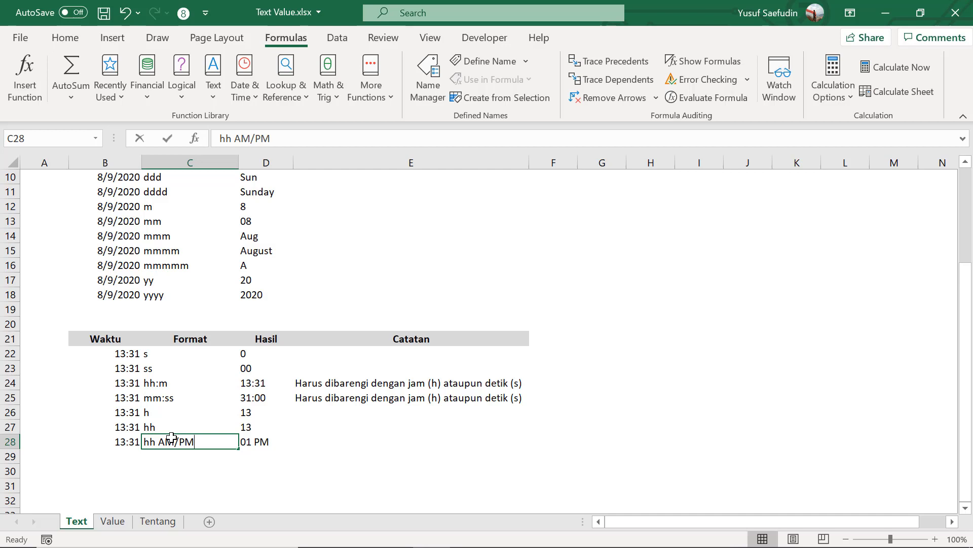
key("Home")
key("Delete")
key("Delete")
key("Delete")
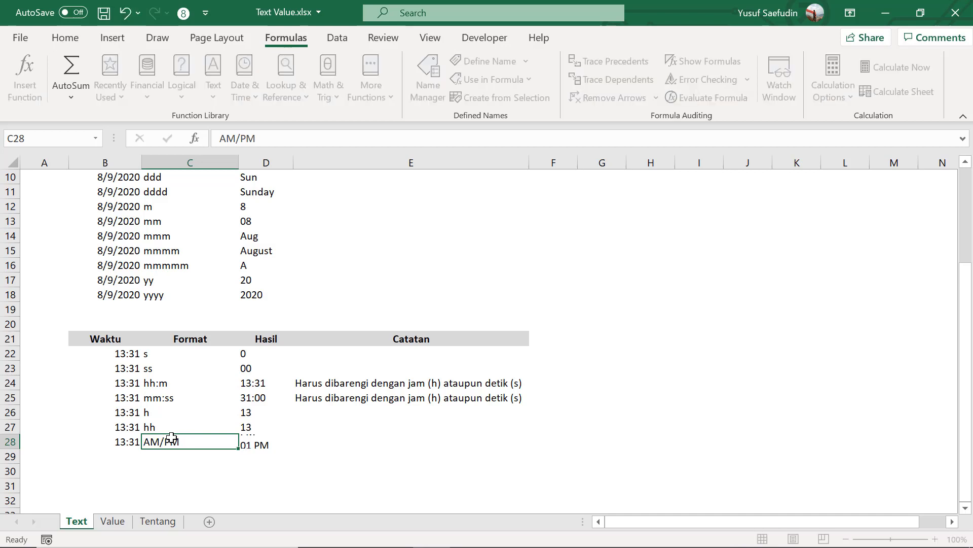
key("Return")
left_click(171, 437)
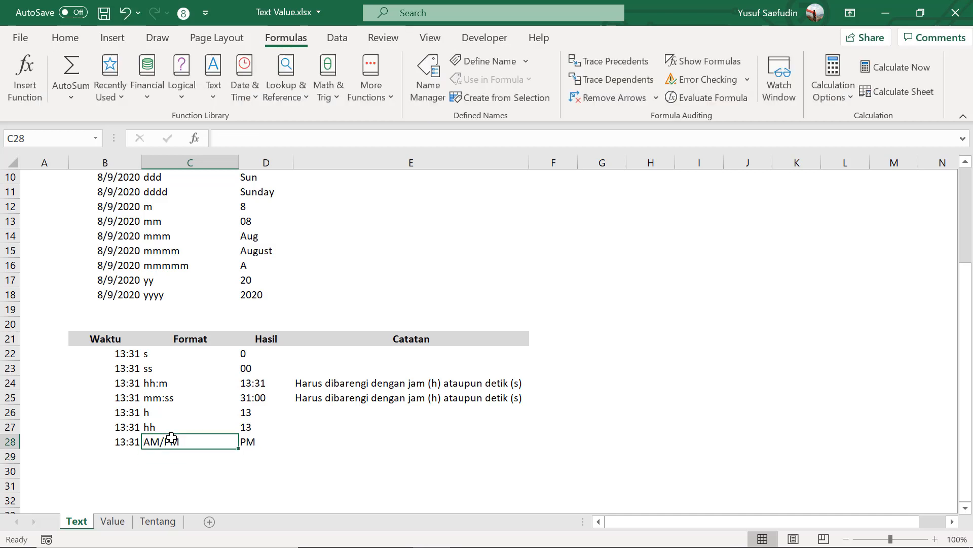
left_click(271, 441)
left_click(173, 442)
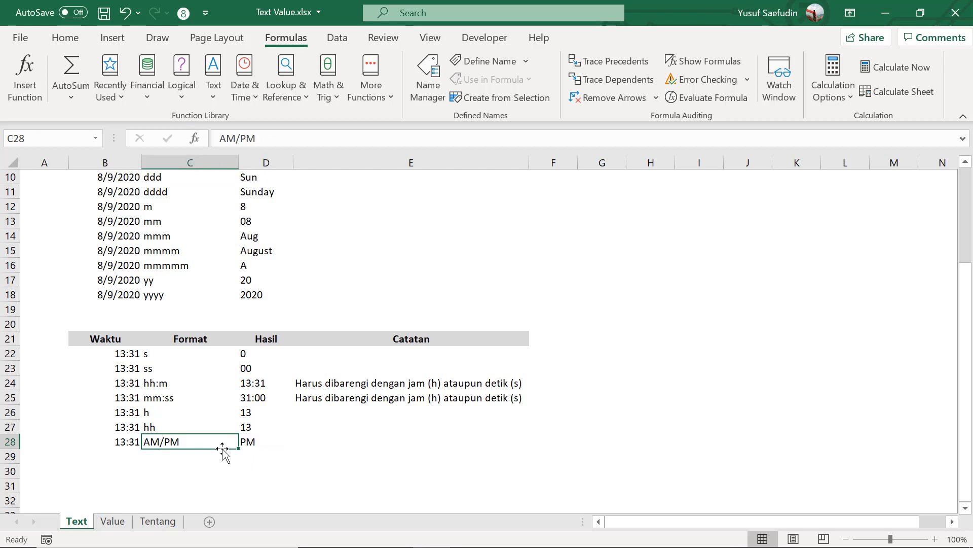
left_click(254, 441)
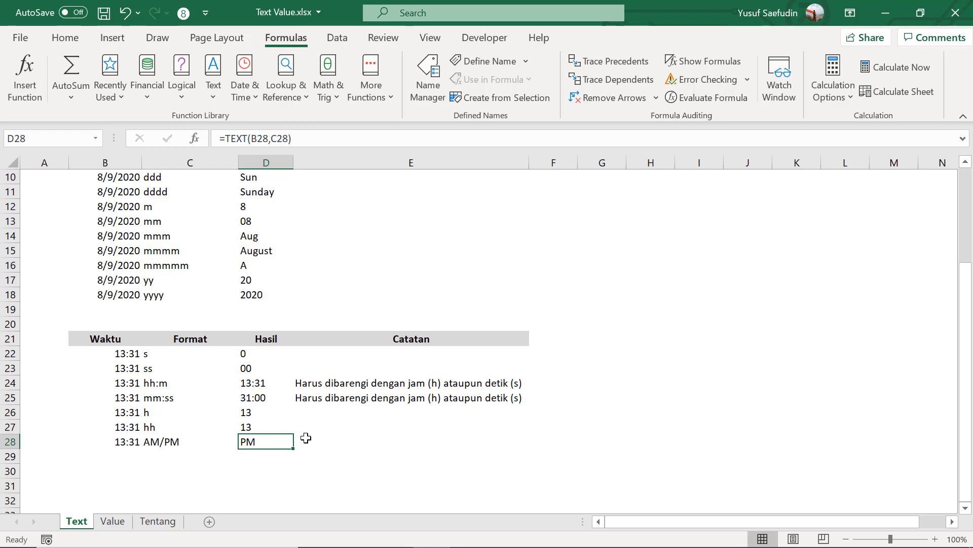
Insert hh:mm before AM/PM in the format code in C28.
key("Left")
key("F2")
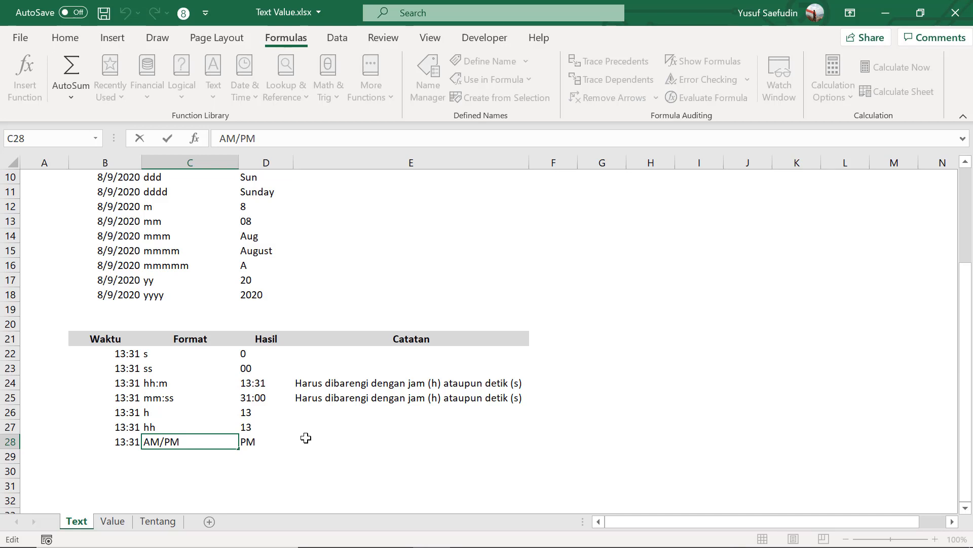
type("hh:mm")
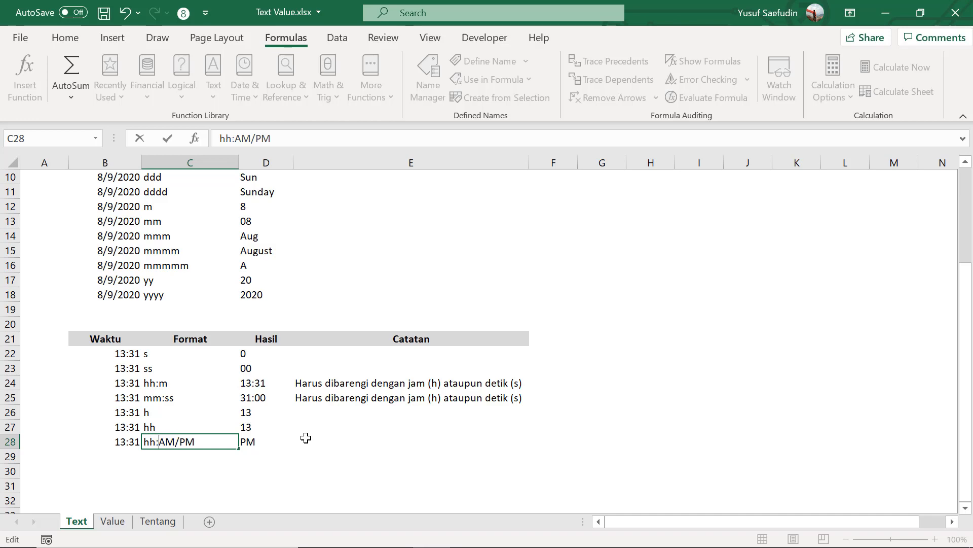
key("ctrl+Return")
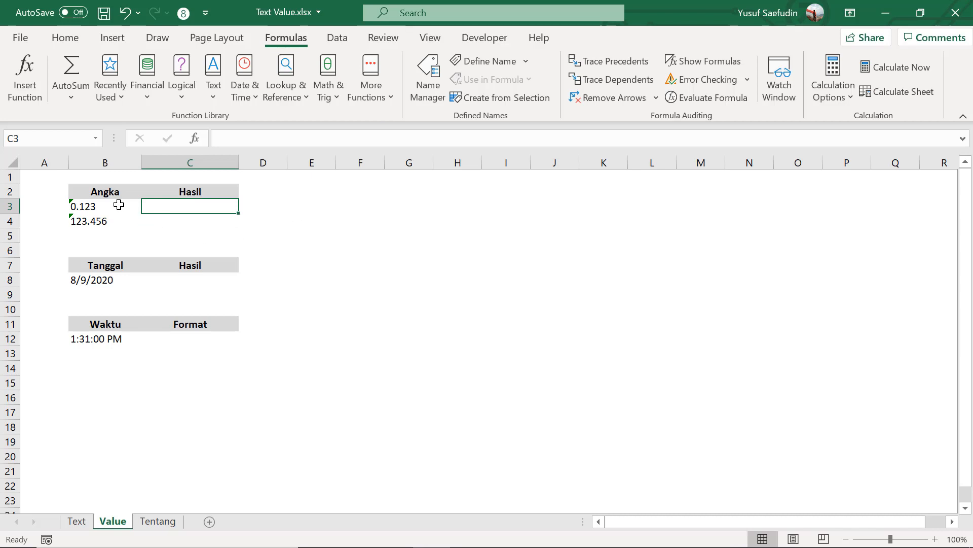
Examine how the number, date and time entries in B3, B4, B8 and B12 of the Value sheet are stored as text.
left_click_drag(118, 205, 135, 228)
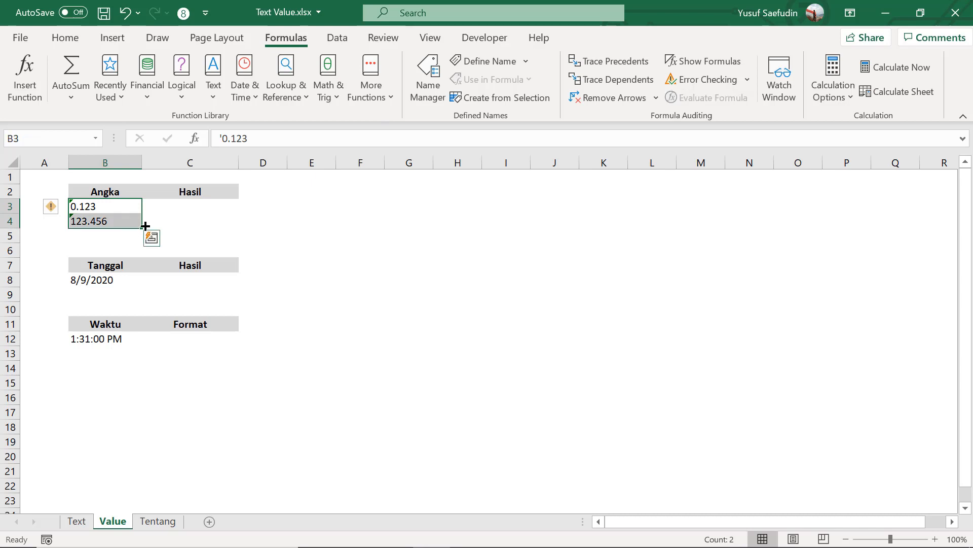
left_click(195, 207)
left_click(115, 205)
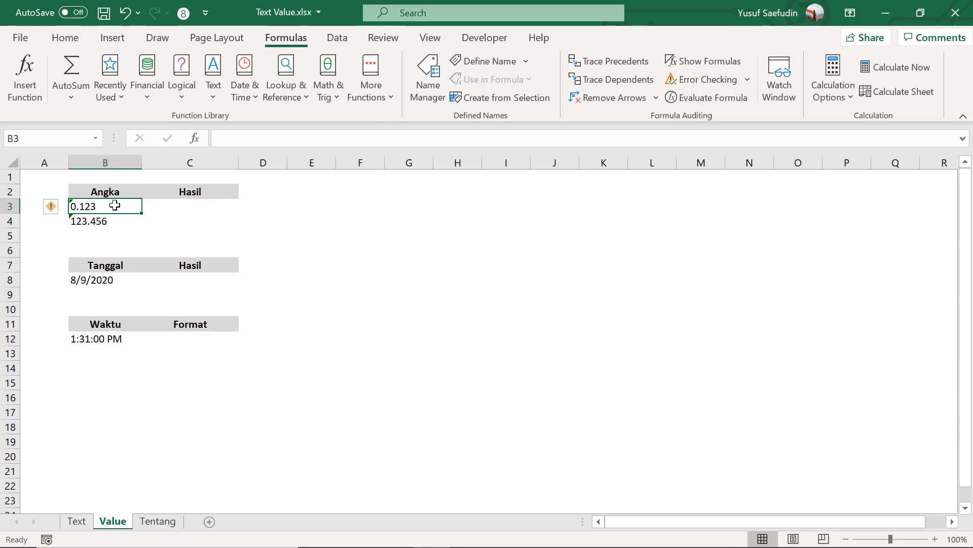
left_click(223, 138)
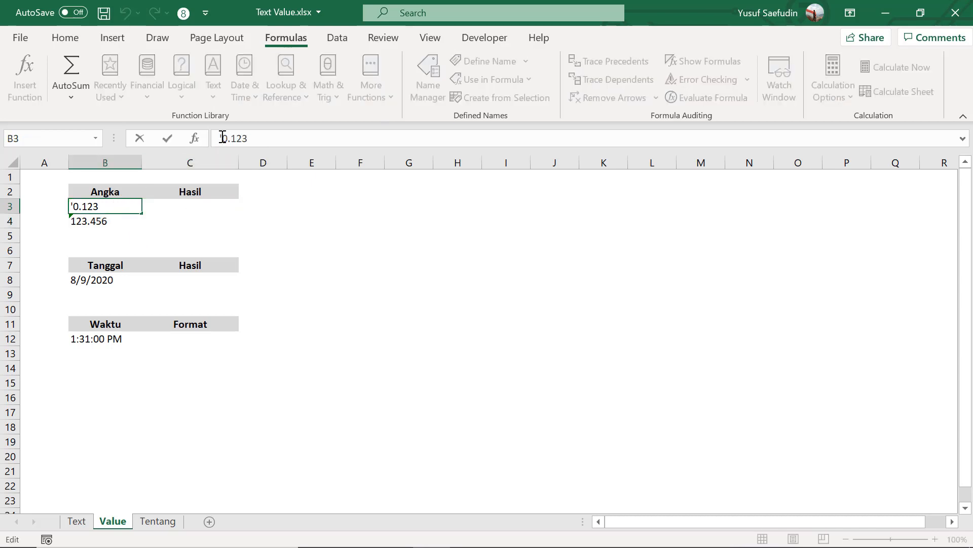
left_click(123, 220)
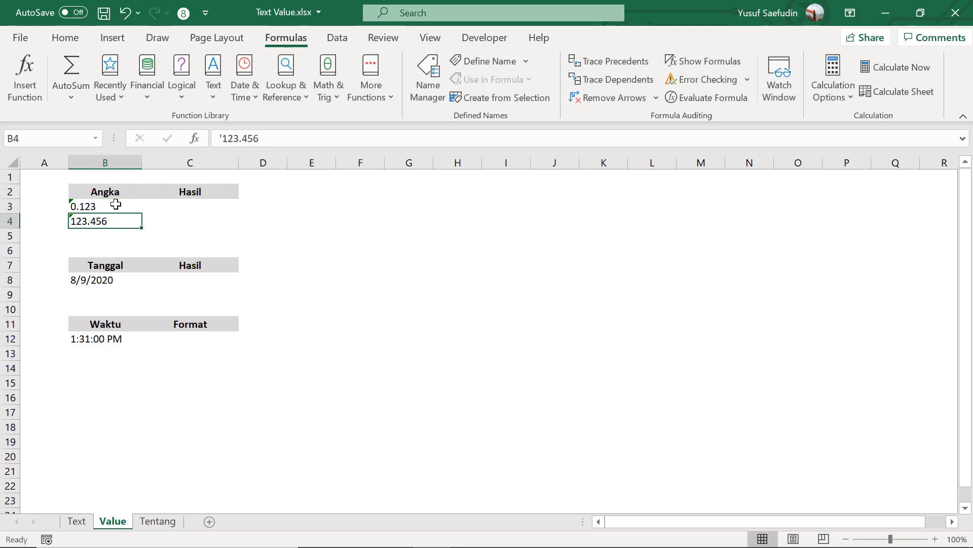
left_click(116, 205)
left_click(118, 221)
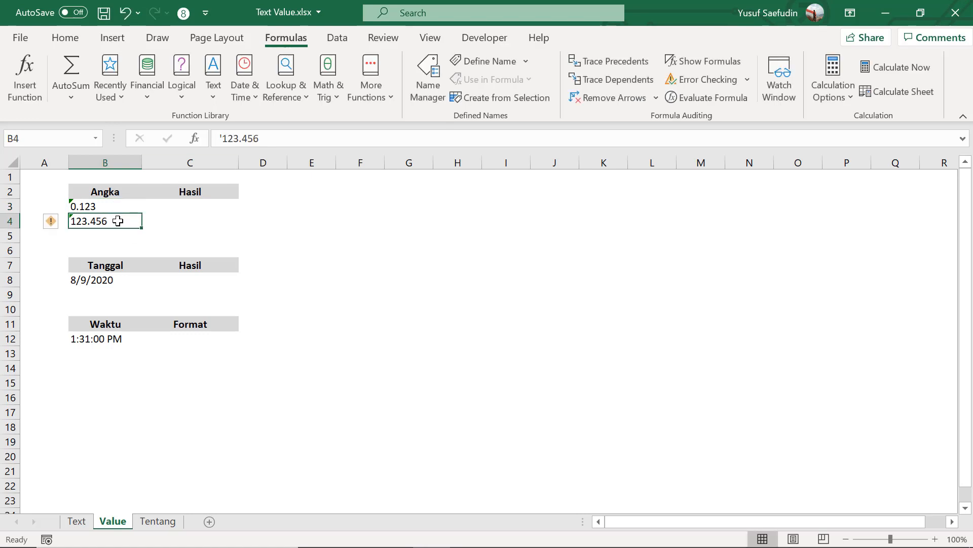
left_click(95, 279)
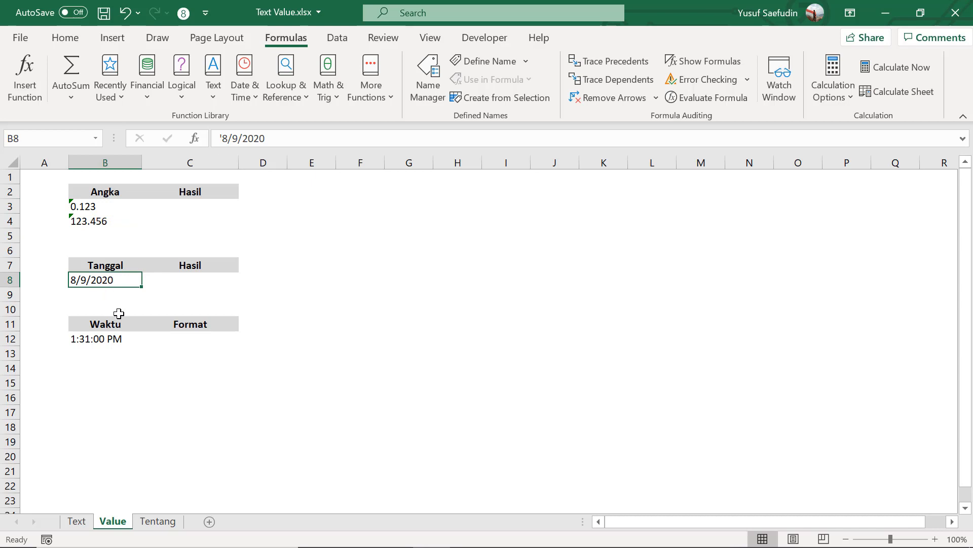
left_click(131, 341)
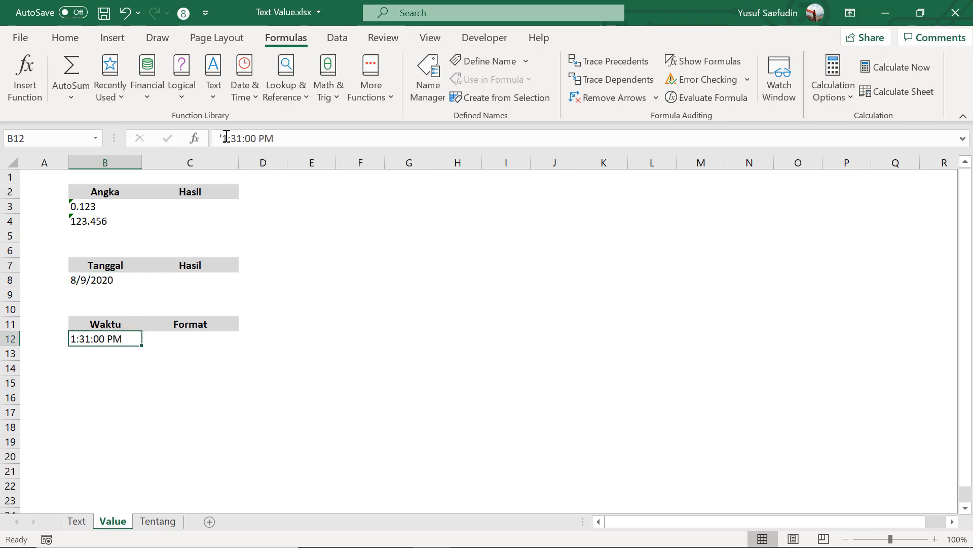
Enter the formula =VALUE(B3) in C3 to convert the first text number into a numeric value.
left_click(191, 205)
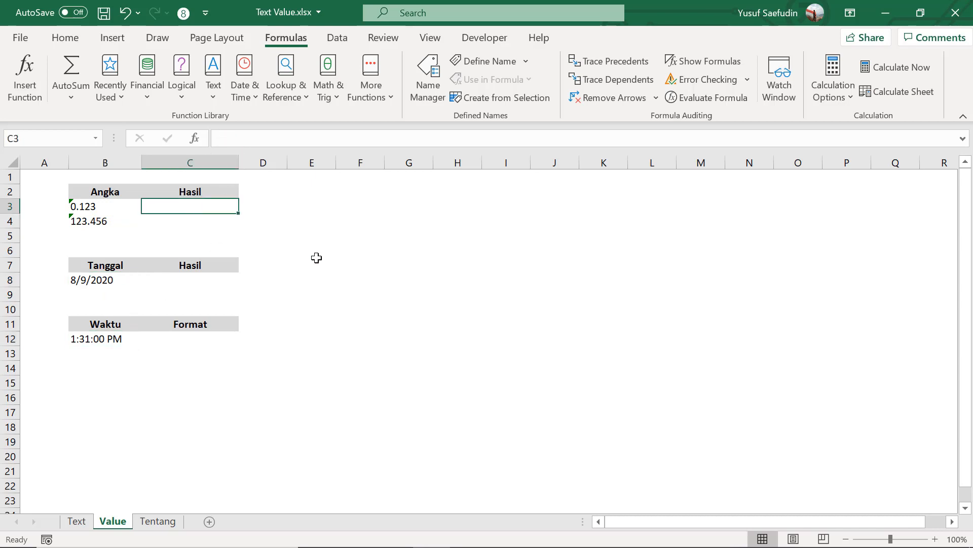
type("=")
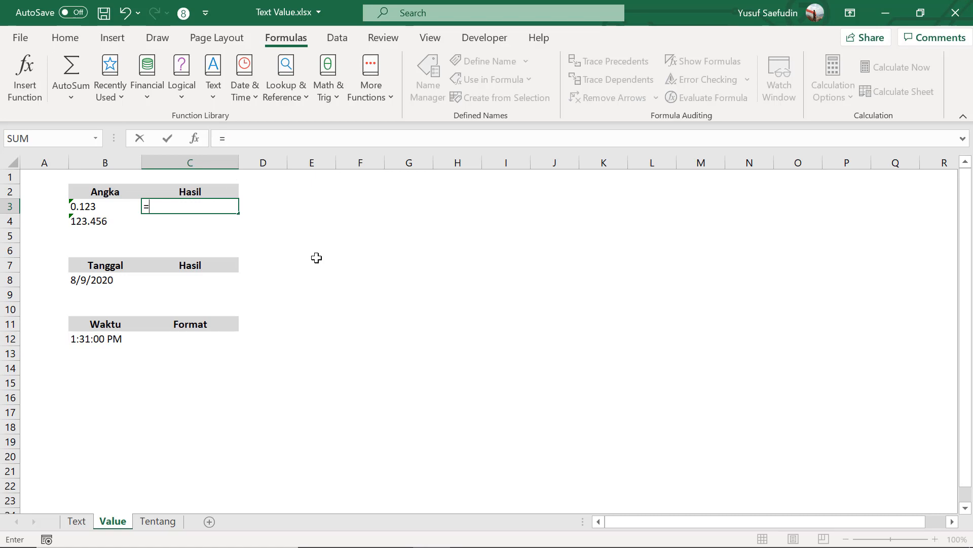
type("val")
key("Tab")
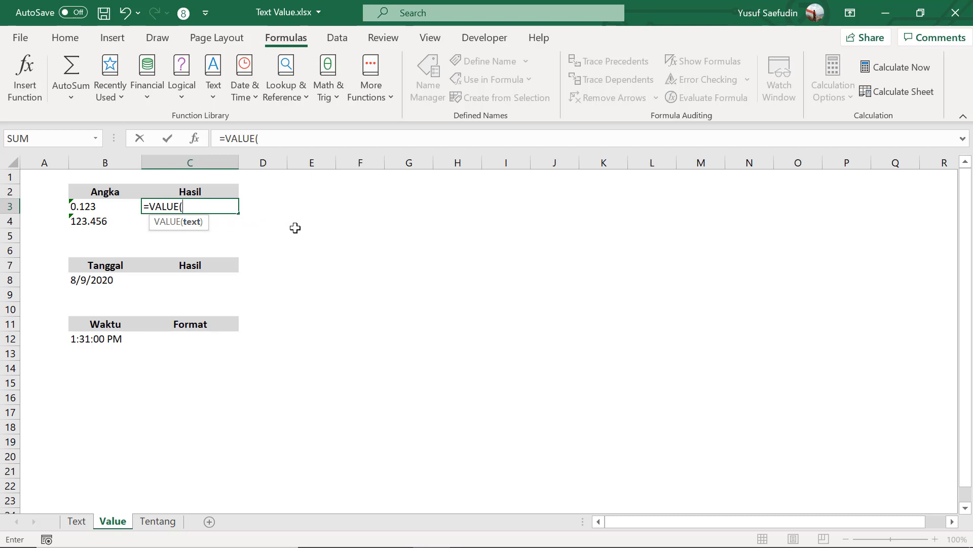
left_click(117, 207)
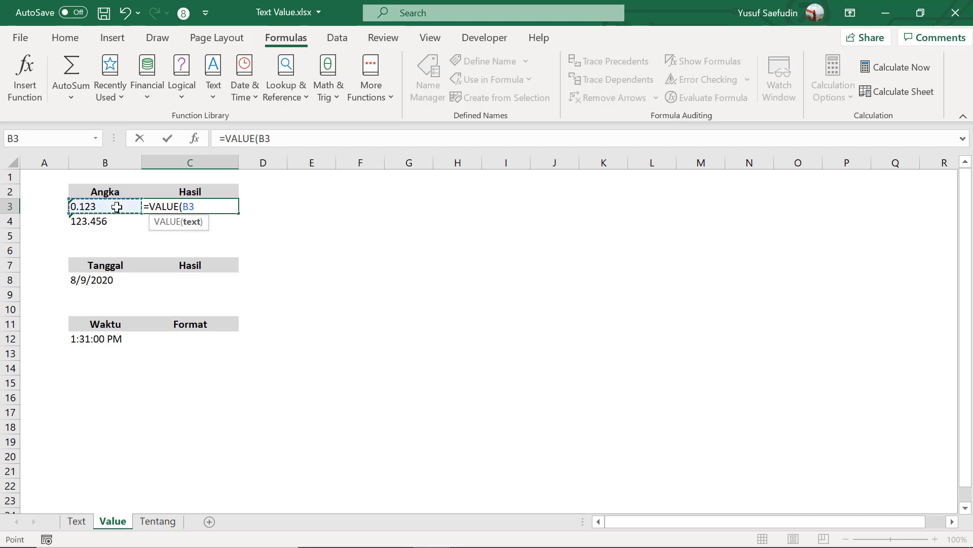
type(")")
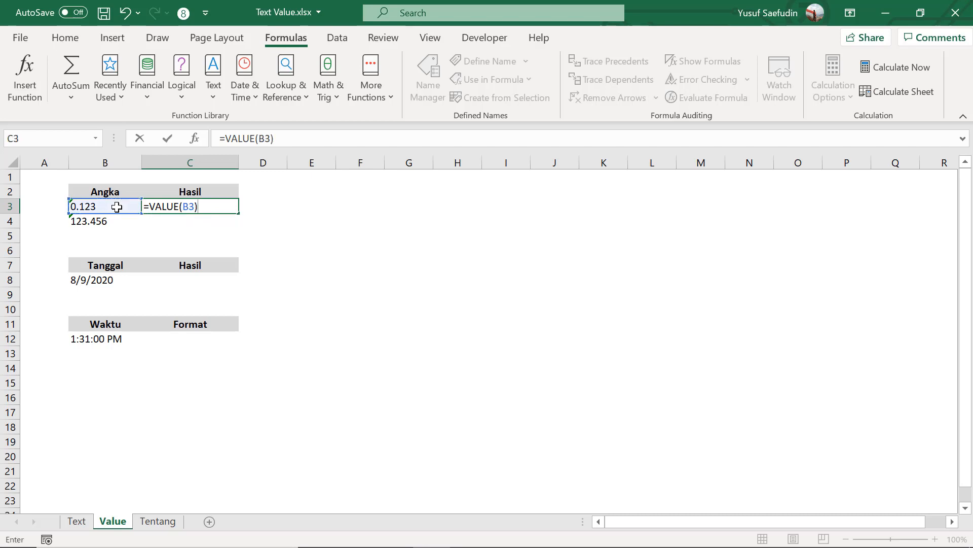
key("Return")
key("Up")
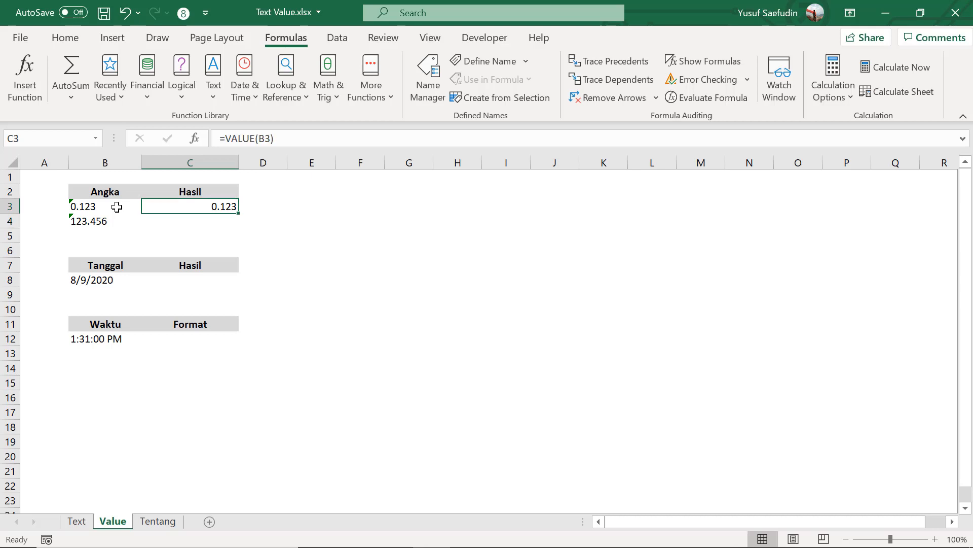
Copy the VALUE formula from C3 to C4 to convert the second text number.
left_click(213, 219)
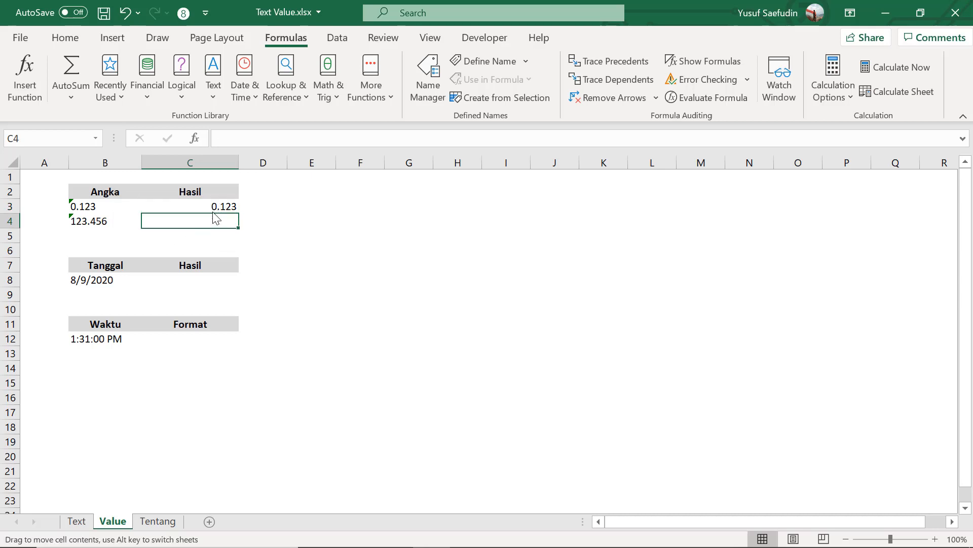
left_click(216, 206)
key("ctrl+c")
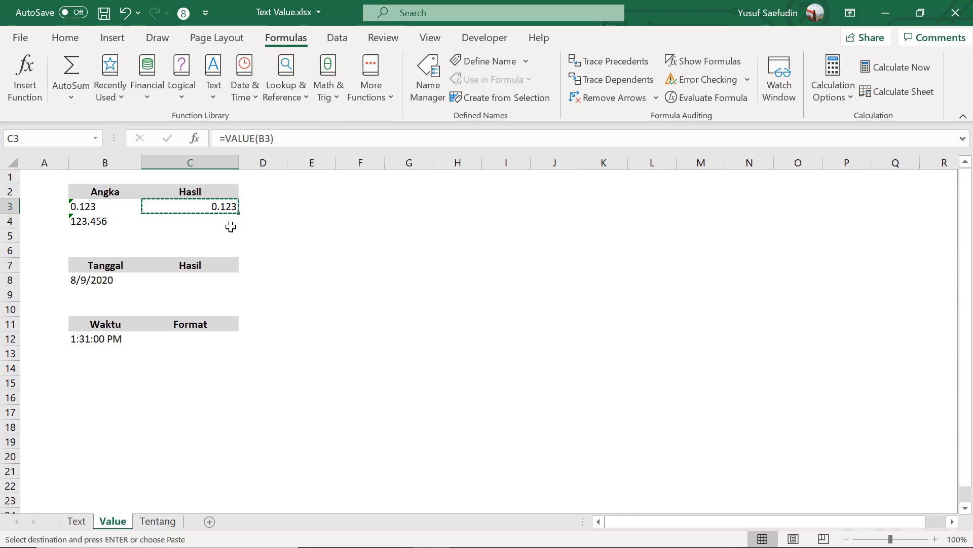
left_click(227, 222)
key("ctrl+v")
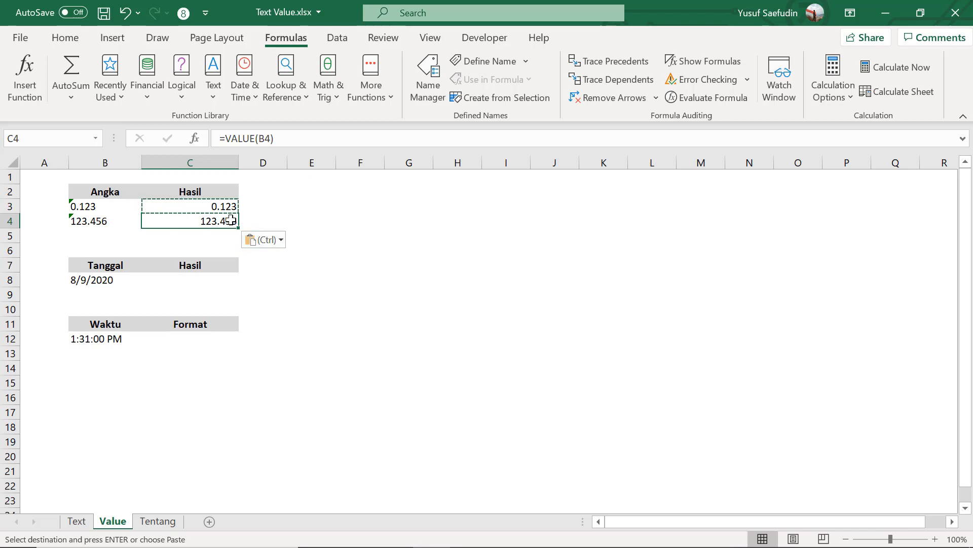
Copy the VALUE formula into C8 for the text date and into C12 for the text time.
key("ctrl+c")
left_click(214, 288)
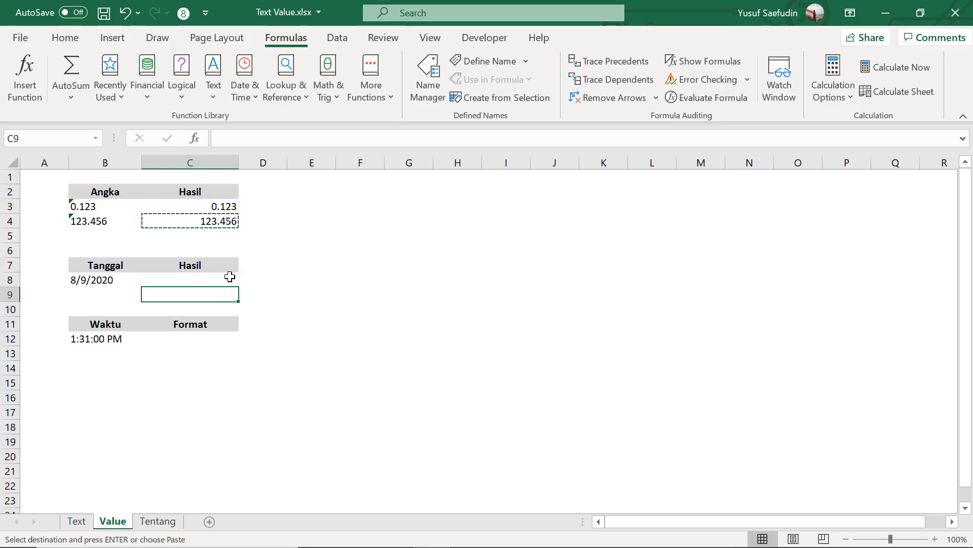
left_click(230, 277)
key("ctrl+v")
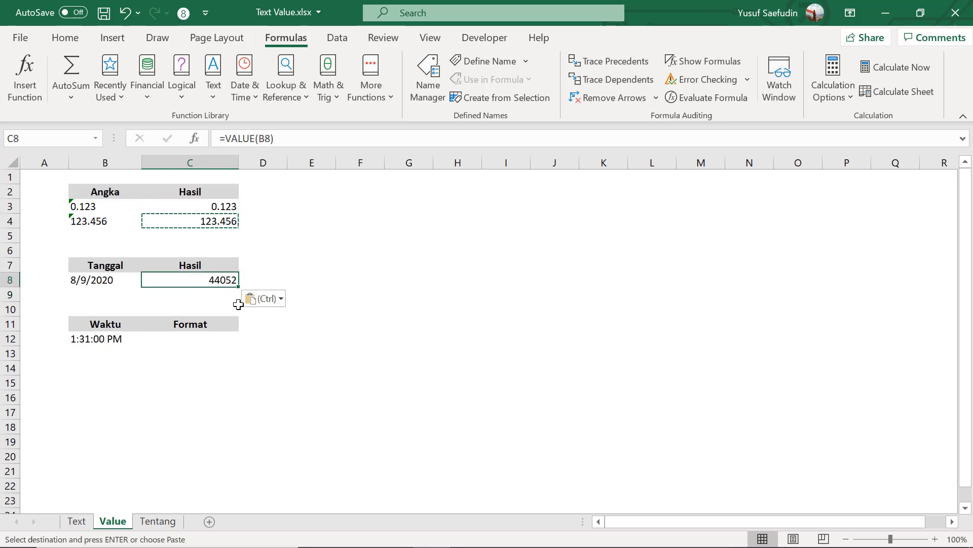
key("ctrl+c")
left_click(212, 337)
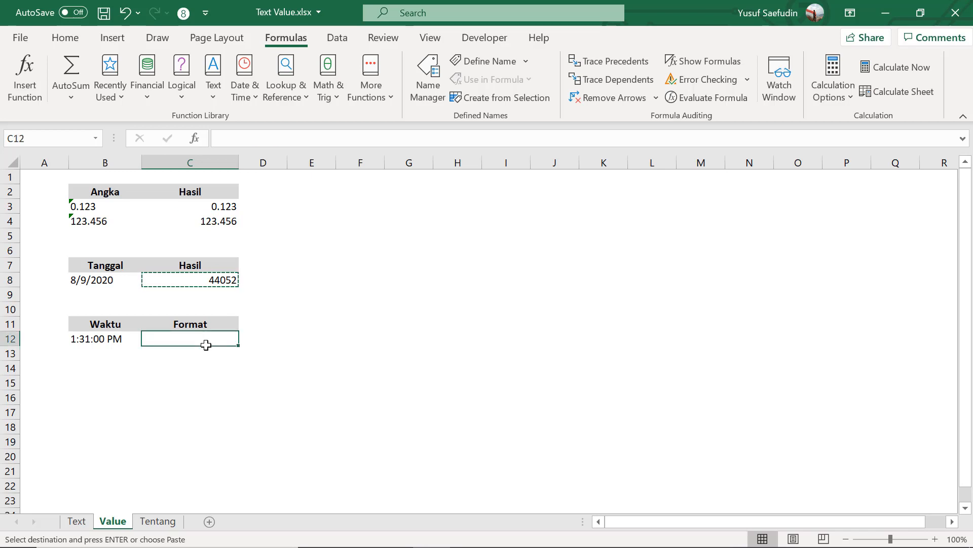
key("ctrl+v")
left_click(233, 280)
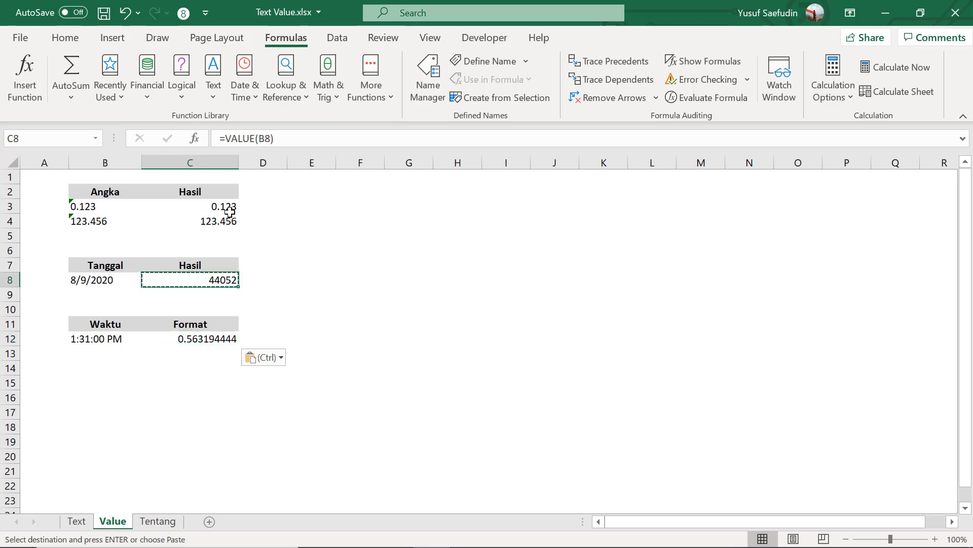
Examine the VALUE results in C3:C4, C8 and C12, comparing them with their source entries and the TEXT results on the Text sheet.
left_click_drag(225, 208, 233, 224)
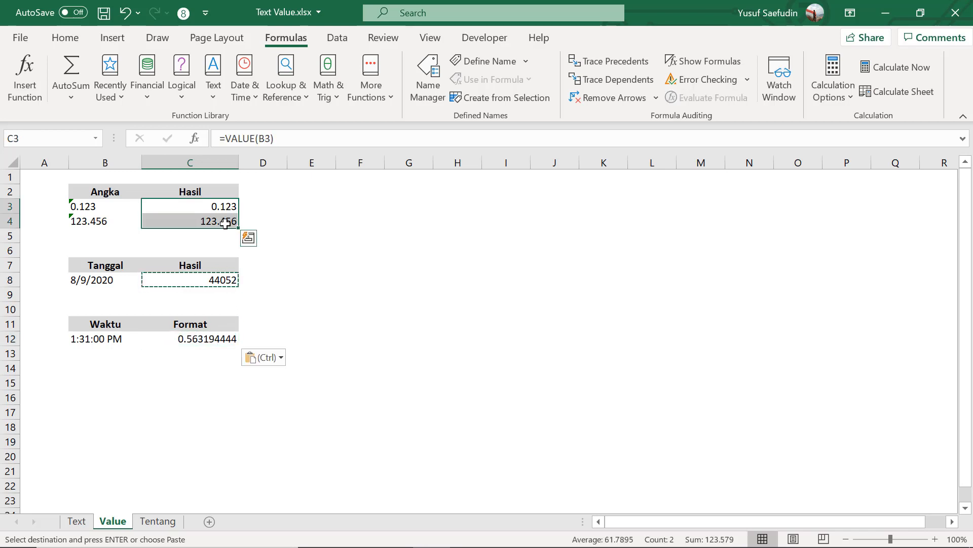
left_click(222, 283)
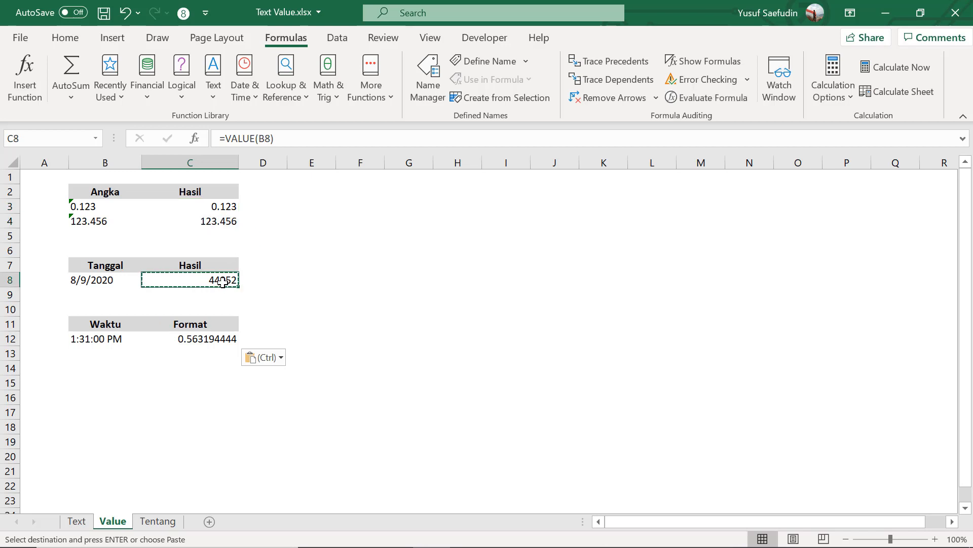
left_click(231, 341)
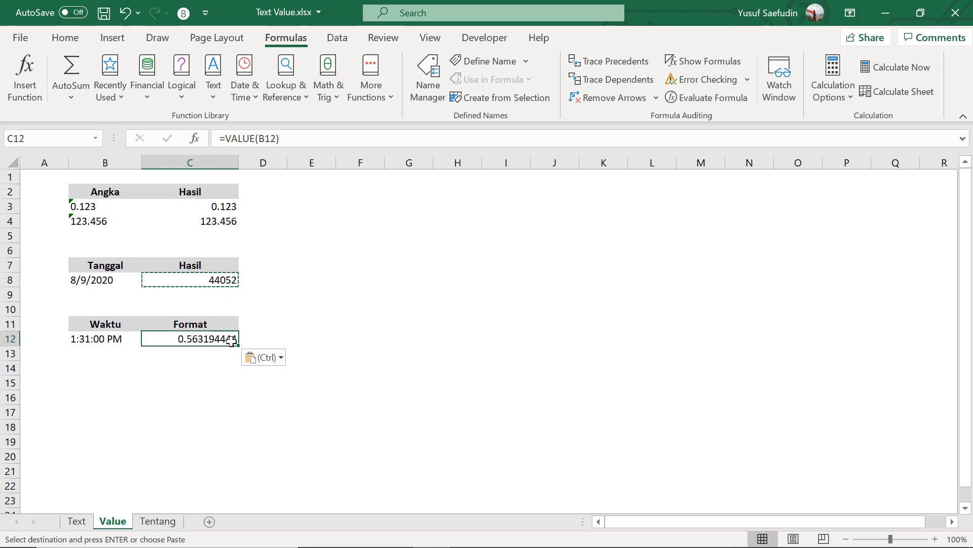
left_click(224, 206)
left_click_drag(225, 207, 226, 216)
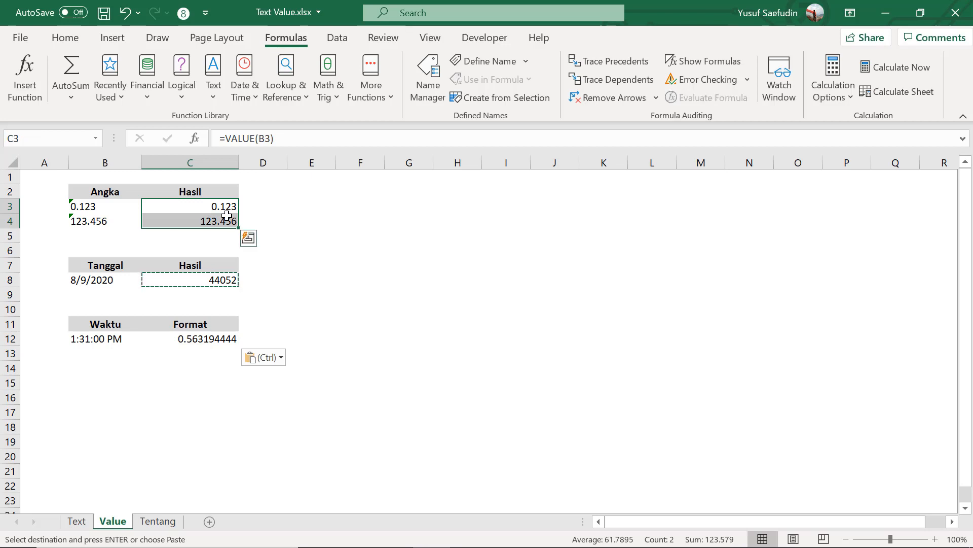
left_click(200, 280)
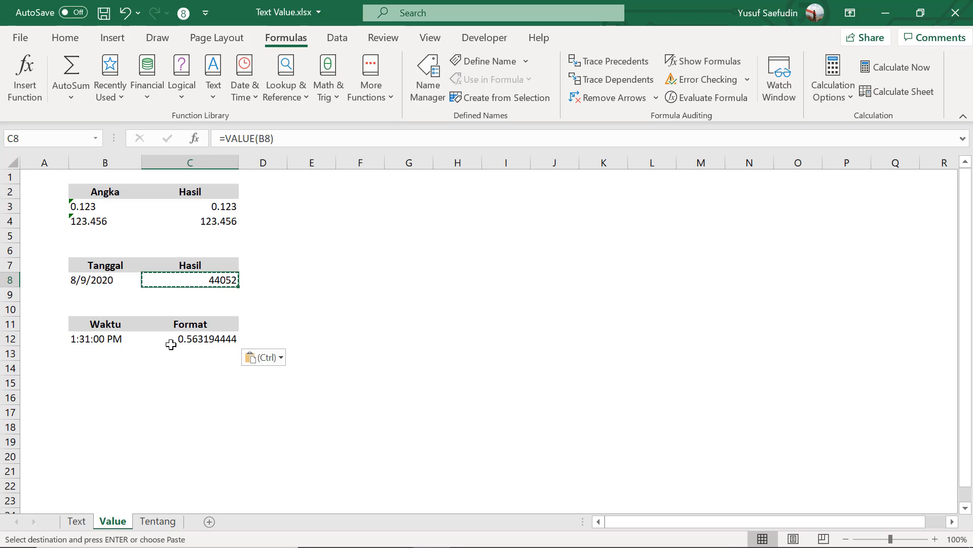
left_click(76, 521)
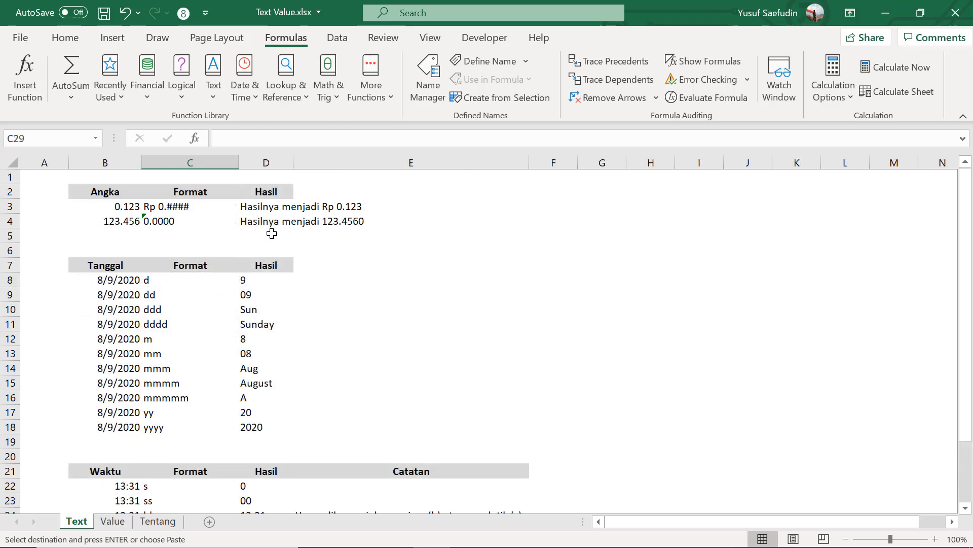
left_click(275, 210)
left_click(254, 283)
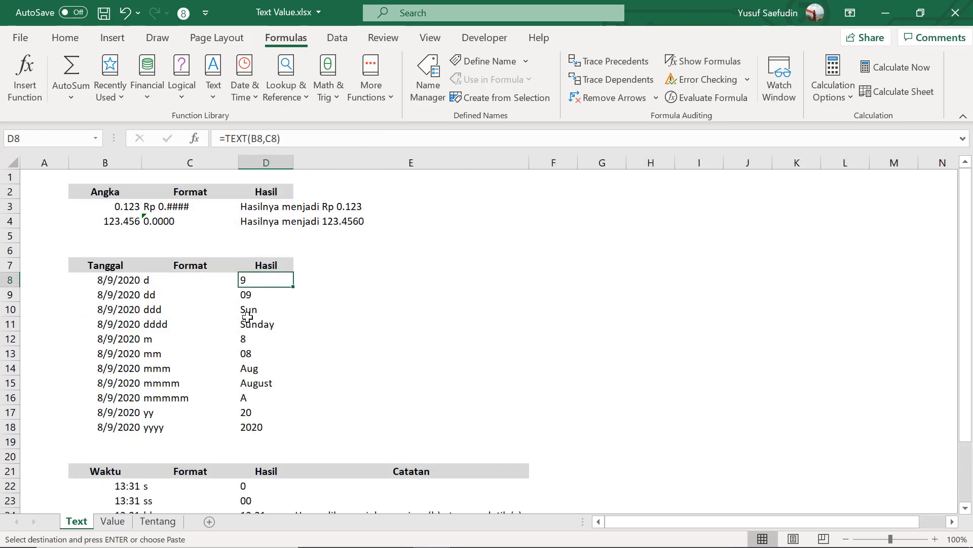
left_click(248, 323)
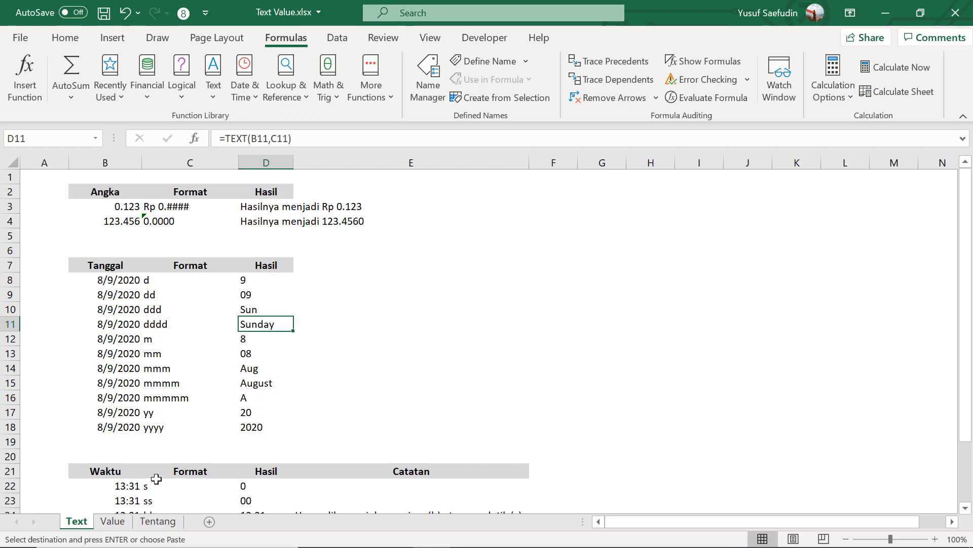
left_click(113, 521)
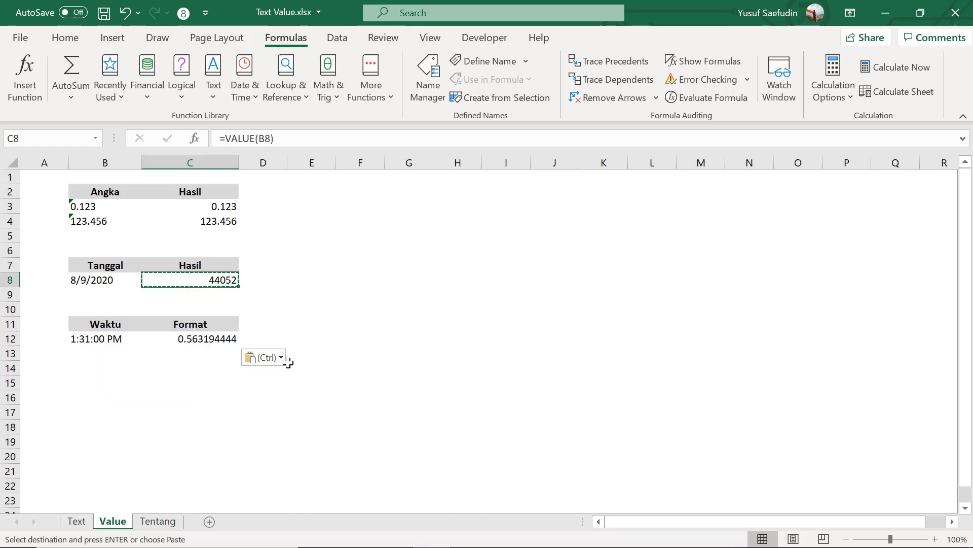
left_click(226, 207)
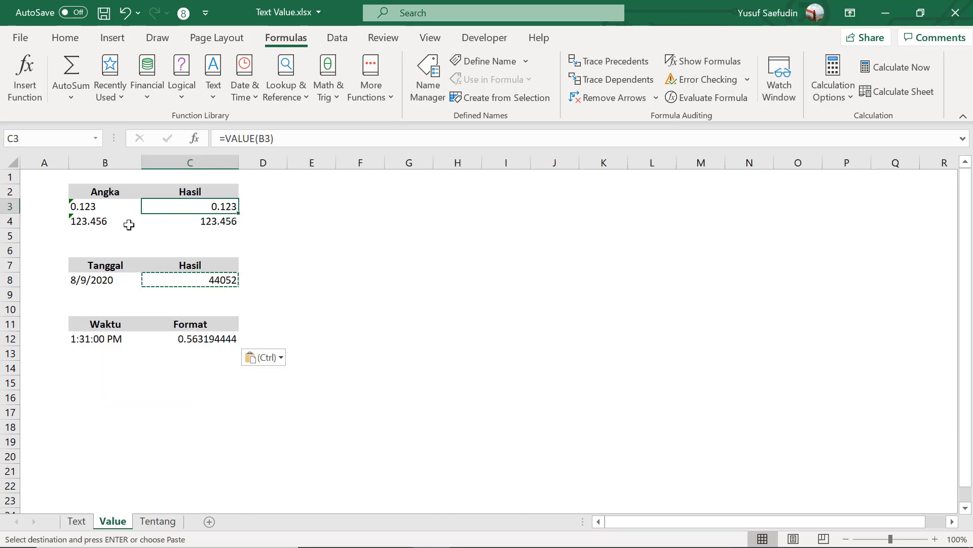
left_click(108, 208)
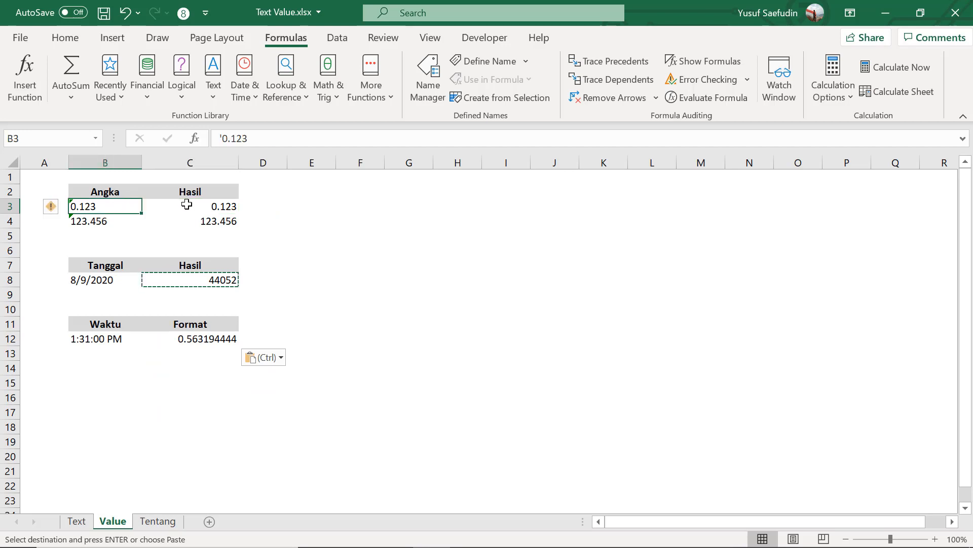
left_click(187, 204)
Format the converted date in C8 with the Date category's 2012-03-14 type.
left_click(226, 277)
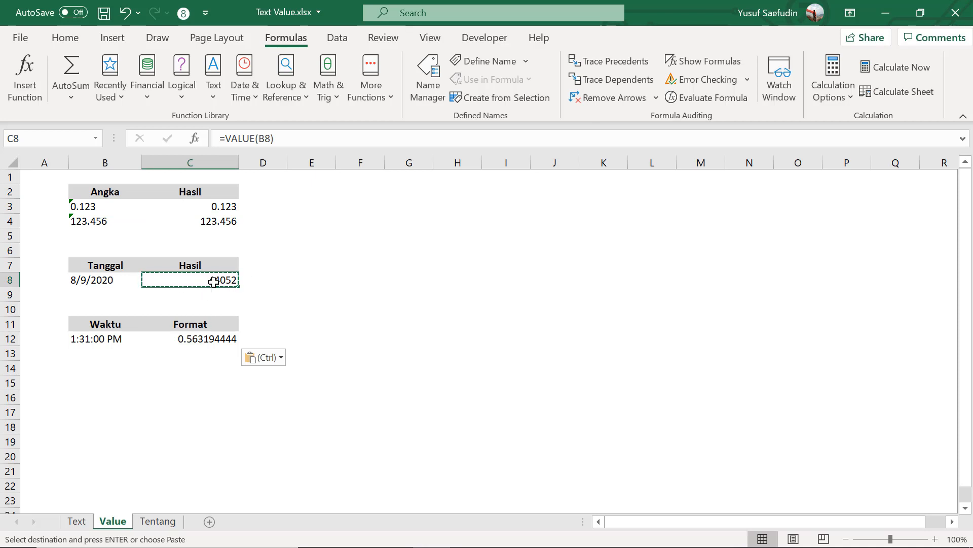
left_click(65, 37)
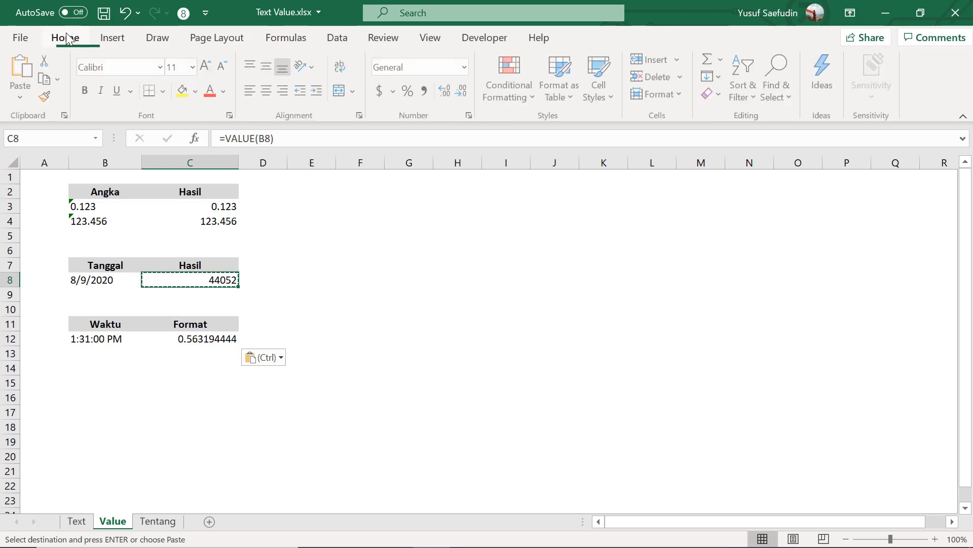
left_click(470, 115)
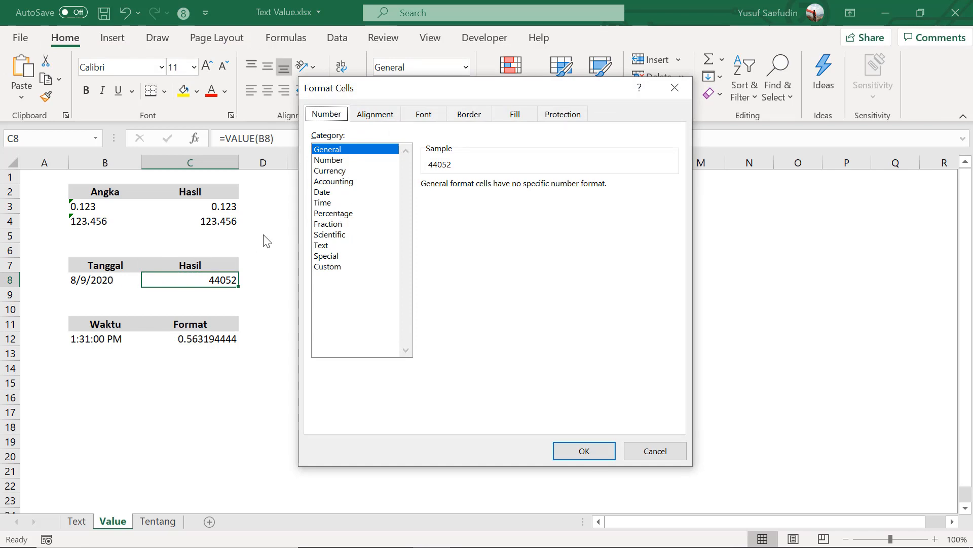
left_click(319, 193)
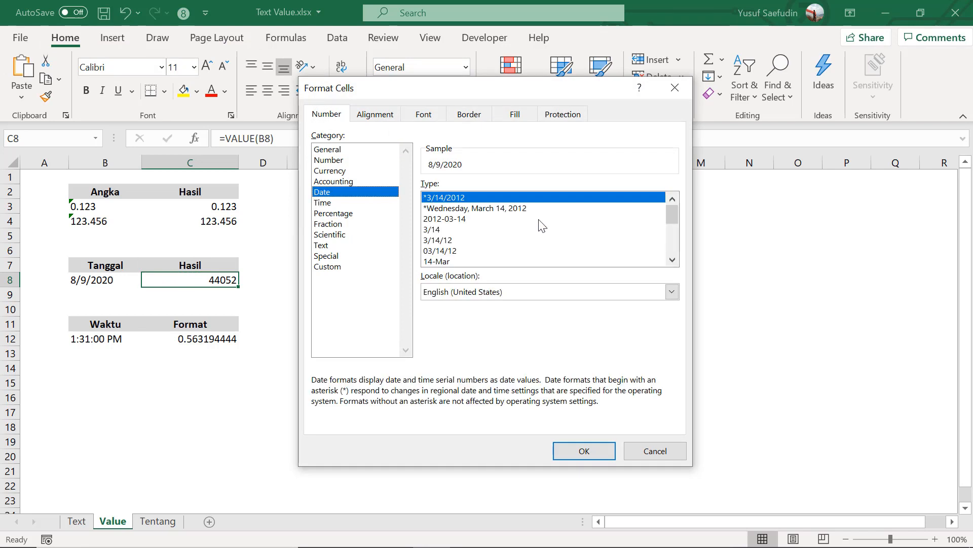
left_click(487, 221)
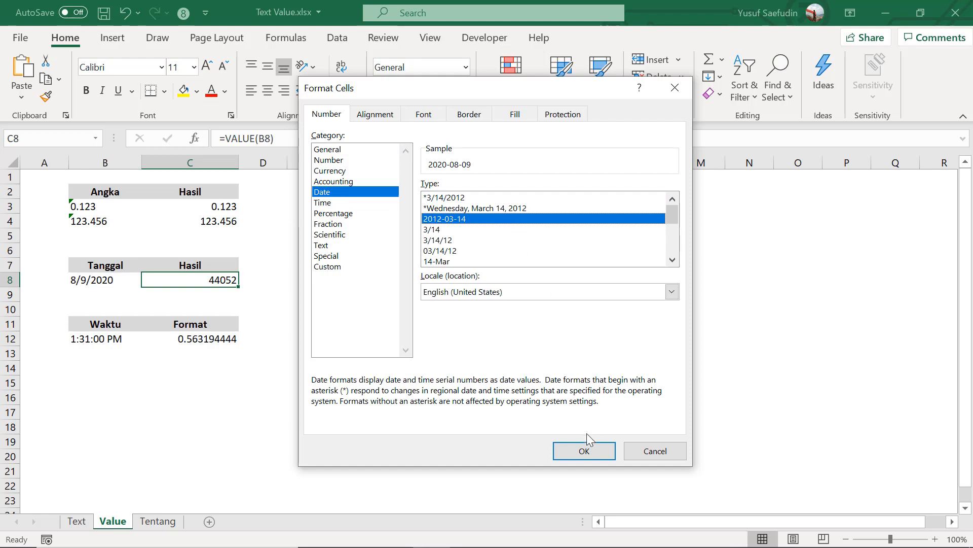
left_click(584, 449)
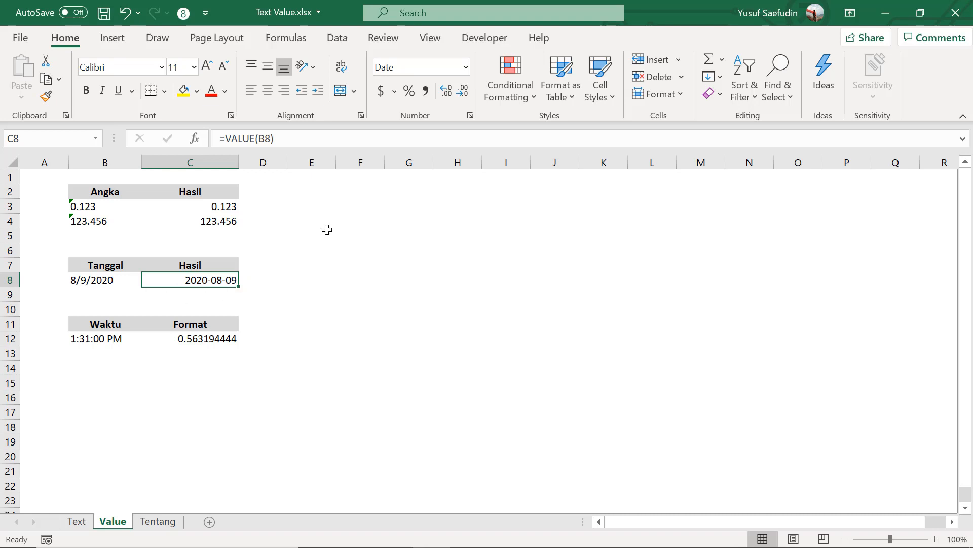
Apply the custom number format yy-mm-dd to the converted date in C8.
left_click(471, 115)
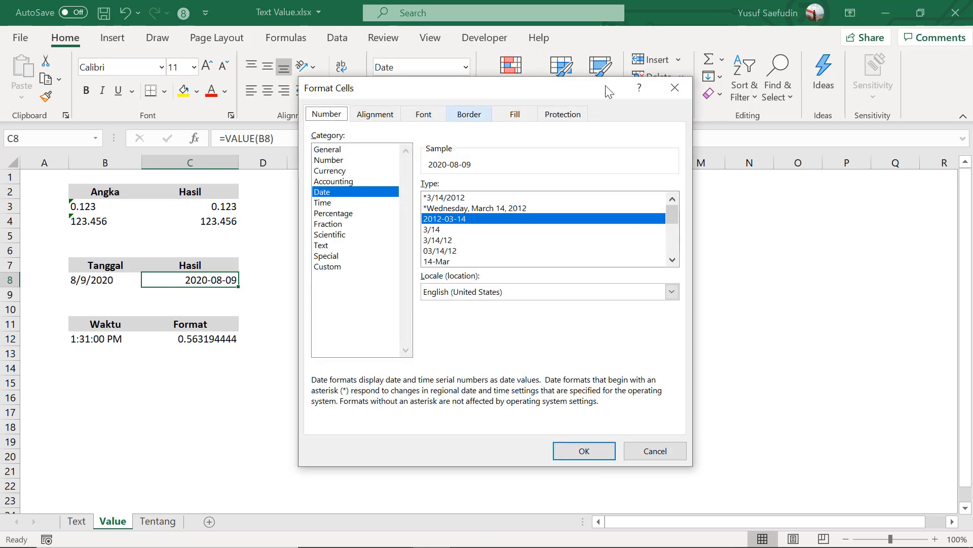
left_click(674, 89)
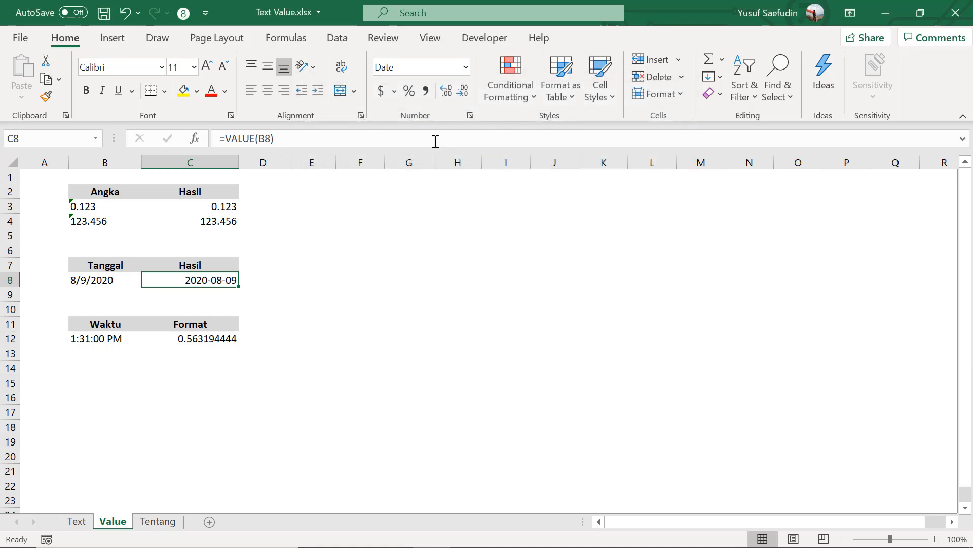
left_click(471, 115)
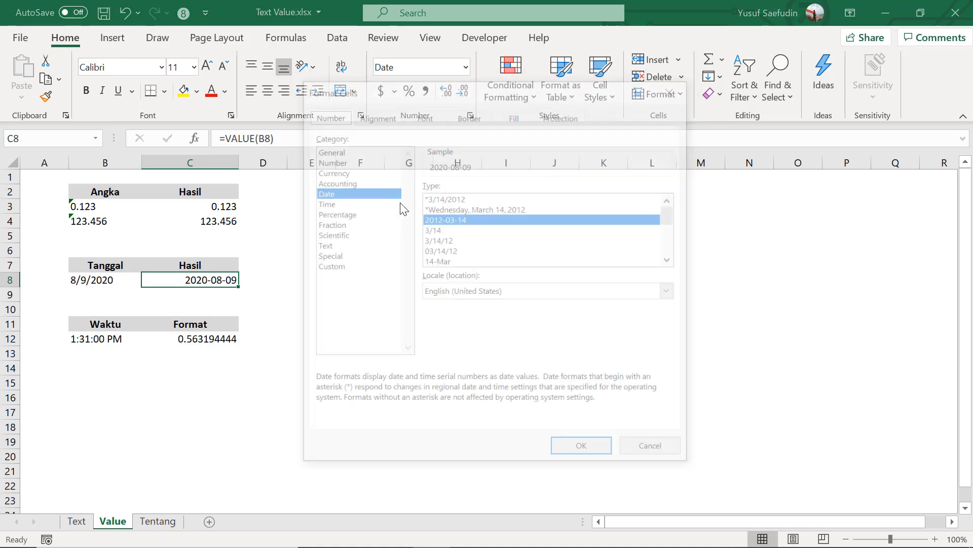
left_click(328, 266)
left_click_drag(540, 197, 409, 181)
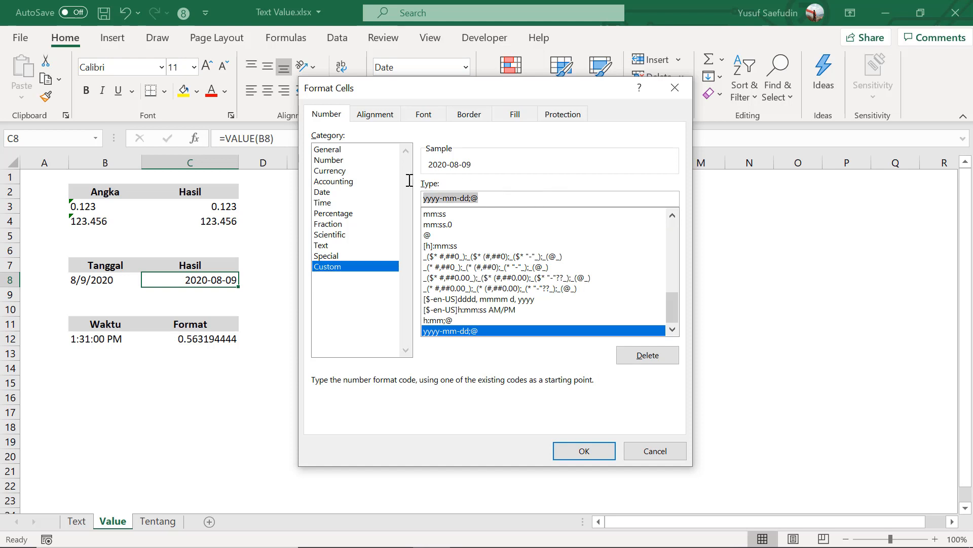
key("BackSpace")
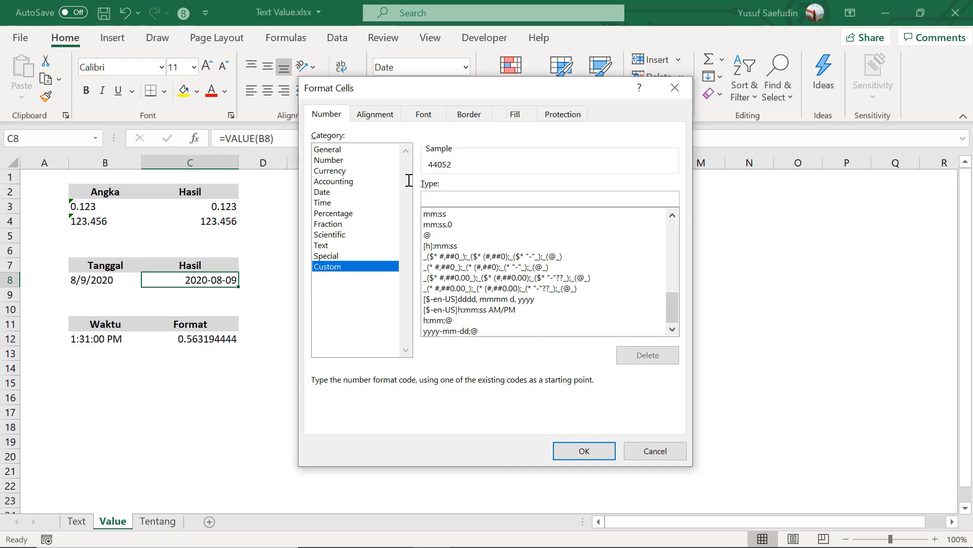
type("yy-mm-dd")
left_click(594, 452)
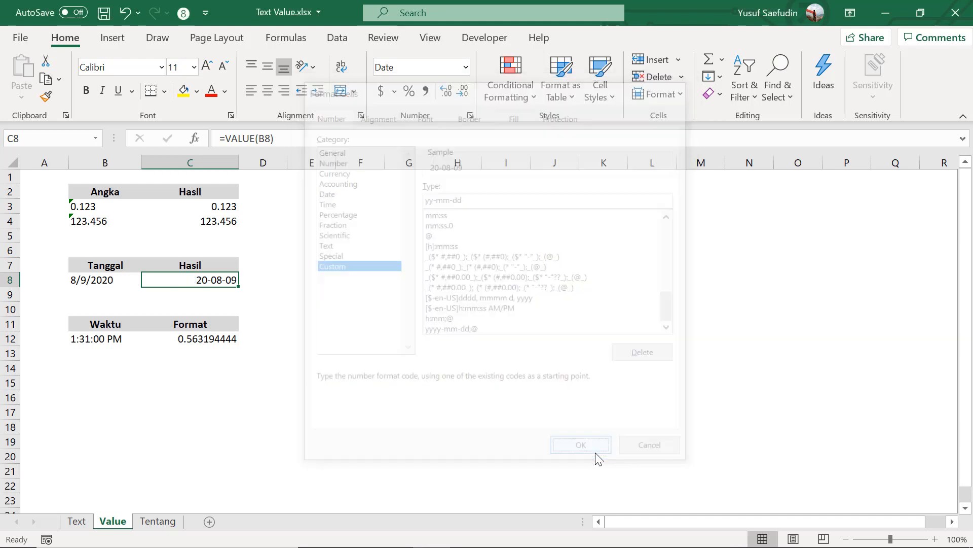
Format the converted time in C12 with the Time category's 1:30 PM type.
left_click(219, 345)
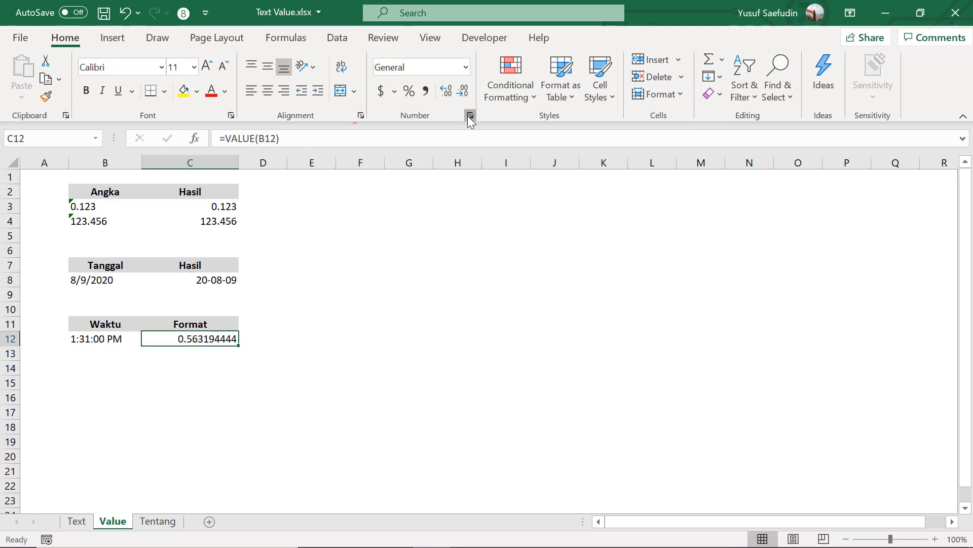
left_click(470, 115)
left_click(364, 203)
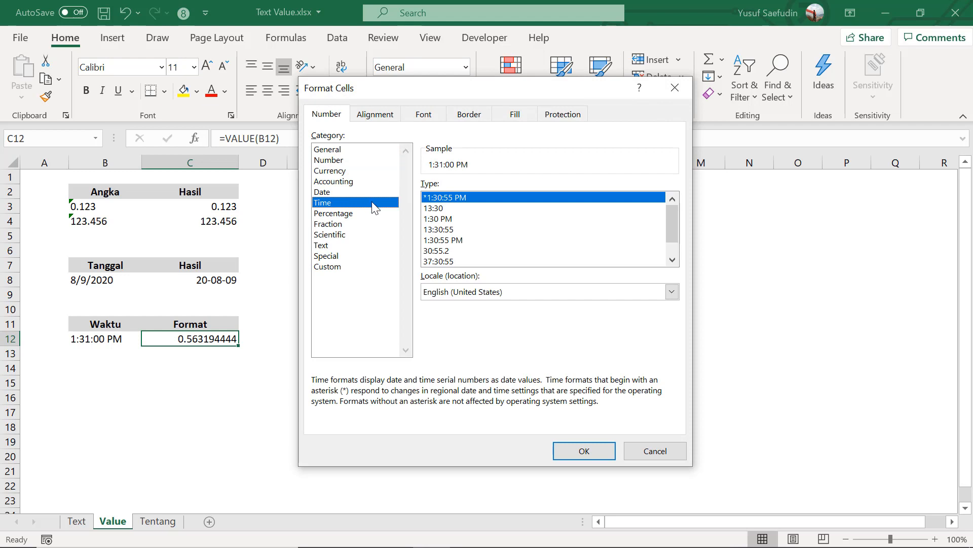
left_click(479, 218)
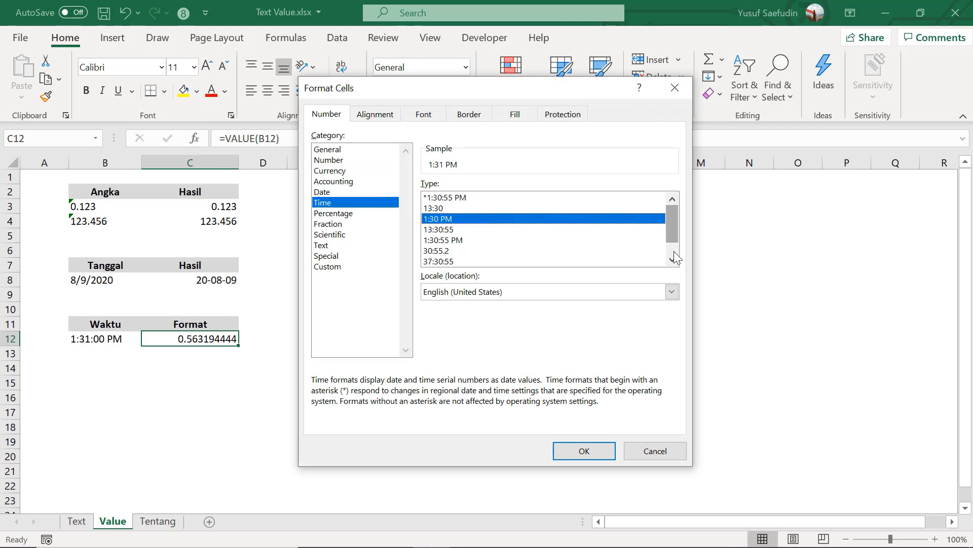
left_click(588, 452)
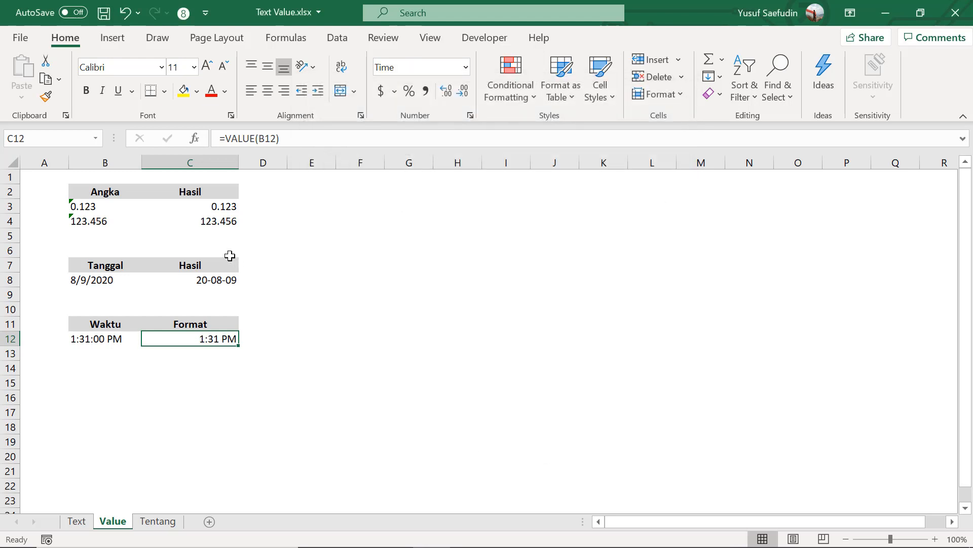
Review the converted numbers in C3:C4.
left_click_drag(221, 207, 221, 221)
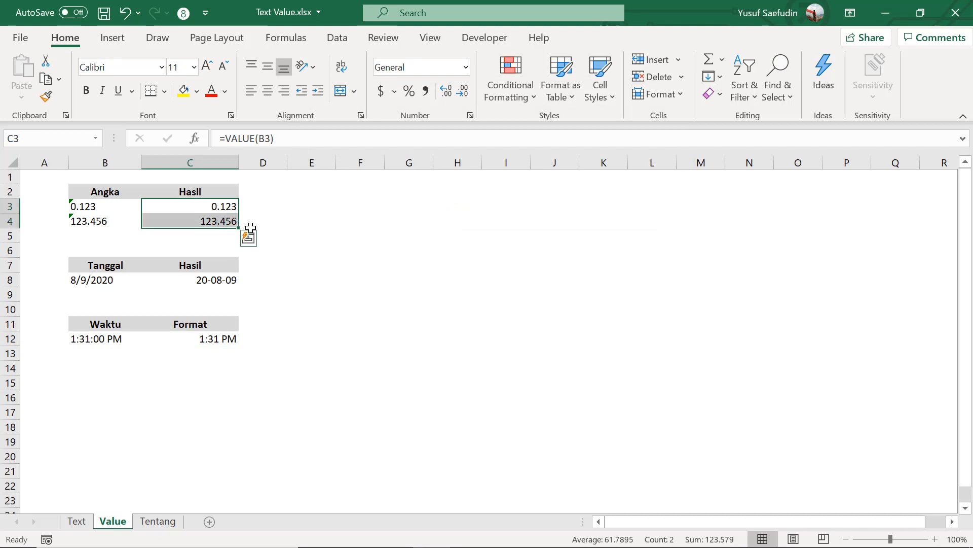